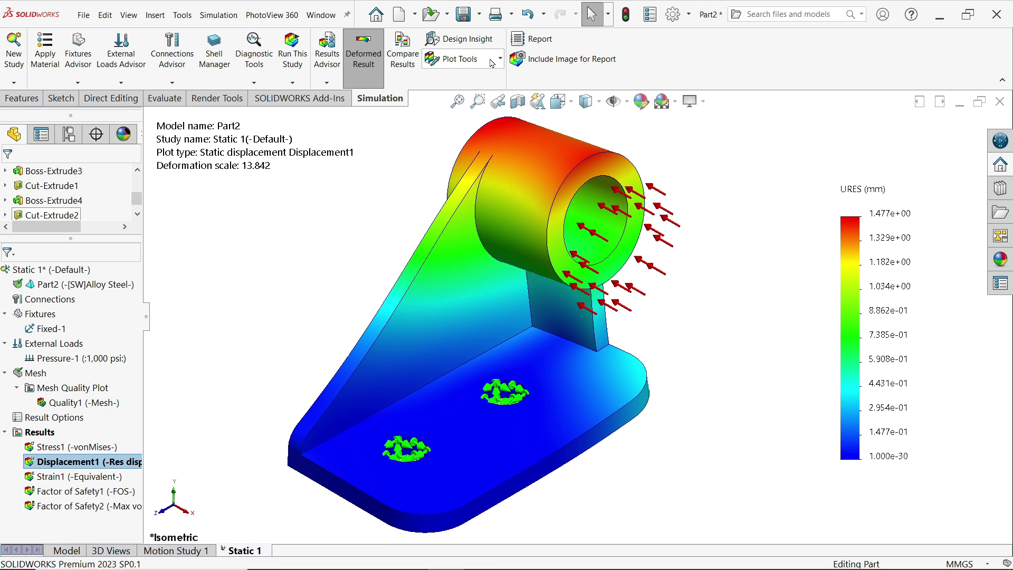
{"action": "left_click", "coordinate": [457, 58]}
{"action": "left_click", "coordinate": [452, 163]}
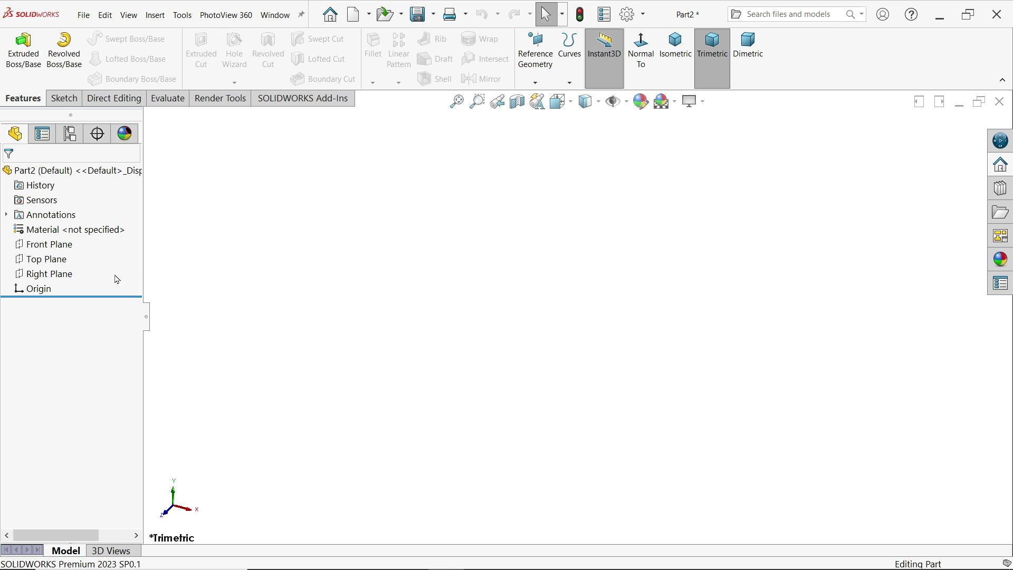
Sketch a 160 mm high, 89 mm wide corner rectangle on the Top Plane, starting at the origin
{"action": "left_click", "coordinate": [56, 260]}
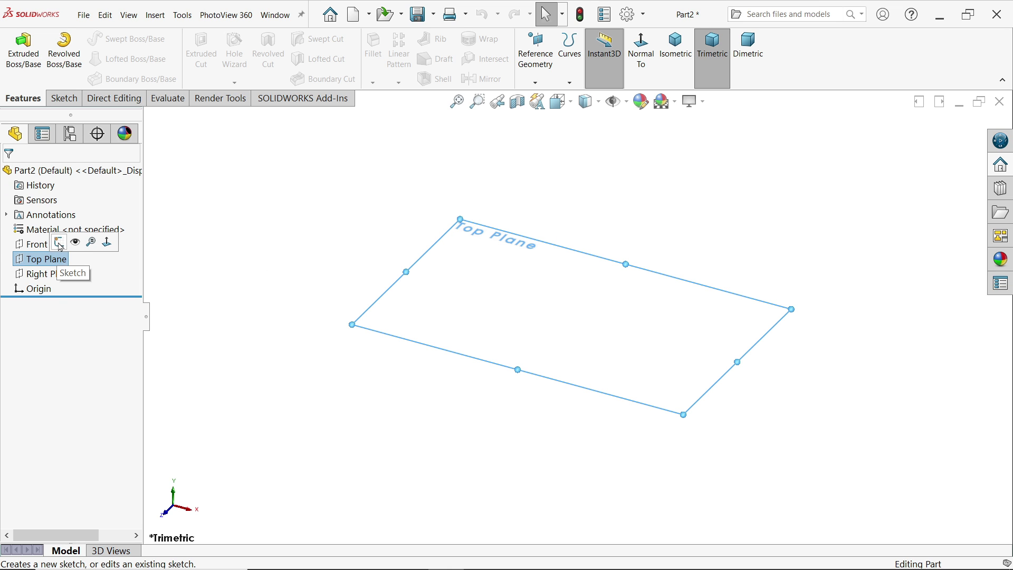
{"action": "left_click", "coordinate": [59, 246]}
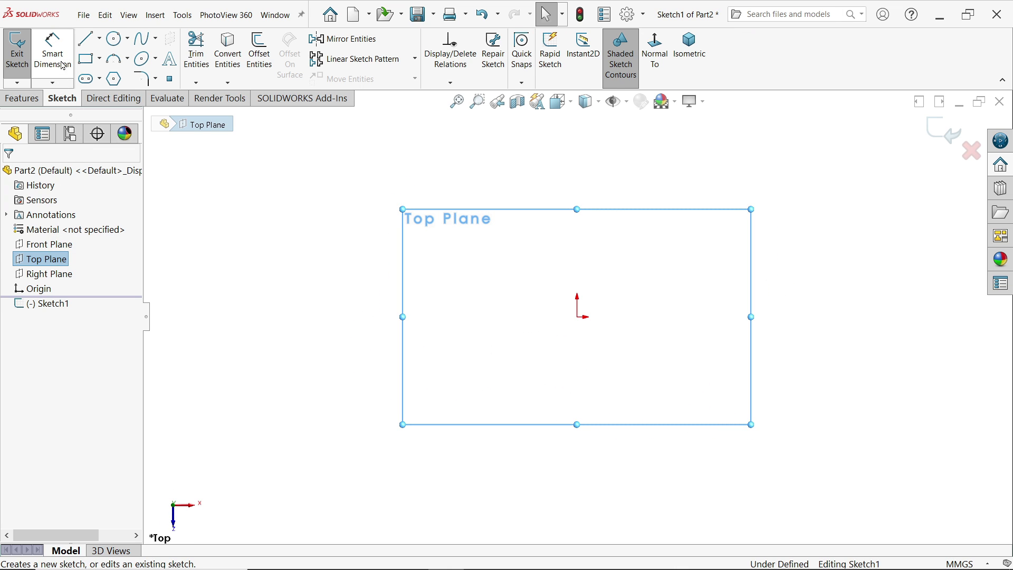
{"action": "left_click", "coordinate": [101, 60]}
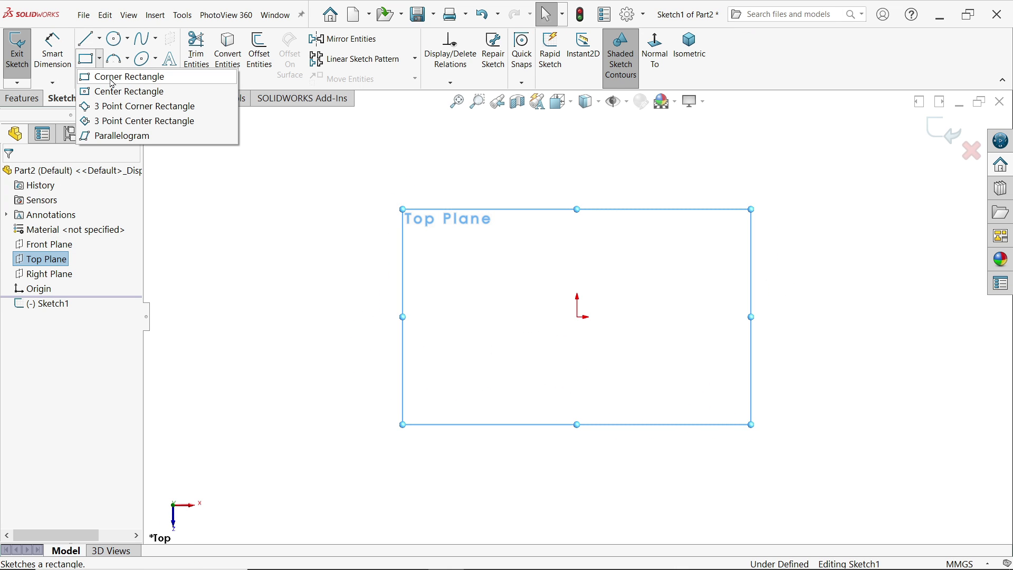
{"action": "left_click", "coordinate": [112, 78]}
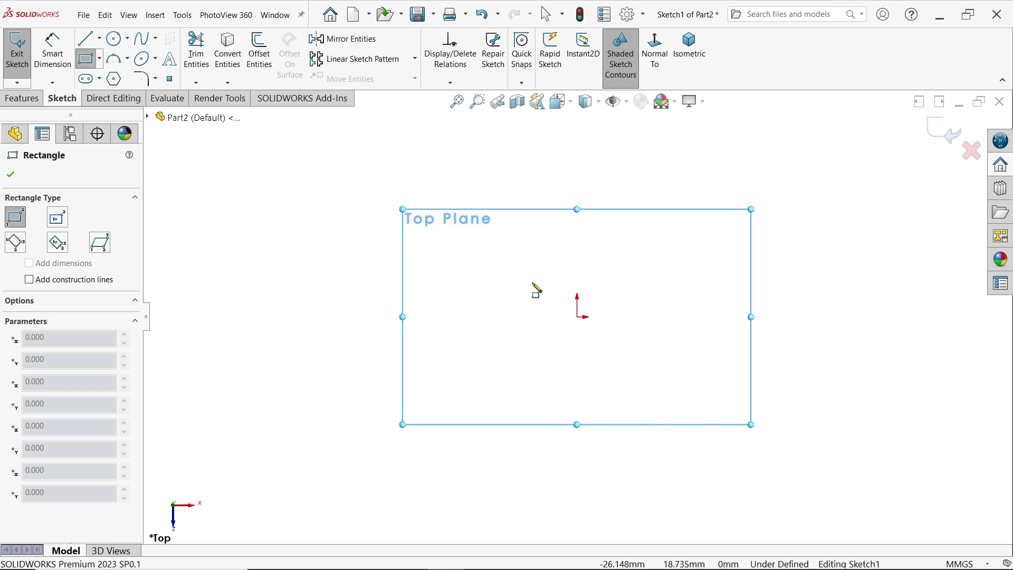
{"action": "left_click", "coordinate": [577, 318]}
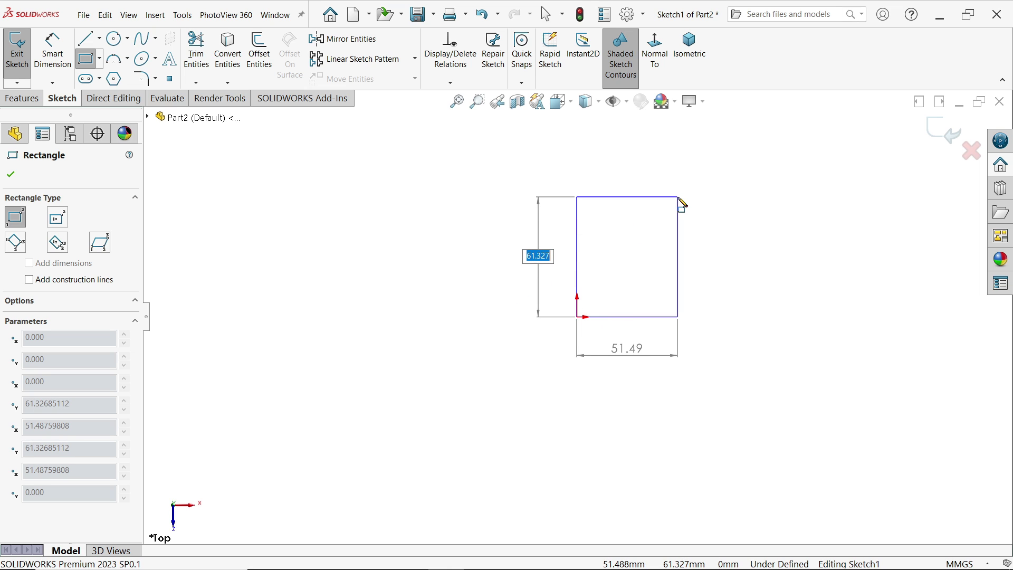
{"action": "key", "text": "Tab"}
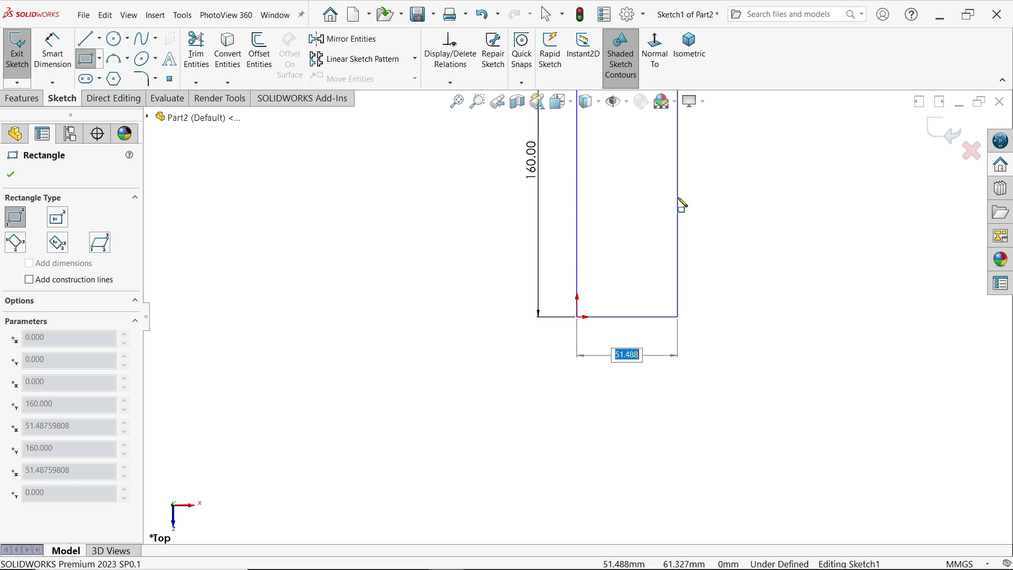
{"action": "key", "text": "Return"}
{"action": "key", "text": "Escape"}
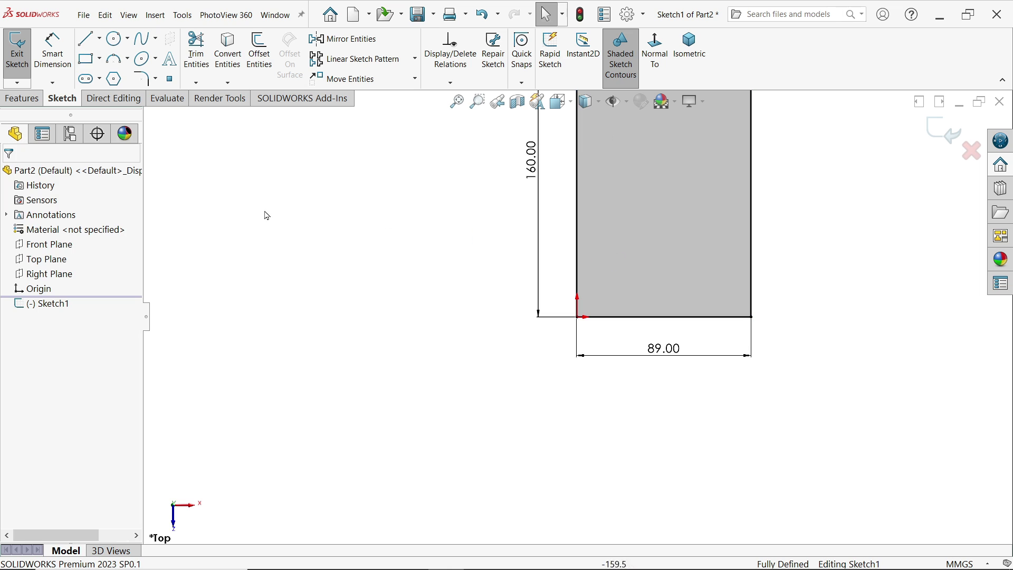
Round the rectangle's two corners on the side away from the origin with 25 mm sketch fillets
{"action": "left_click", "coordinate": [142, 78]}
{"action": "scroll", "coordinate": [650, 169], "scroll_direction": "down", "scroll_amount": 2}
{"action": "scroll", "coordinate": [758, 186], "scroll_direction": "up", "scroll_amount": 3}
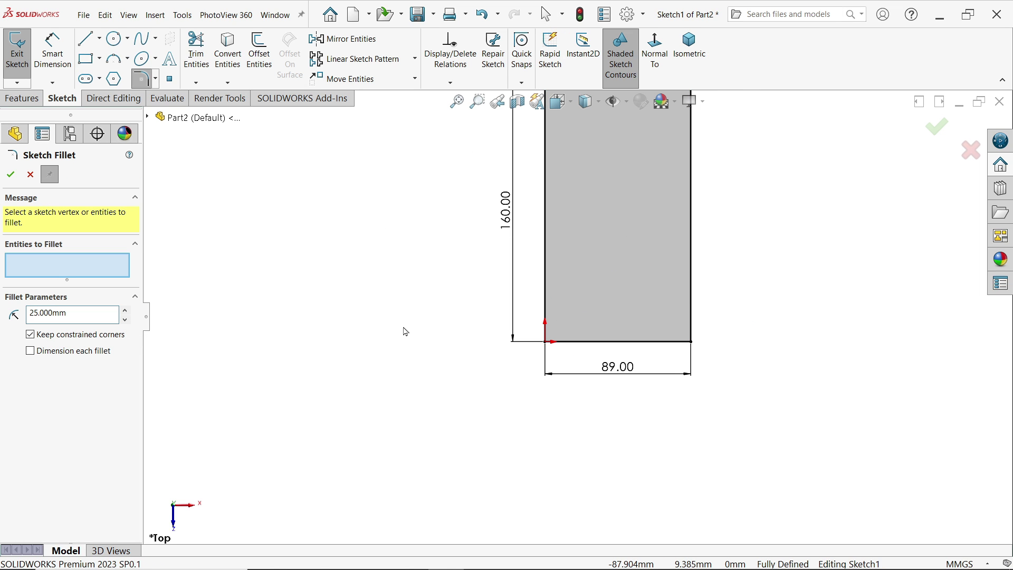
{"action": "scroll", "coordinate": [618, 256], "scroll_direction": "up", "scroll_amount": 1}
{"action": "scroll", "coordinate": [716, 172], "scroll_direction": "down", "scroll_amount": 1}
{"action": "scroll", "coordinate": [713, 139], "scroll_direction": "up", "scroll_amount": 1}
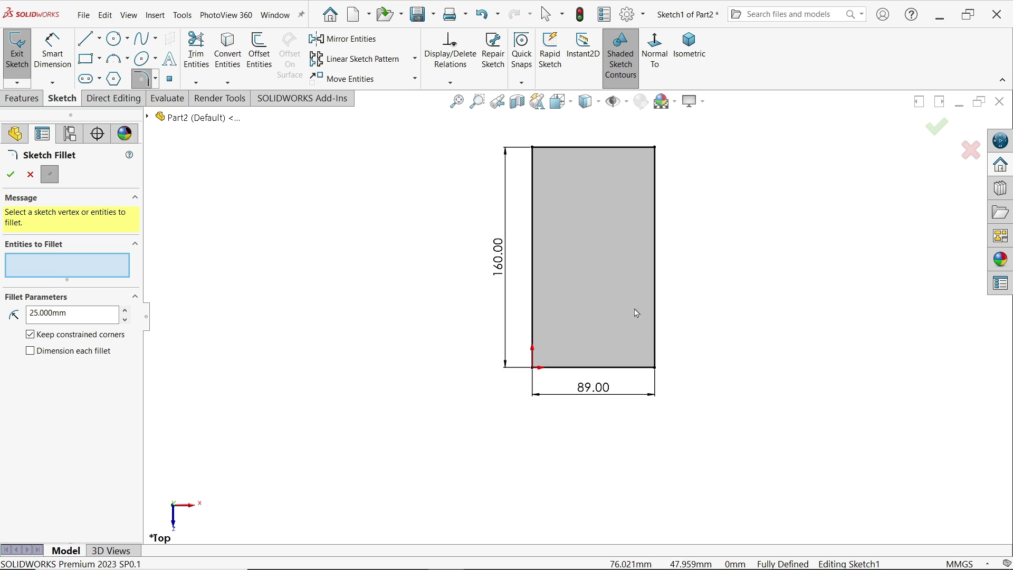
{"action": "left_click", "coordinate": [606, 393]}
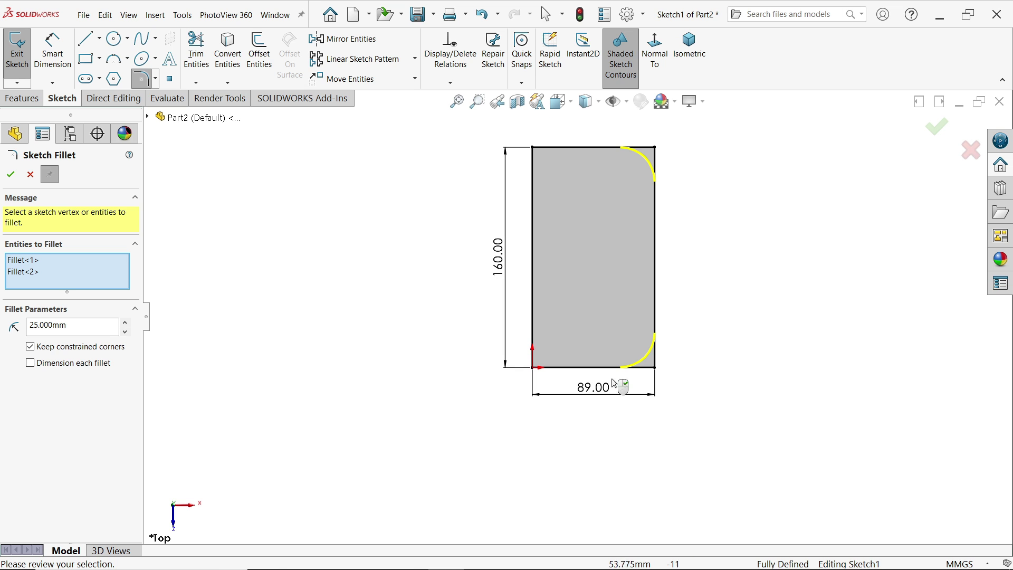
{"action": "left_click", "coordinate": [11, 176]}
{"action": "left_click", "coordinate": [23, 100]}
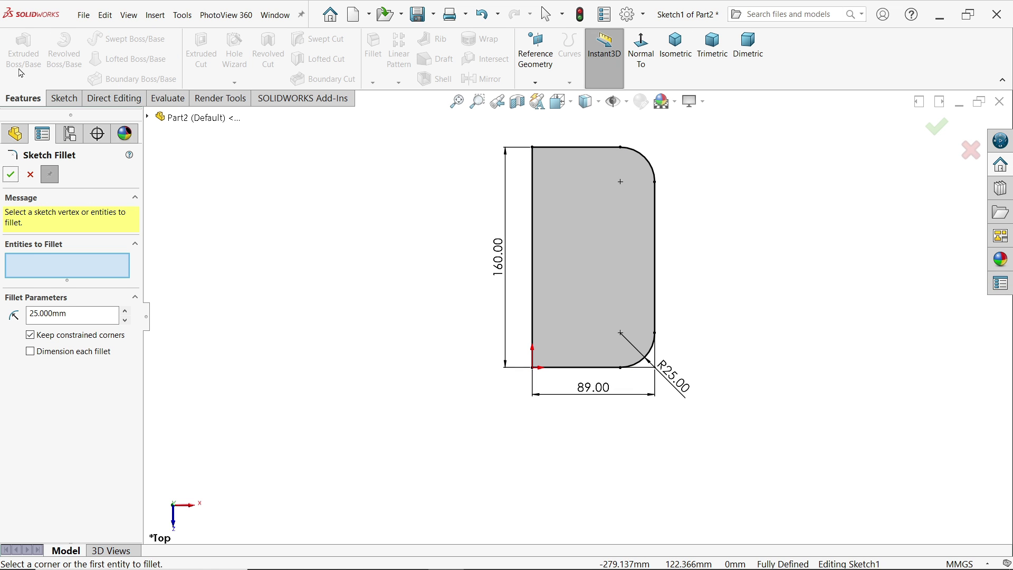
{"action": "left_click", "coordinate": [32, 173]}
Extrude the rounded plate profile 10 mm with the Blind end condition in isometric view
{"action": "left_click", "coordinate": [24, 52]}
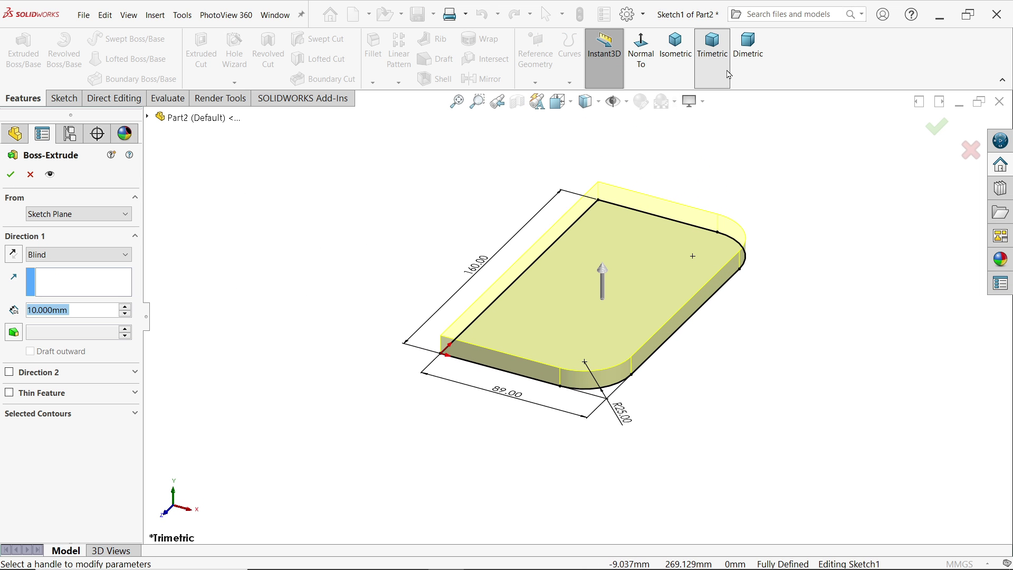
{"action": "left_click", "coordinate": [675, 45]}
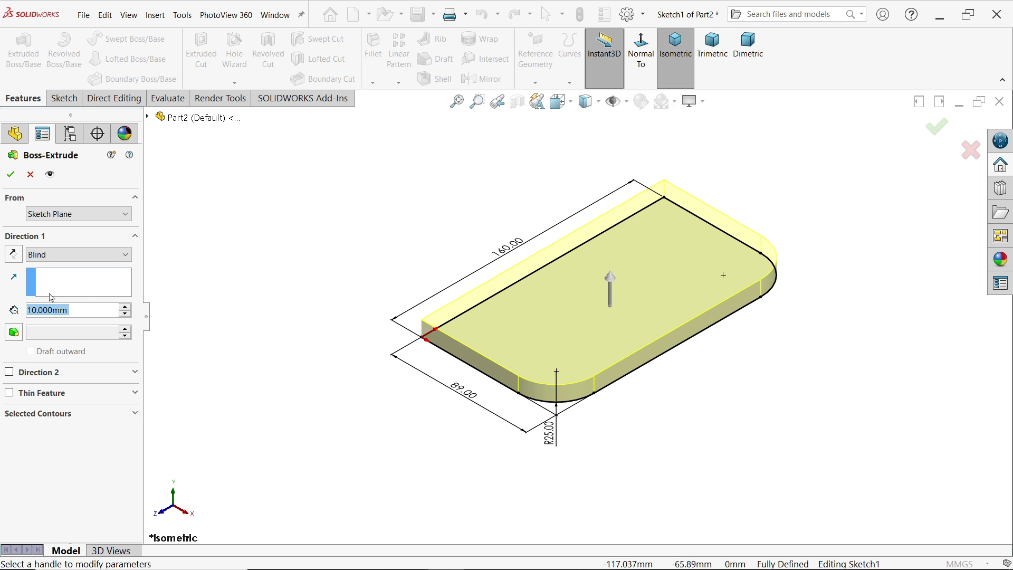
{"action": "left_click", "coordinate": [15, 179]}
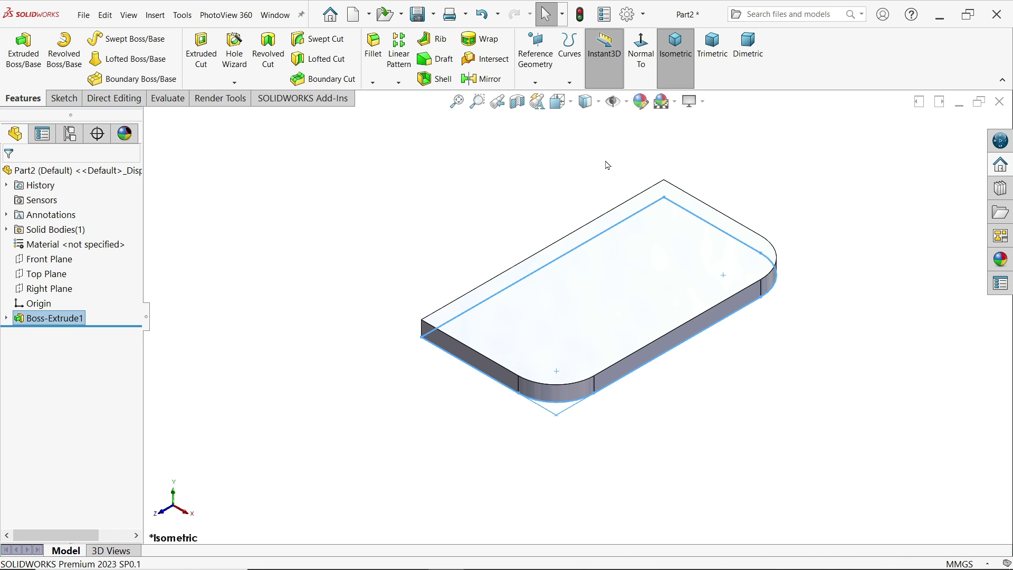
{"action": "left_click", "coordinate": [701, 102]}
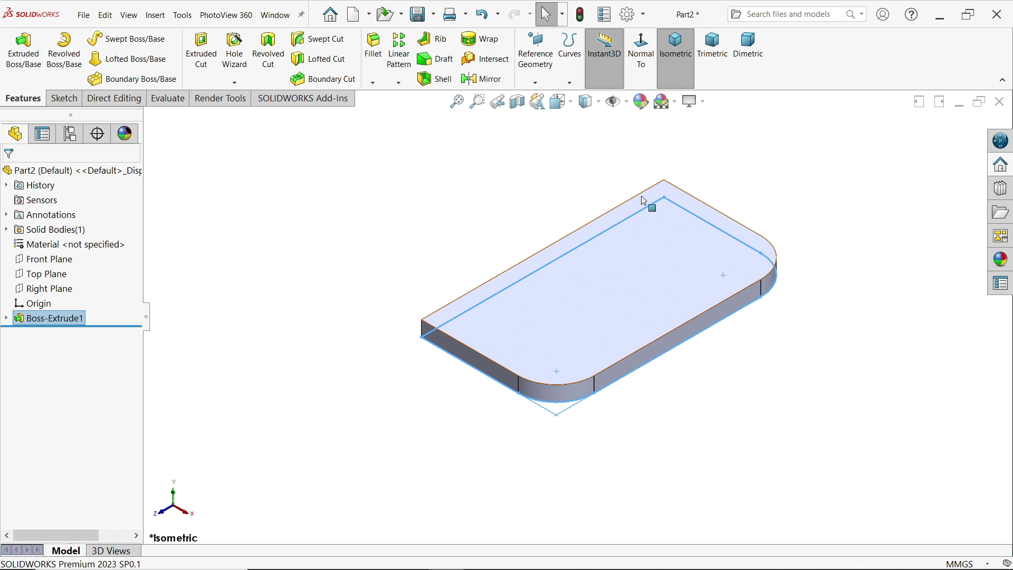
On the plate's long straight side face, sketch a line along the full upper edge and a vertical line about 41 mm up from its far corner
{"action": "middle_click_drag", "start_coordinate": [645, 200], "coordinate": [742, 195]}
{"action": "left_click", "coordinate": [575, 288]}
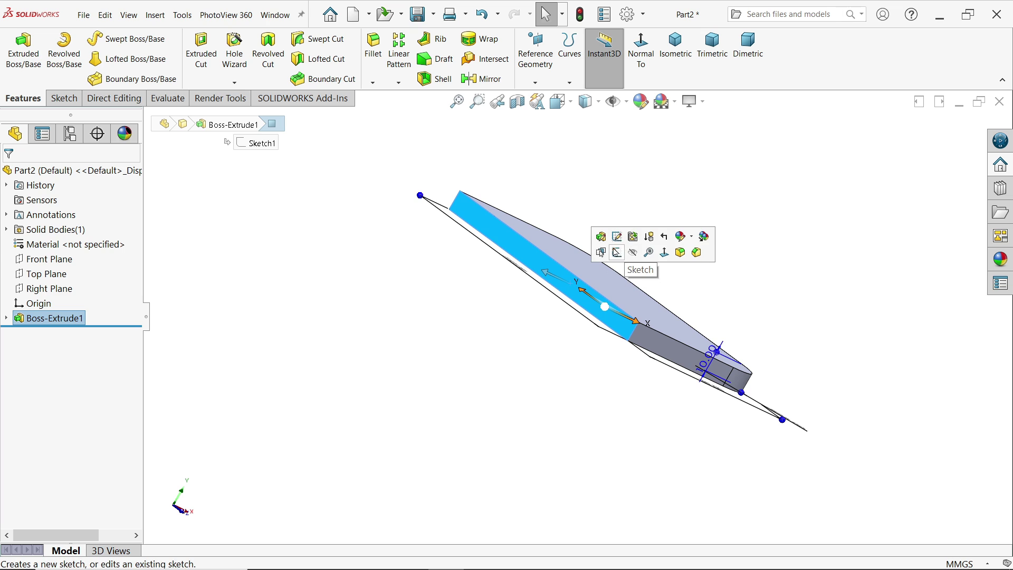
{"action": "left_click", "coordinate": [615, 253]}
{"action": "left_click", "coordinate": [86, 39]}
{"action": "scroll", "coordinate": [550, 236], "scroll_direction": "up", "scroll_amount": 3}
{"action": "scroll", "coordinate": [586, 235], "scroll_direction": "down", "scroll_amount": 2}
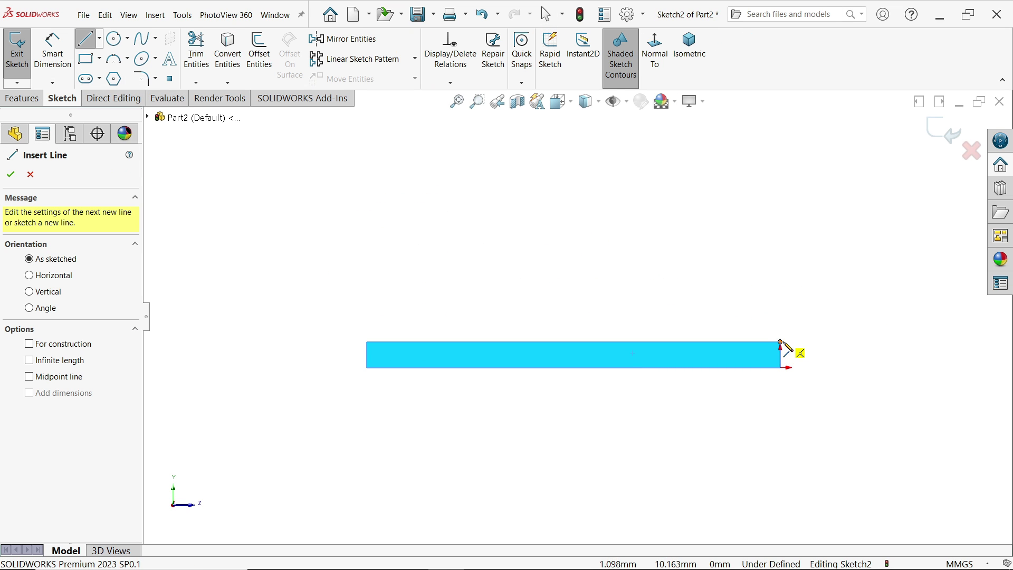
{"action": "left_click", "coordinate": [780, 342]}
{"action": "left_click", "coordinate": [367, 342]}
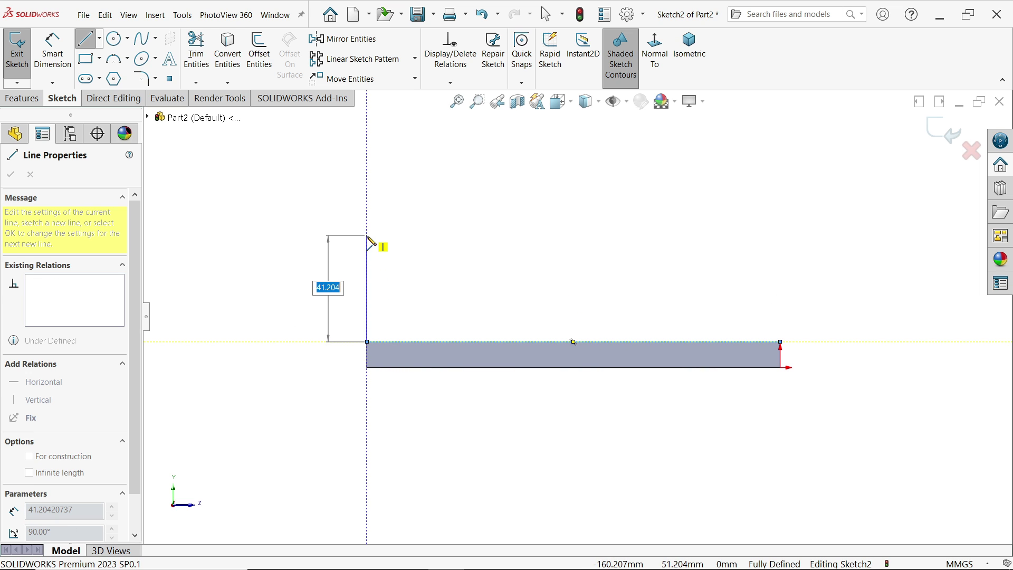
{"action": "scroll", "coordinate": [385, 248], "scroll_direction": "up", "scroll_amount": 2}
{"action": "scroll", "coordinate": [496, 285], "scroll_direction": "down", "scroll_amount": 4}
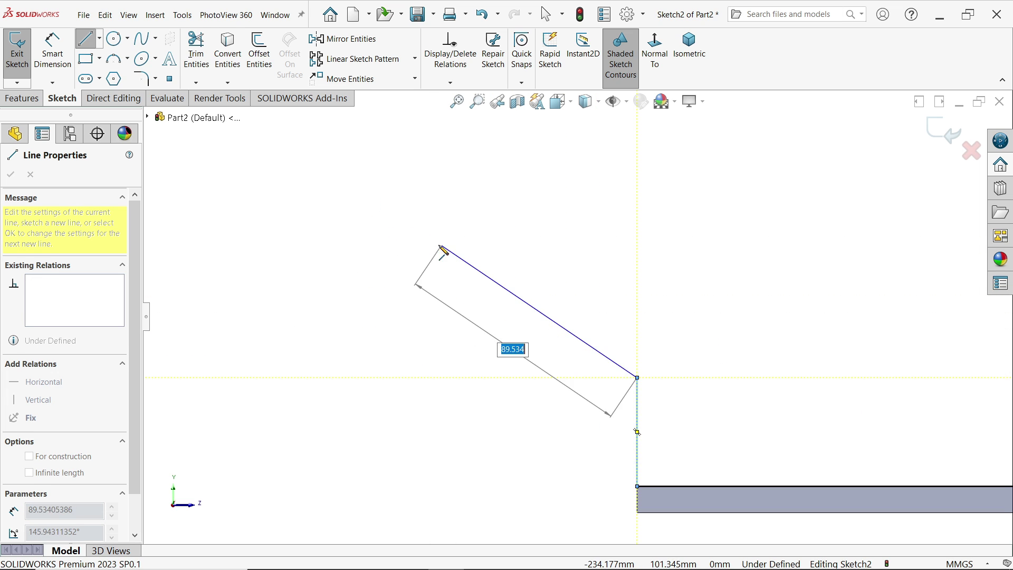
{"action": "right_click", "coordinate": [554, 328]}
{"action": "left_click", "coordinate": [572, 337]}
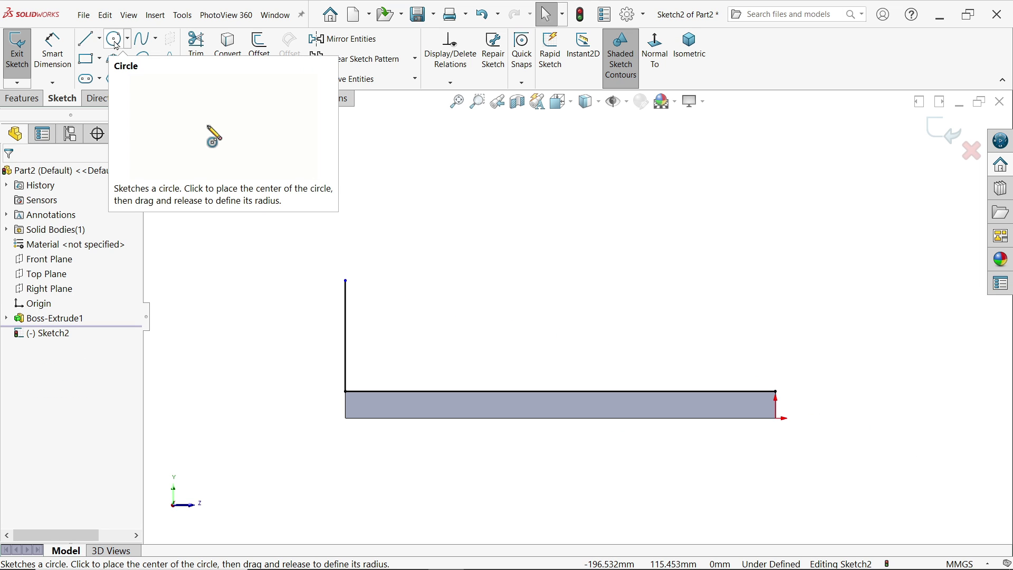
Draw a three-point arc of about 25 mm radius, starting at the vertical line's upper end and bulging outward
{"action": "left_click", "coordinate": [114, 58]}
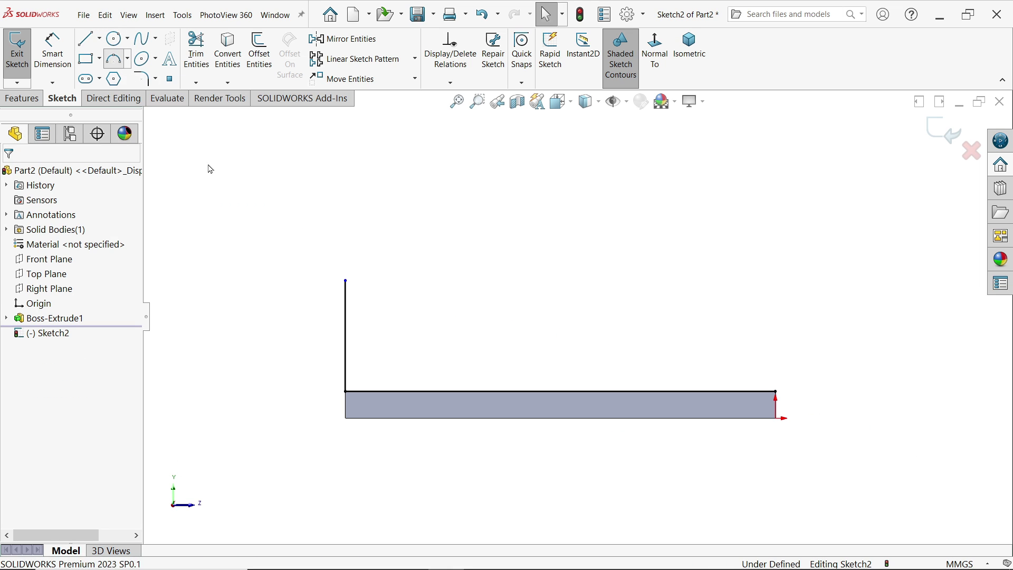
{"action": "left_click", "coordinate": [346, 280]}
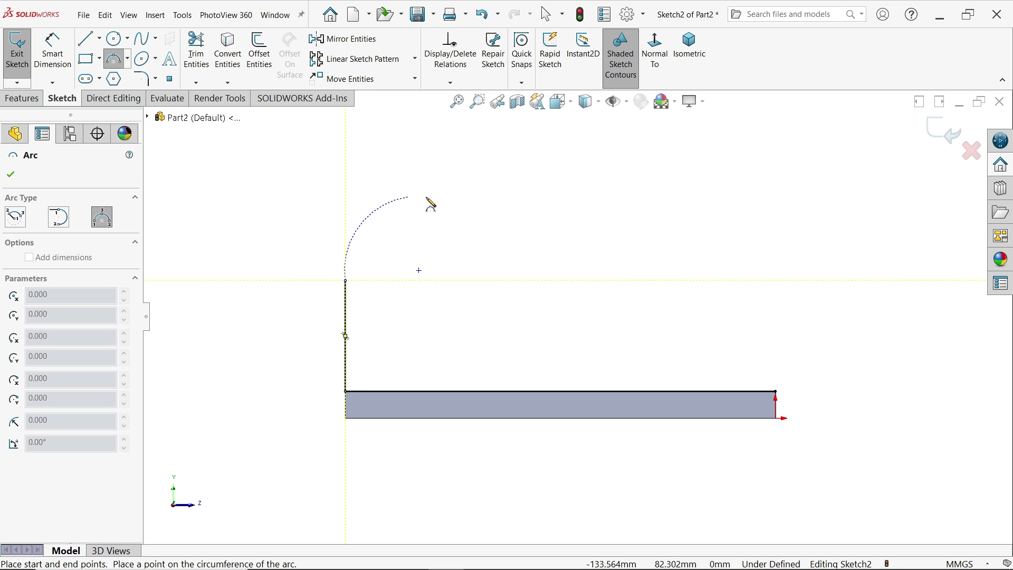
{"action": "left_click", "coordinate": [446, 191]}
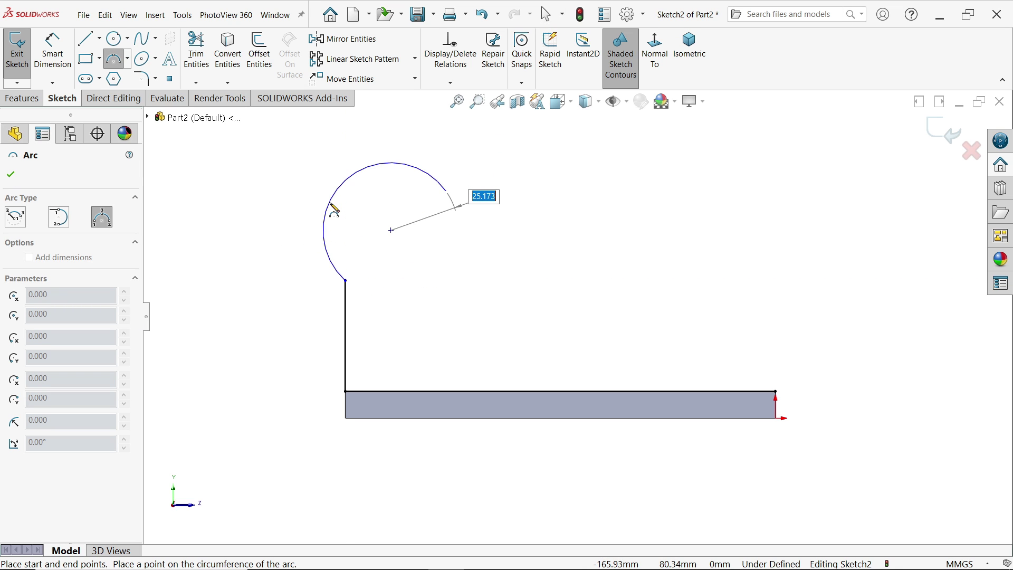
{"action": "left_click", "coordinate": [331, 209]}
{"action": "right_click", "coordinate": [505, 221]}
{"action": "left_click", "coordinate": [546, 226]}
Draw a slanted line from the large arc's free end down towards the plate and close the profile with a small tangent arc at the plate's corner
{"action": "left_click", "coordinate": [87, 45]}
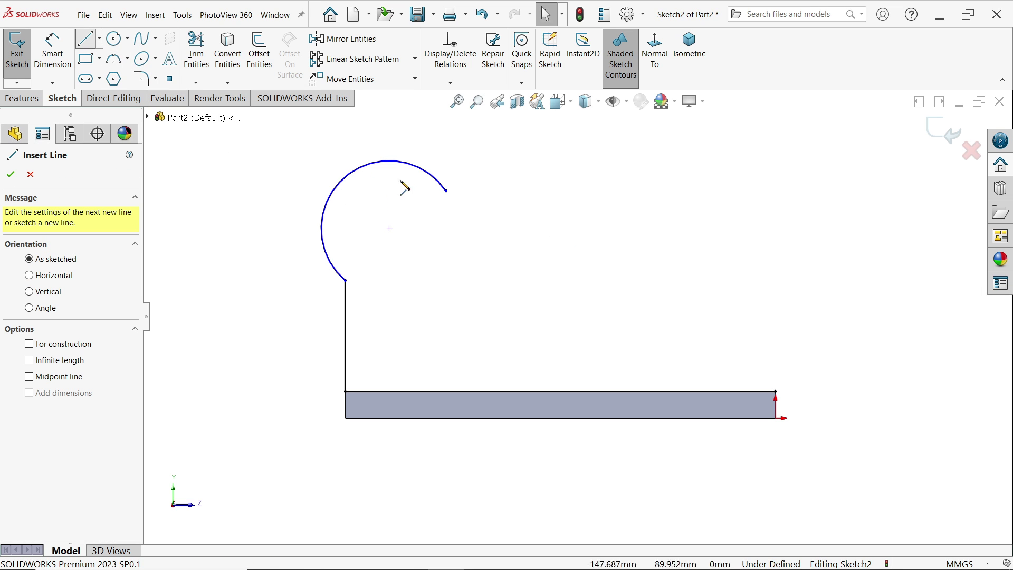
{"action": "mouse_move", "coordinate": [446, 191]}
{"action": "left_mouse_down"}
{"action": "mouse_move", "coordinate": [714, 354]}
{"action": "mouse_move", "coordinate": [753, 369]}
{"action": "mouse_move", "coordinate": [750, 359]}
{"action": "left_mouse_up"}
{"action": "scroll", "coordinate": [758, 370], "scroll_direction": "down", "scroll_amount": 5}
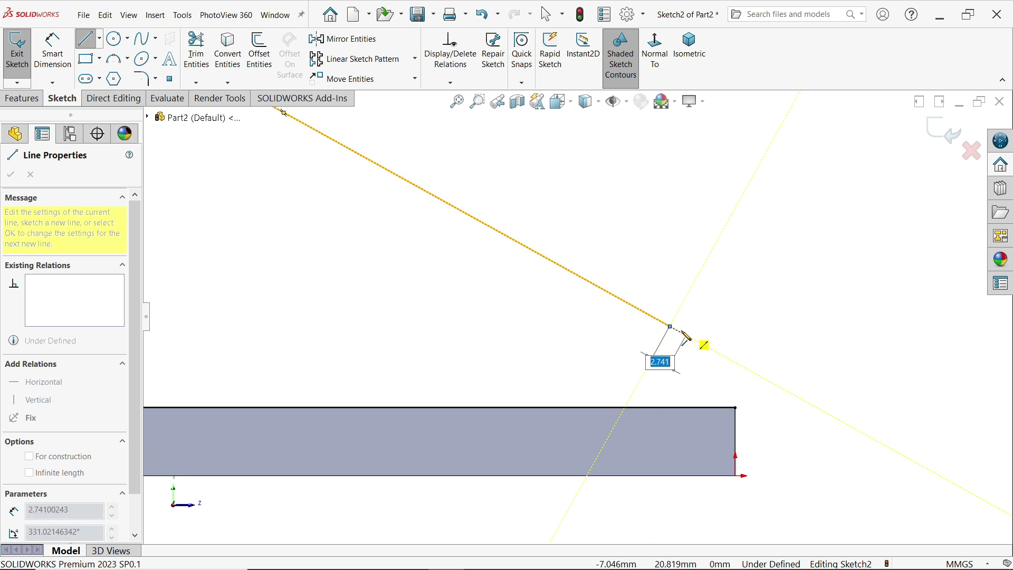
{"action": "left_click", "coordinate": [738, 409]}
{"action": "right_click", "coordinate": [774, 372]}
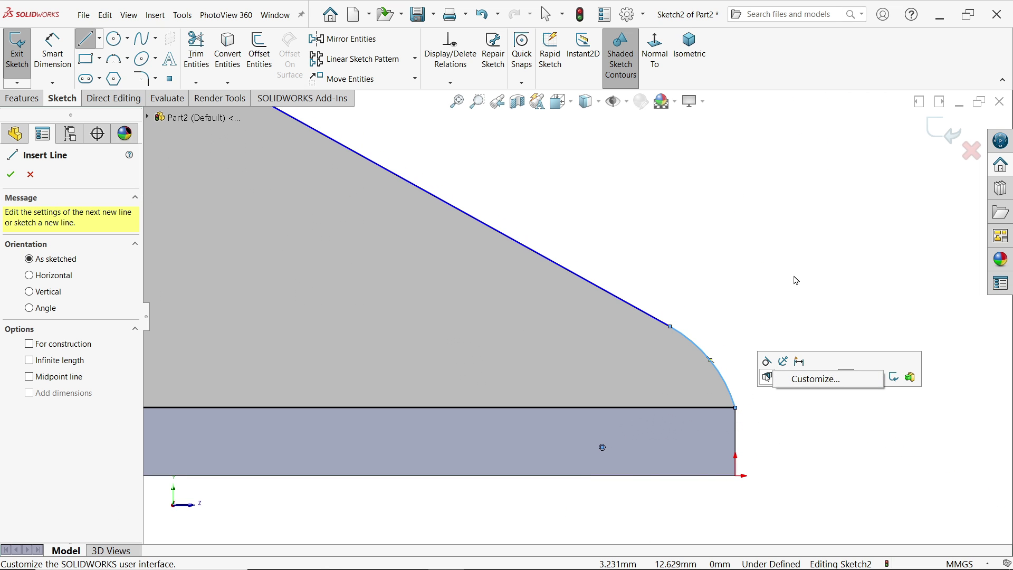
{"action": "key", "text": "Escape"}
{"action": "key", "text": "Escape"}
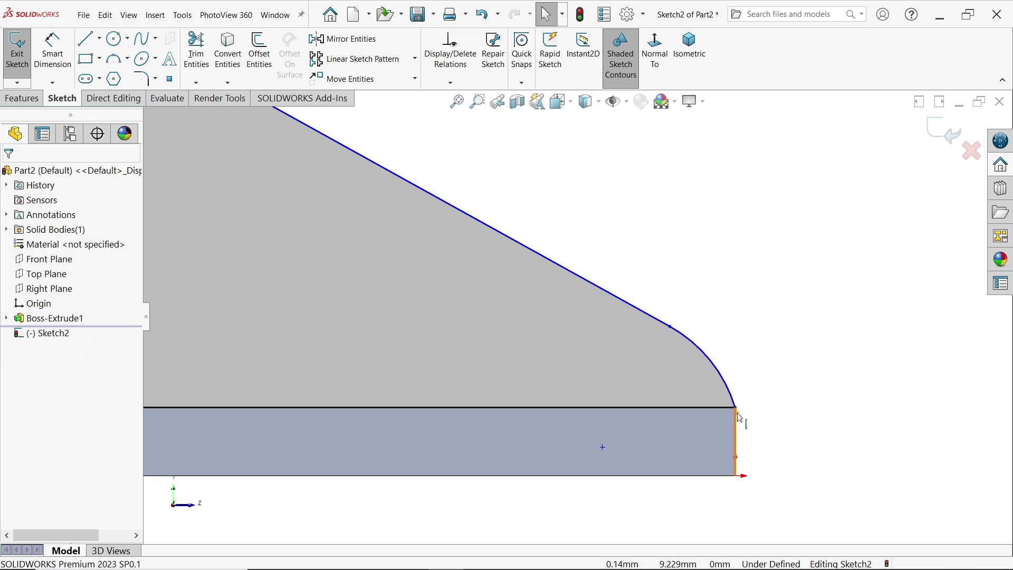
Make the small end arc tangent to the plate's short vertical edge
{"action": "left_click", "coordinate": [737, 421]}
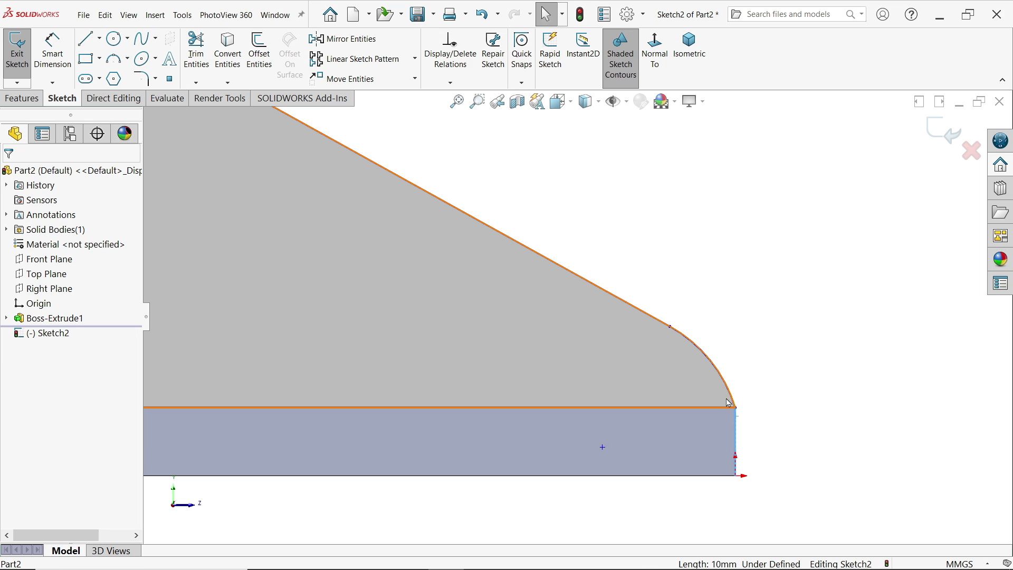
{"action": "left_click", "coordinate": [734, 399], "text": "ctrl"}
{"action": "left_click", "coordinate": [764, 350]}
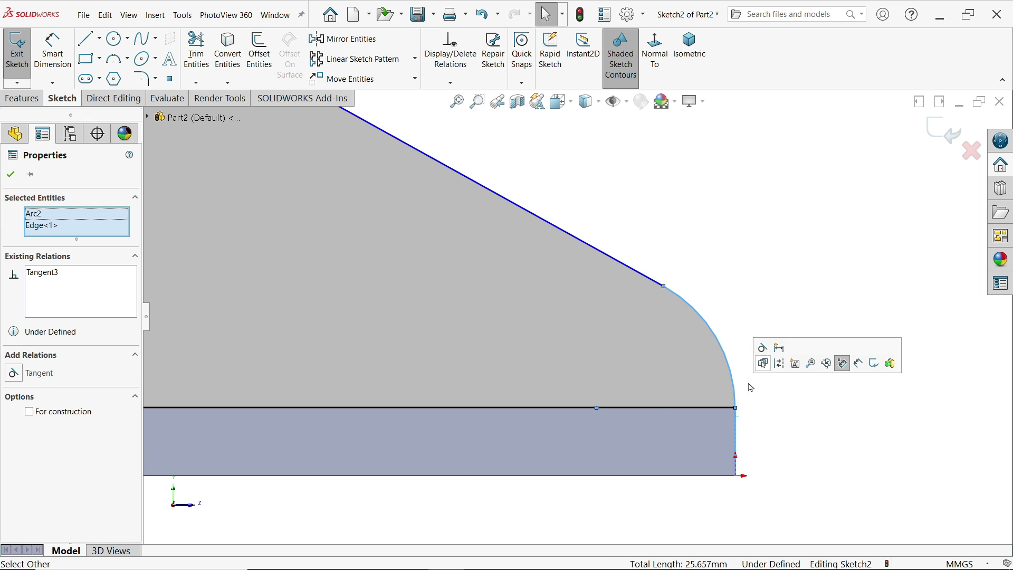
{"action": "scroll", "coordinate": [701, 328], "scroll_direction": "up", "scroll_amount": 5}
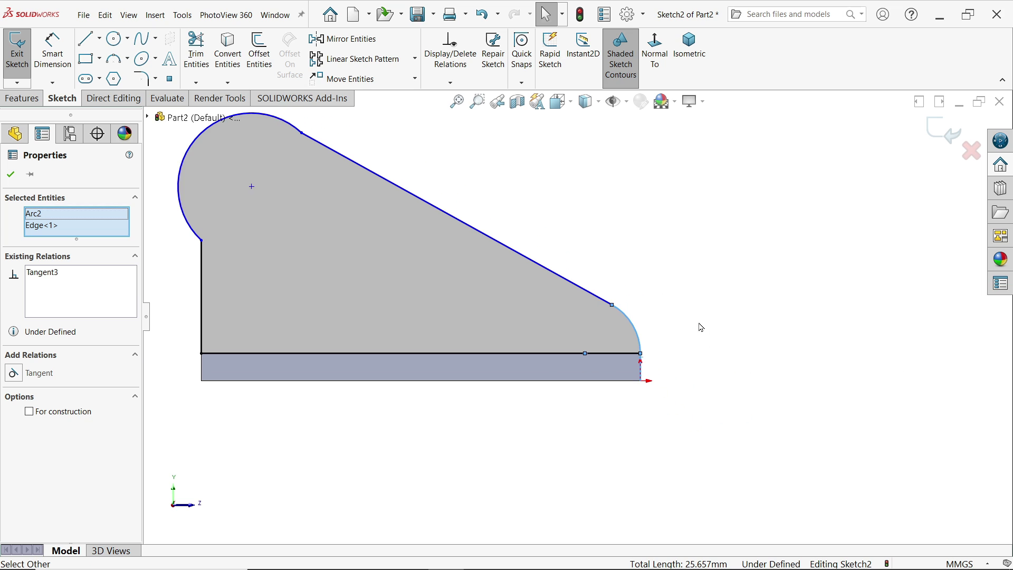
Make the large arc tangent to the slanted line at their shared endpoint
{"action": "left_click", "coordinate": [612, 307]}
{"action": "scroll", "coordinate": [611, 278], "scroll_direction": "up", "scroll_amount": 4}
{"action": "scroll", "coordinate": [420, 208], "scroll_direction": "down", "scroll_amount": 5}
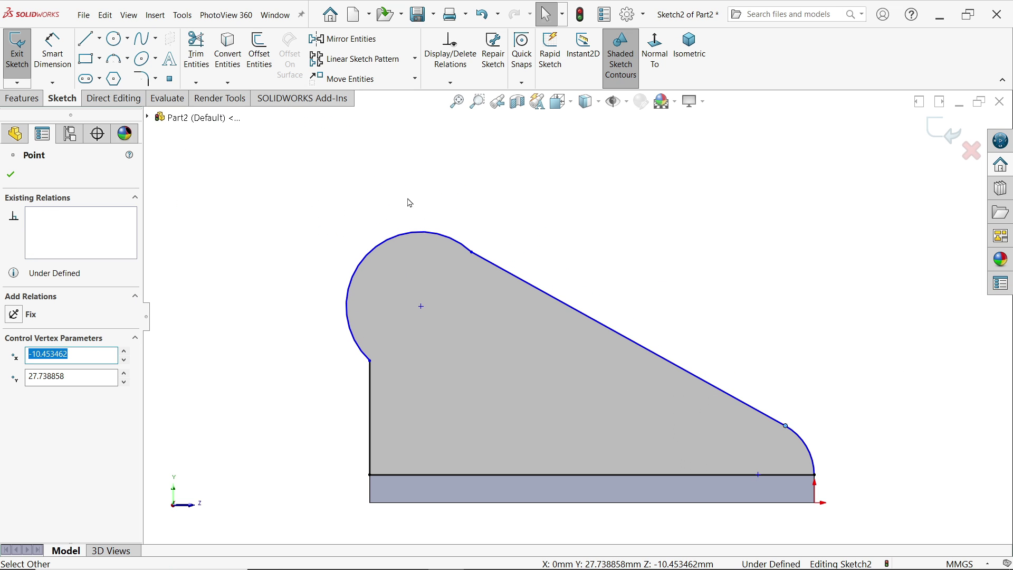
{"action": "left_click", "coordinate": [478, 261]}
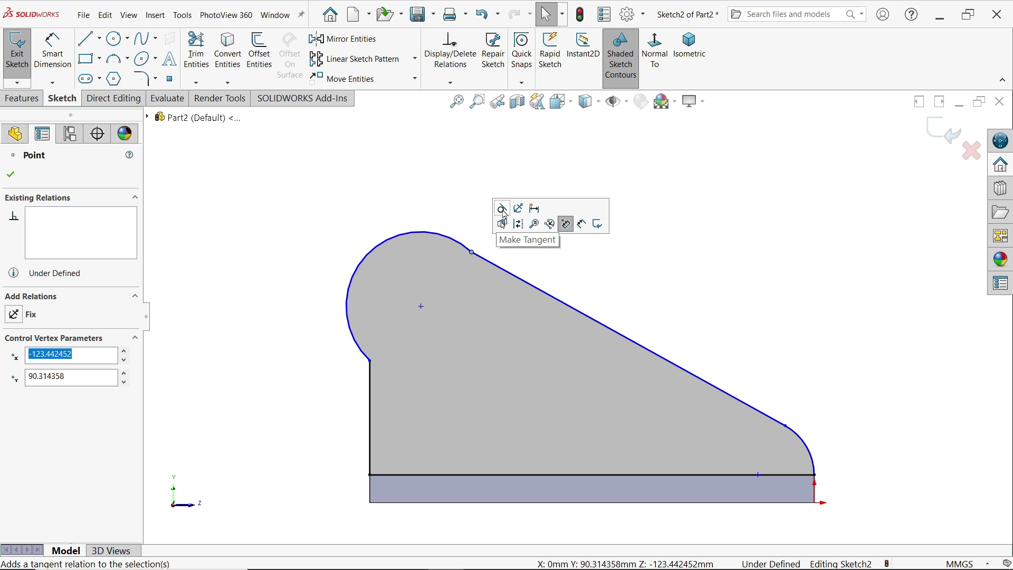
Dimension the height of the large arc's centre above the plate's bottom edge as 75 mm
{"action": "key", "text": "d"}
{"action": "key", "text": "z"}
{"action": "scroll", "coordinate": [520, 394], "scroll_direction": "down", "scroll_amount": 1}
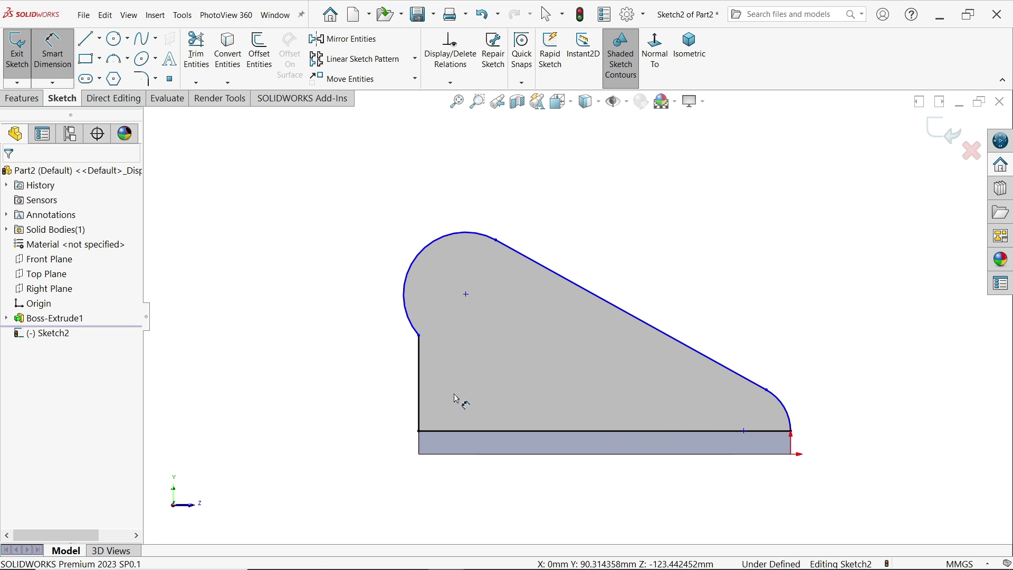
{"action": "left_click", "coordinate": [445, 457]}
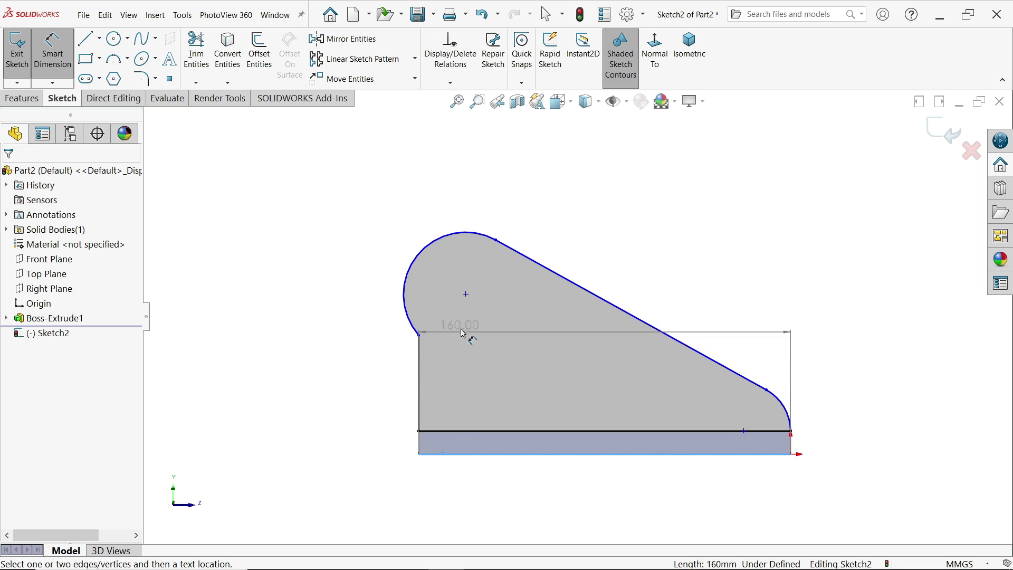
{"action": "left_click", "coordinate": [466, 295]}
{"action": "left_click", "coordinate": [348, 353]}
{"action": "type", "text": "75"}
{"action": "key", "text": "Return"}
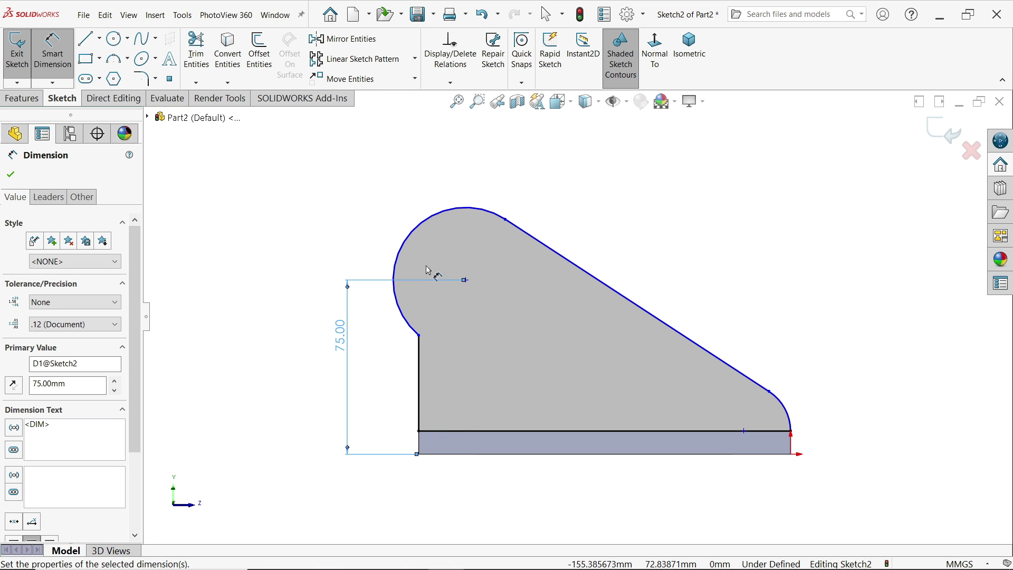
Dimension the large arc's radius as 64/2, giving 32 mm
{"action": "left_click", "coordinate": [413, 238]}
{"action": "left_click", "coordinate": [392, 218]}
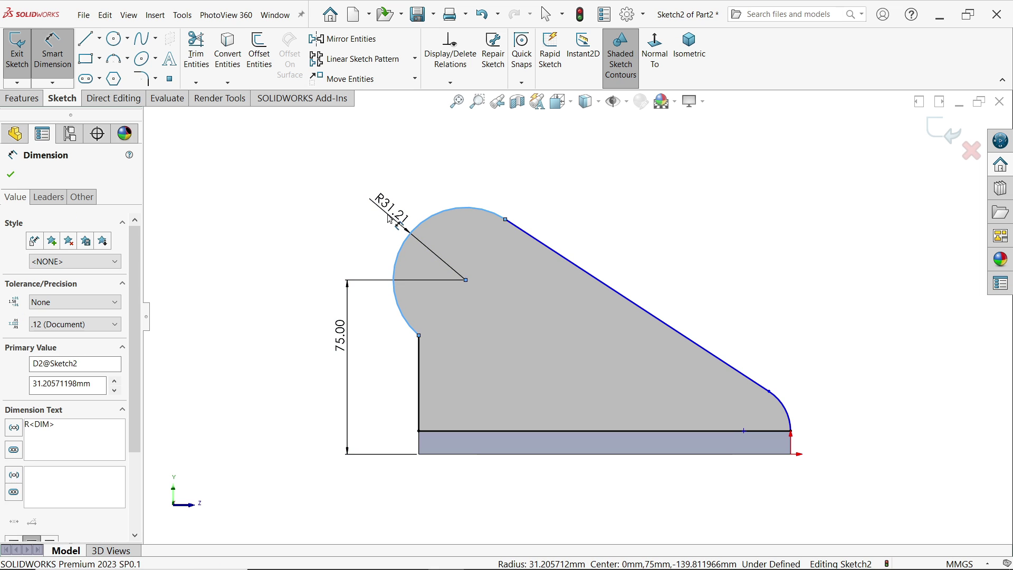
{"action": "type", "text": "64/2"}
{"action": "key", "text": "Return"}
Dimension the horizontal distance between the large arc's centre and the origin as 156 mm
{"action": "left_click", "coordinate": [466, 280]}
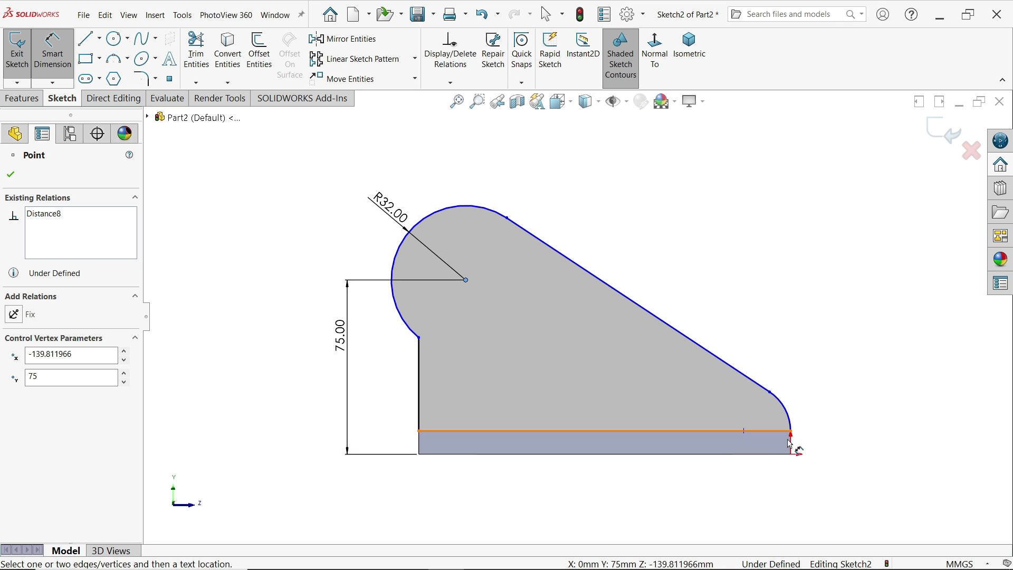
{"action": "left_click", "coordinate": [794, 458]}
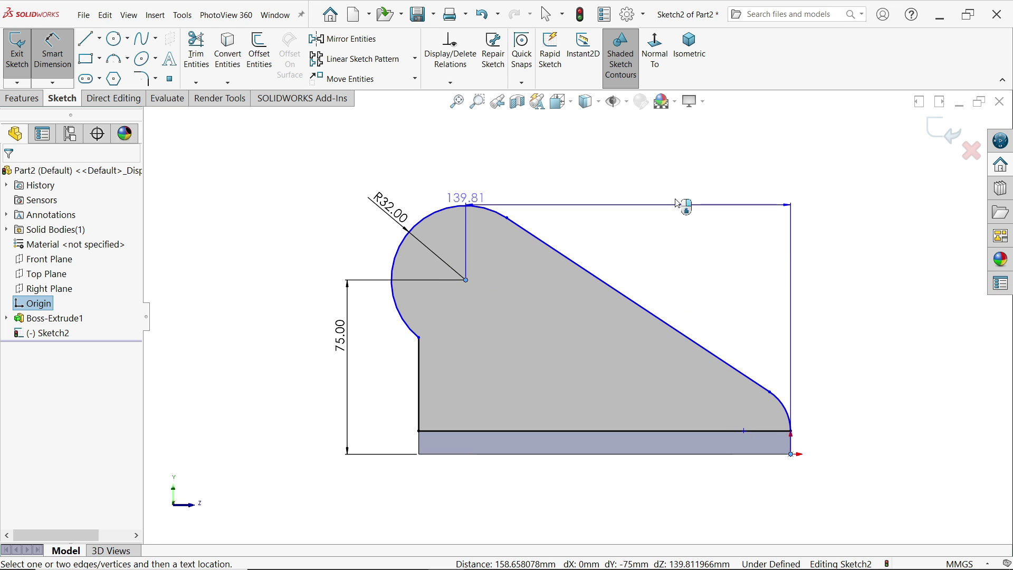
{"action": "left_click", "coordinate": [673, 174]}
{"action": "type", "text": "156"}
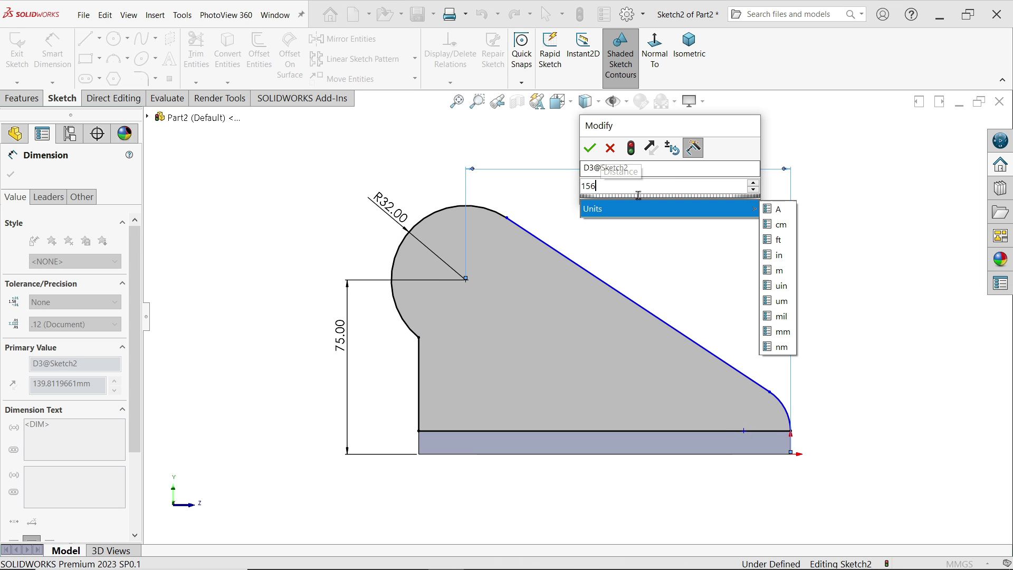
{"action": "key", "text": "Return"}
{"action": "key", "text": "Return"}
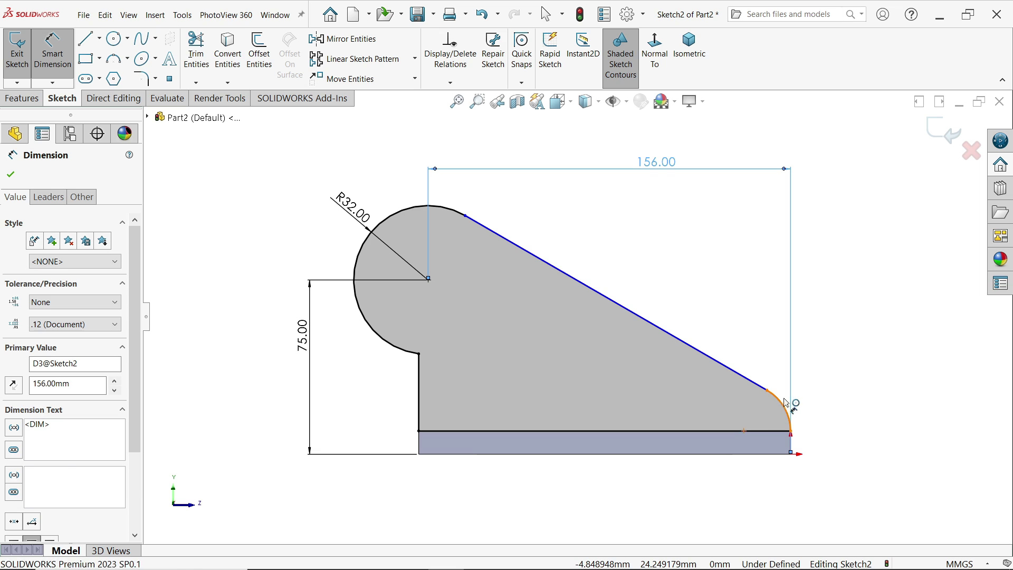
Dimension the radius of the small arc at the plate's corner as 12 mm
{"action": "left_click", "coordinate": [785, 405]}
{"action": "left_click", "coordinate": [818, 390]}
{"action": "type", "text": "12"}
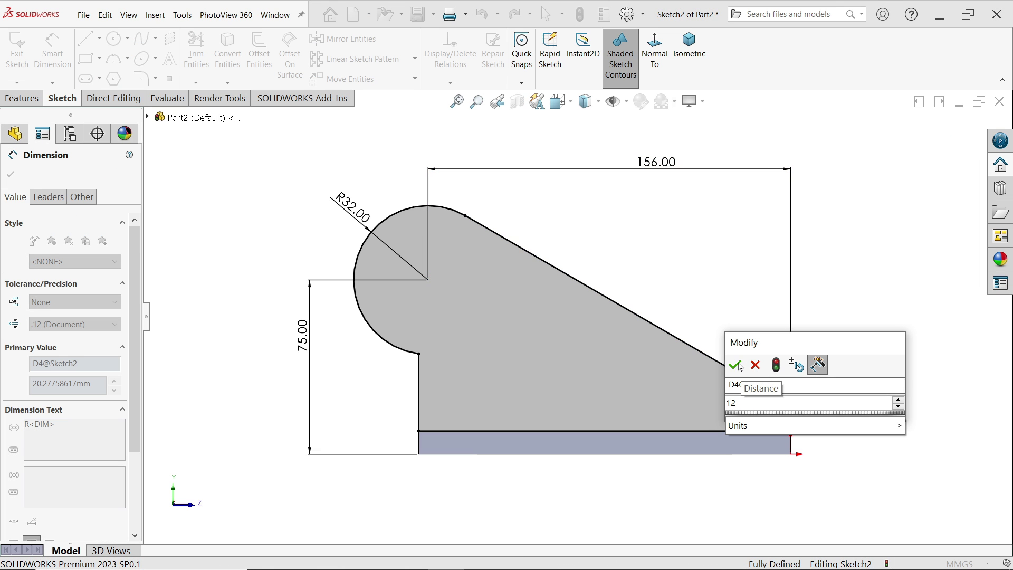
{"action": "left_click", "coordinate": [739, 363]}
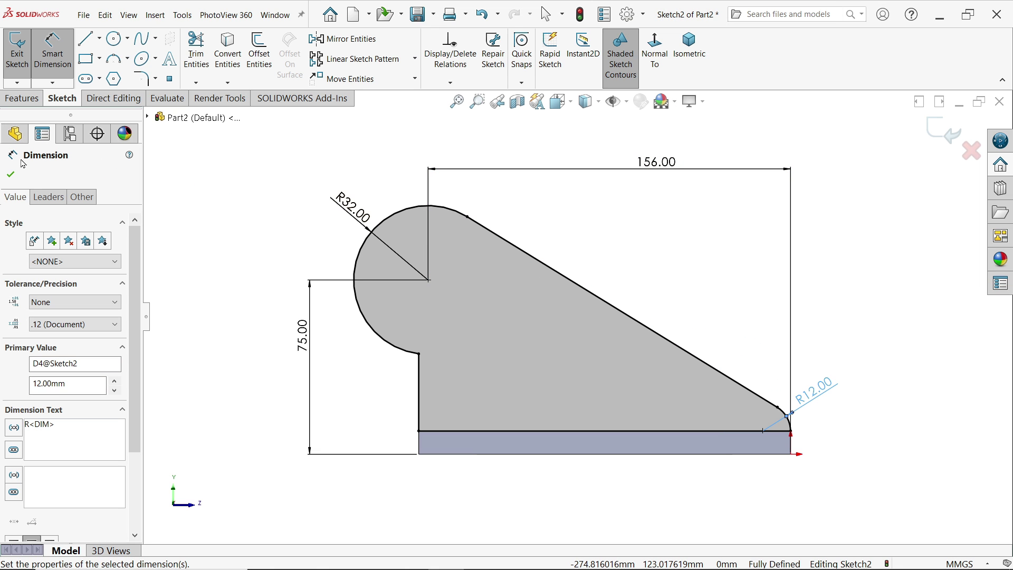
Extrude the rib profile 8 mm blind with the result merged into the base plate
{"action": "left_click", "coordinate": [22, 98]}
{"action": "left_click", "coordinate": [24, 53]}
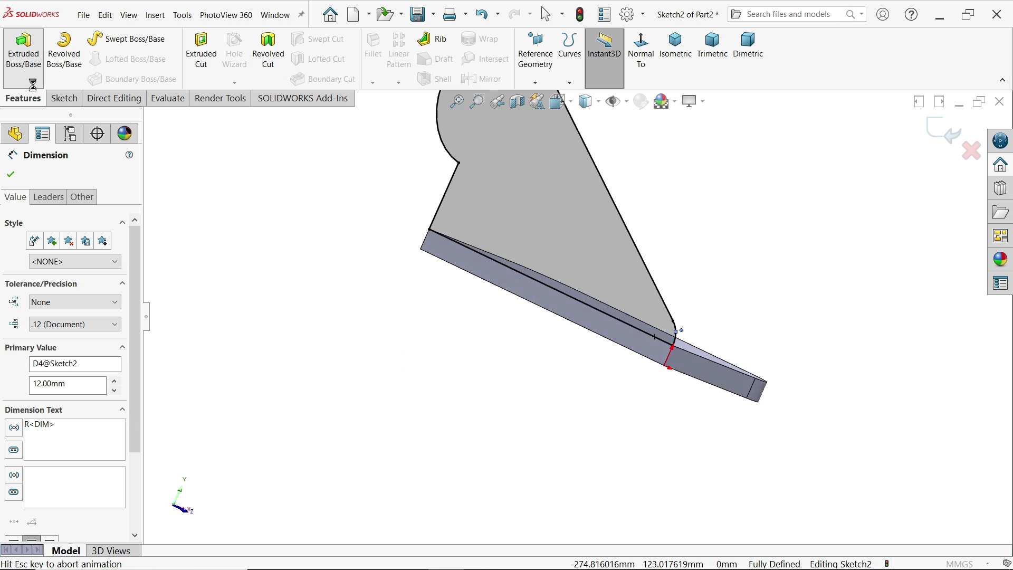
{"action": "left_click", "coordinate": [675, 45]}
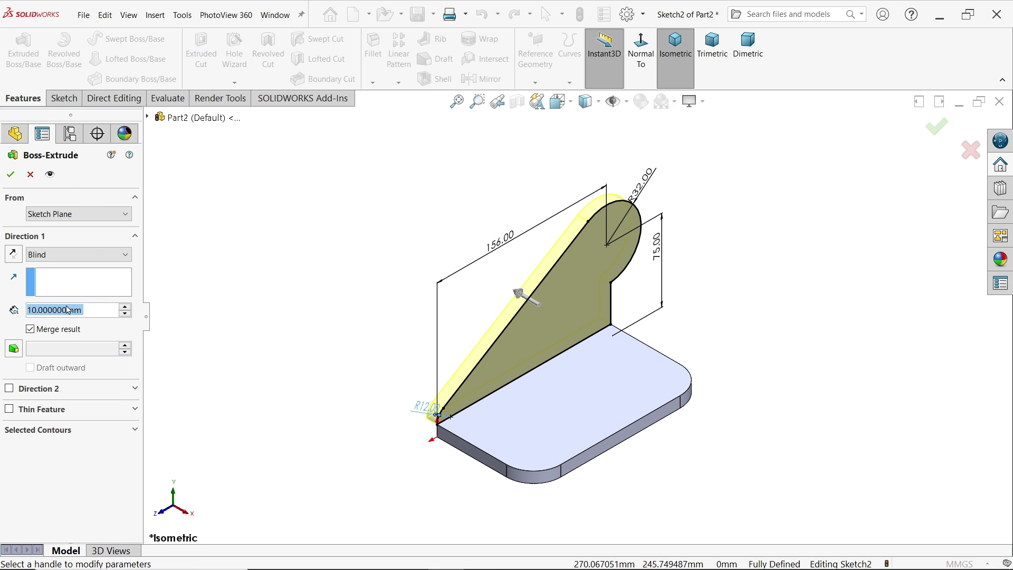
{"action": "type", "text": "8"}
{"action": "key", "text": "Return"}
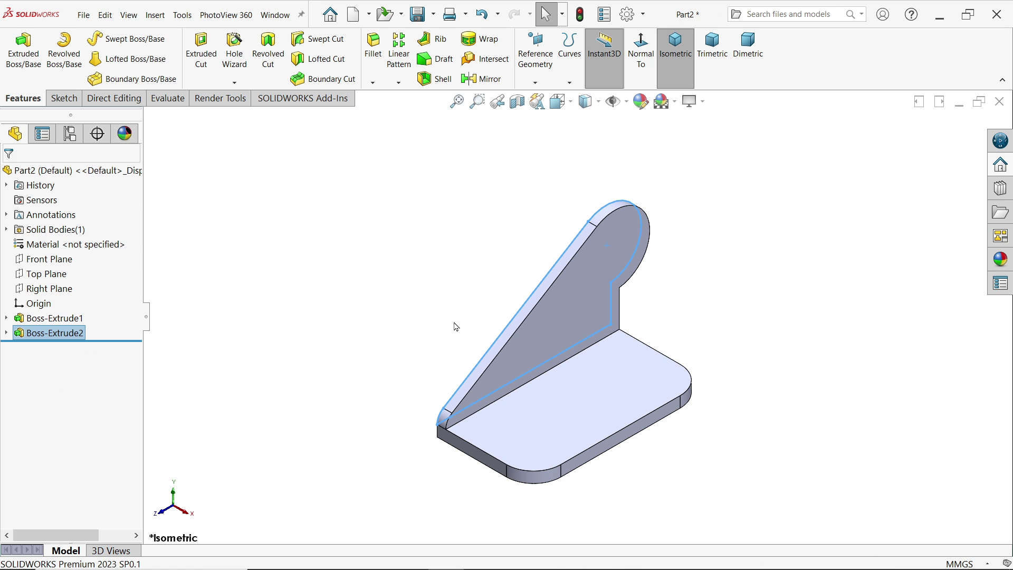
Start a sketch on the rib's outer face and draw a 64 mm diameter circle near the centre of its rounded end
{"action": "left_click", "coordinate": [619, 244]}
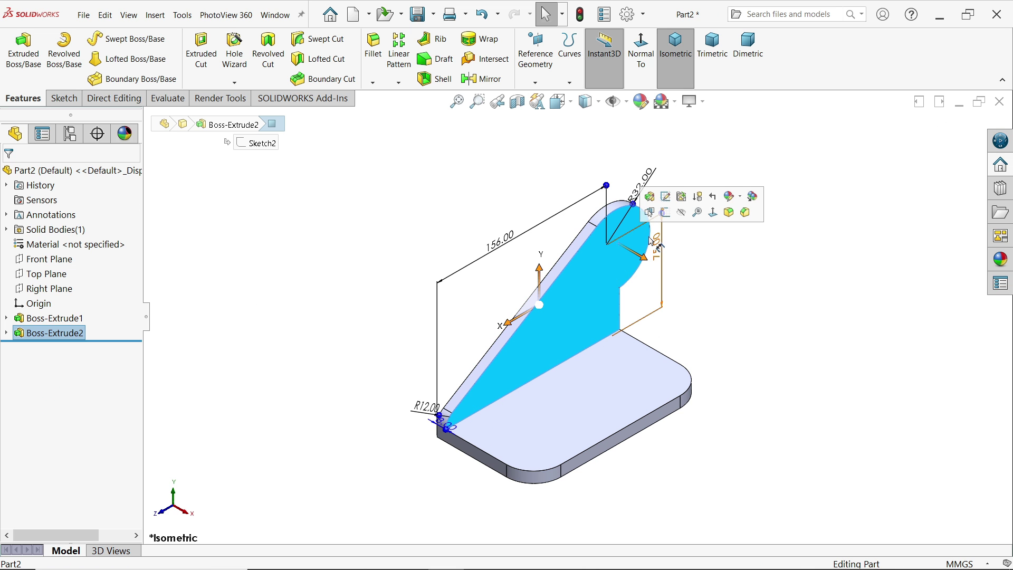
{"action": "left_click", "coordinate": [732, 274]}
{"action": "middle_click_drag", "start_coordinate": [732, 274], "coordinate": [815, 290]}
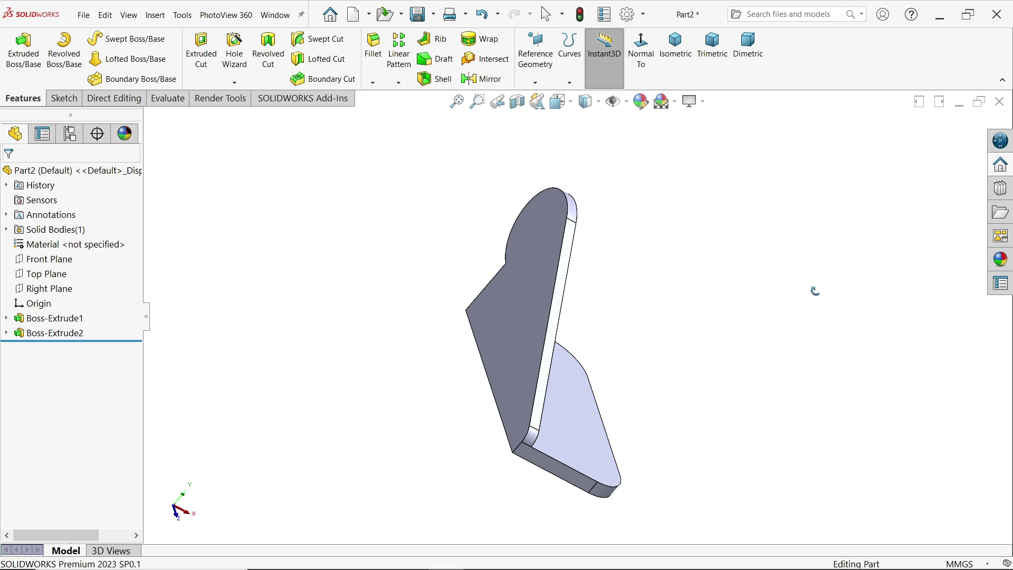
{"action": "left_click", "coordinate": [550, 222]}
{"action": "left_click", "coordinate": [595, 185]}
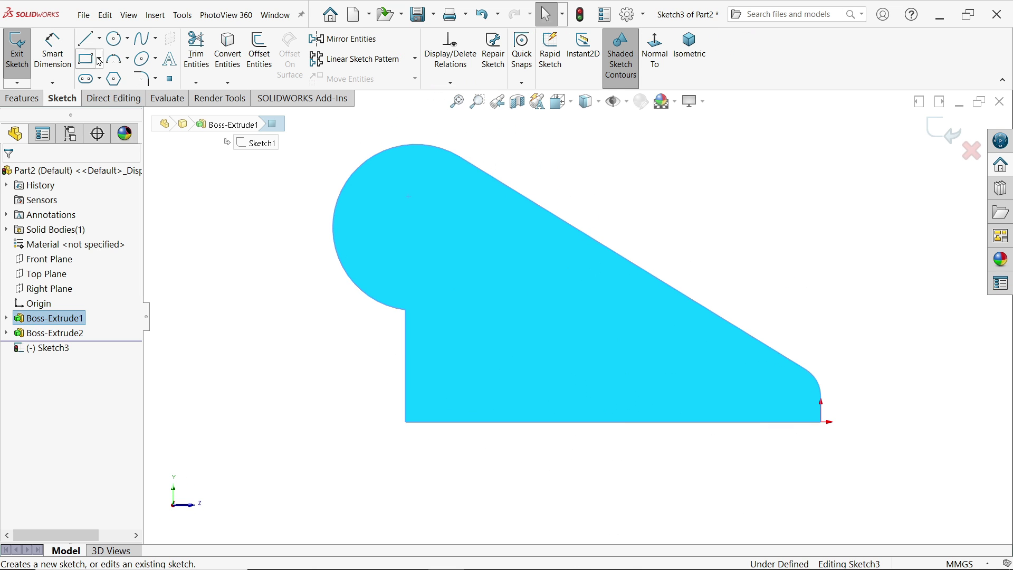
{"action": "left_click", "coordinate": [113, 39]}
{"action": "left_click", "coordinate": [411, 234]}
{"action": "type", "text": "64"}
{"action": "key", "text": "Return"}
{"action": "key", "text": "Escape"}
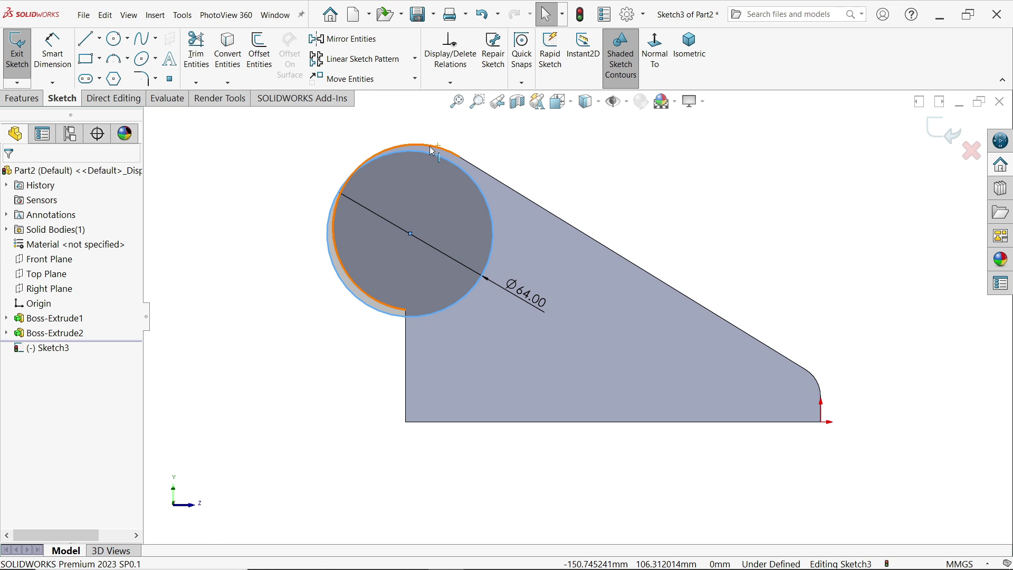
Make the 64 mm circle coradial with the rib's large rounded edge
{"action": "left_click", "coordinate": [472, 180]}
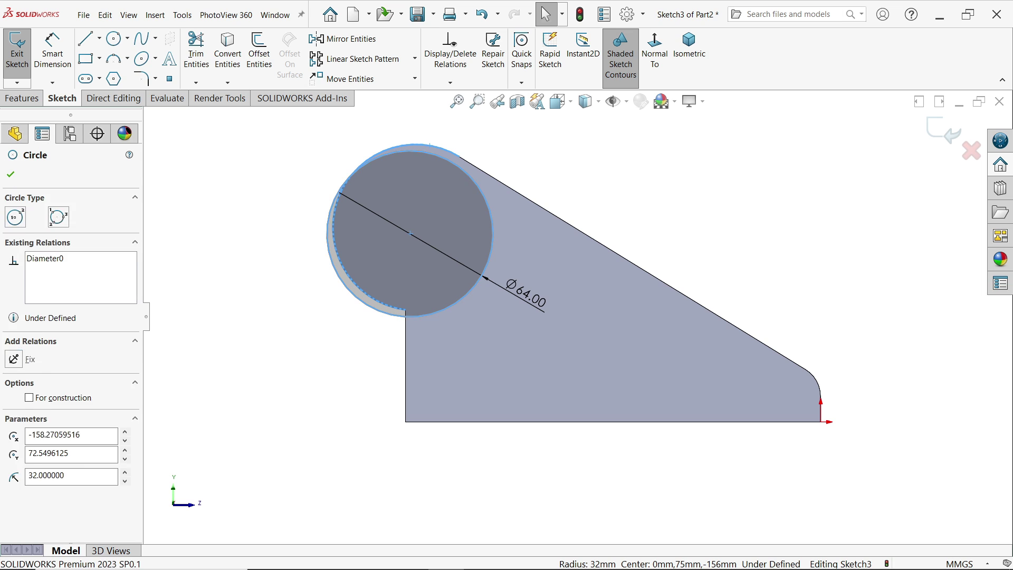
{"action": "left_click", "coordinate": [449, 151], "text": "ctrl"}
{"action": "left_click", "coordinate": [532, 128]}
{"action": "left_click", "coordinate": [548, 173]}
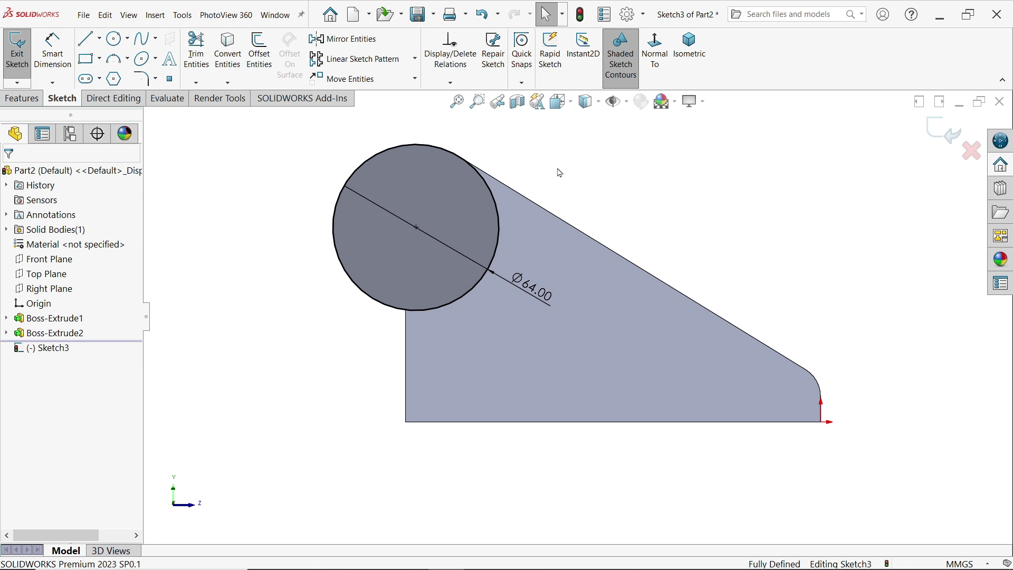
Extrude the circle as a boss, blind 10 mm in the first direction and 54 mm in the second, merging the result
{"action": "left_click", "coordinate": [5, 99]}
{"action": "left_click", "coordinate": [23, 53]}
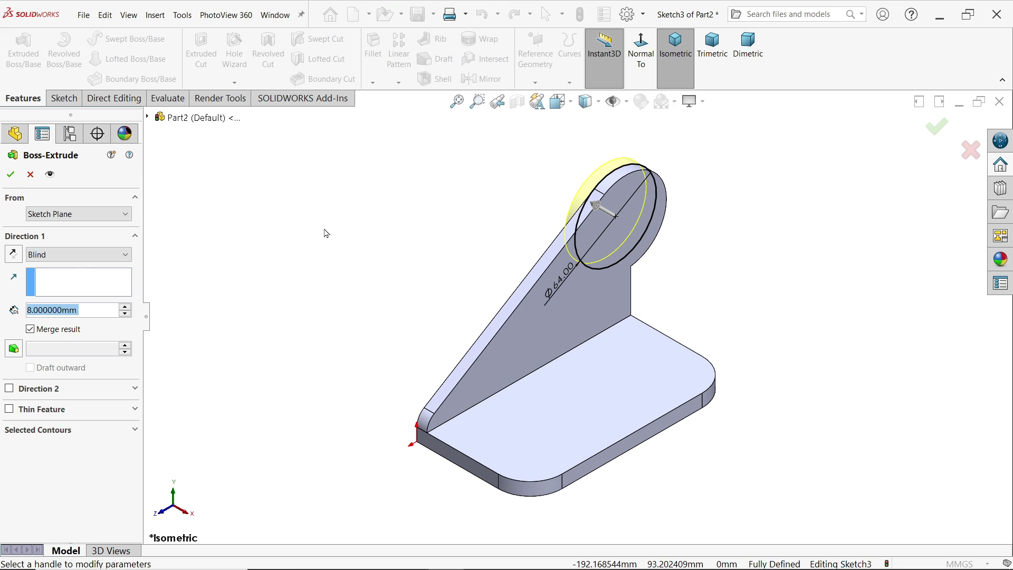
{"action": "type", "text": "10"}
{"action": "key", "text": "Return"}
{"action": "left_click", "coordinate": [9, 388]}
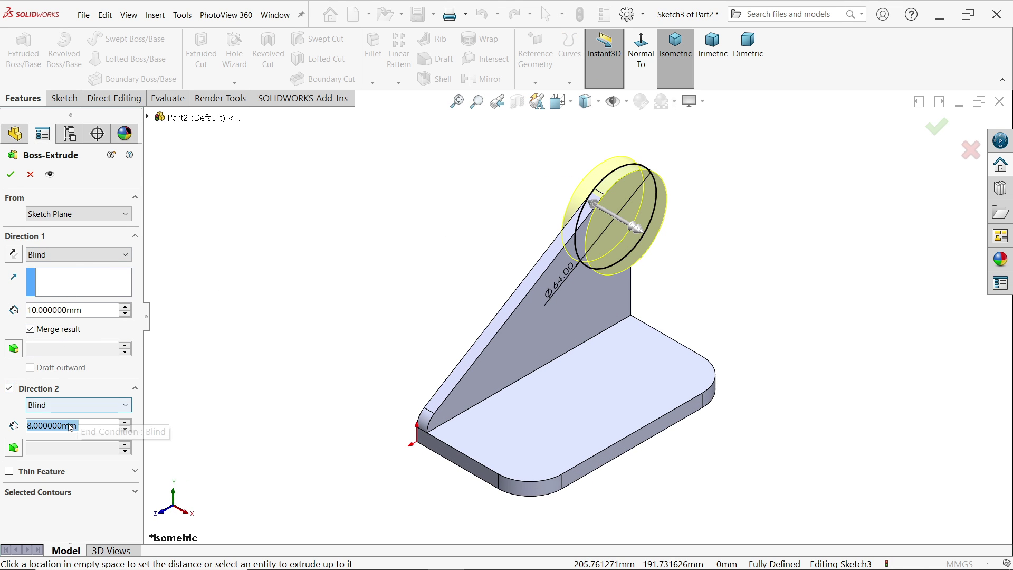
{"action": "type", "text": "54"}
{"action": "key", "text": "Return"}
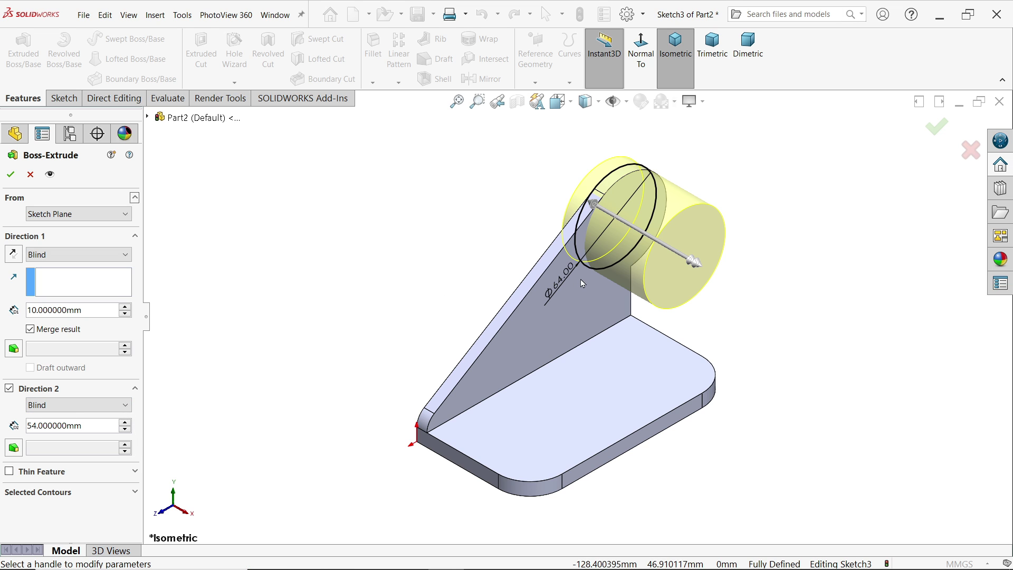
{"action": "left_click", "coordinate": [10, 176]}
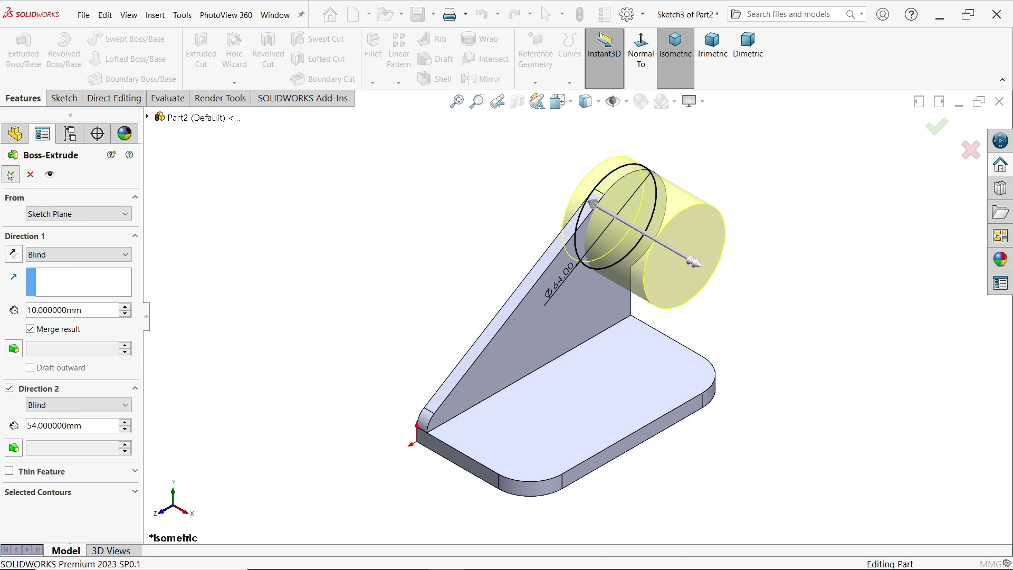
Sketch a 42 mm diameter circle on the boss's front end face, centred on the boss
{"action": "left_click", "coordinate": [686, 262]}
{"action": "left_click", "coordinate": [720, 231]}
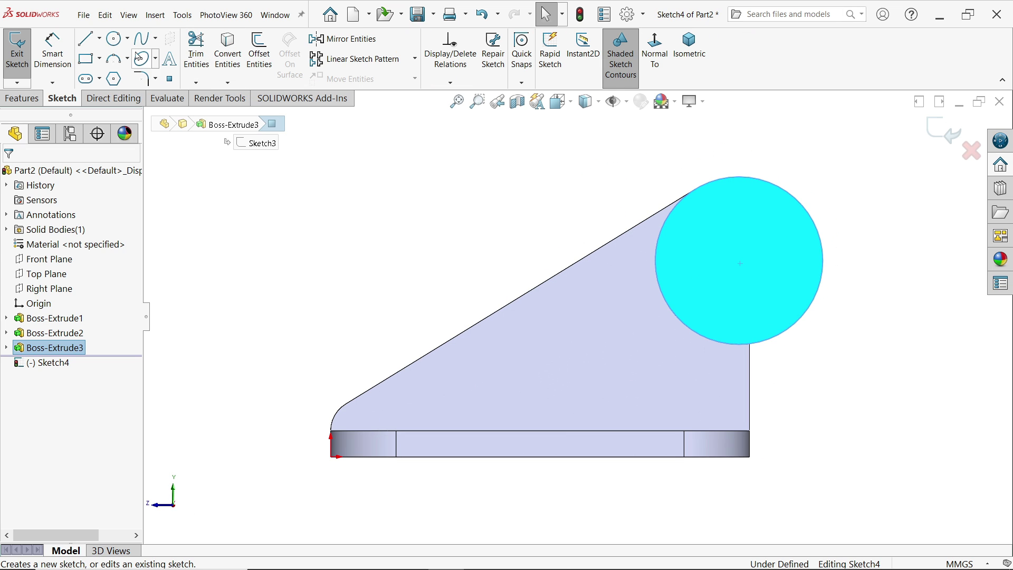
{"action": "left_click", "coordinate": [114, 39]}
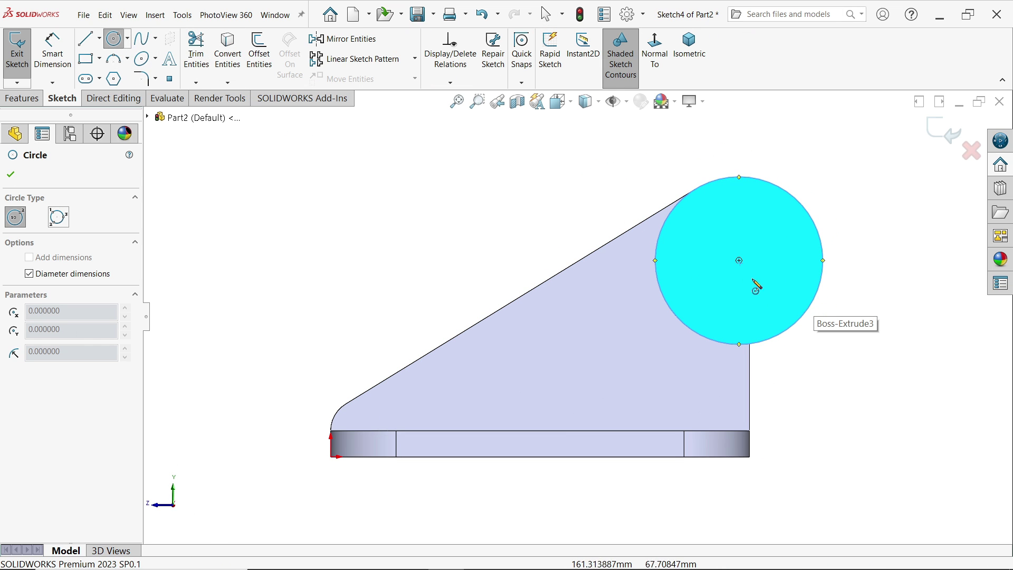
{"action": "left_click", "coordinate": [740, 261]}
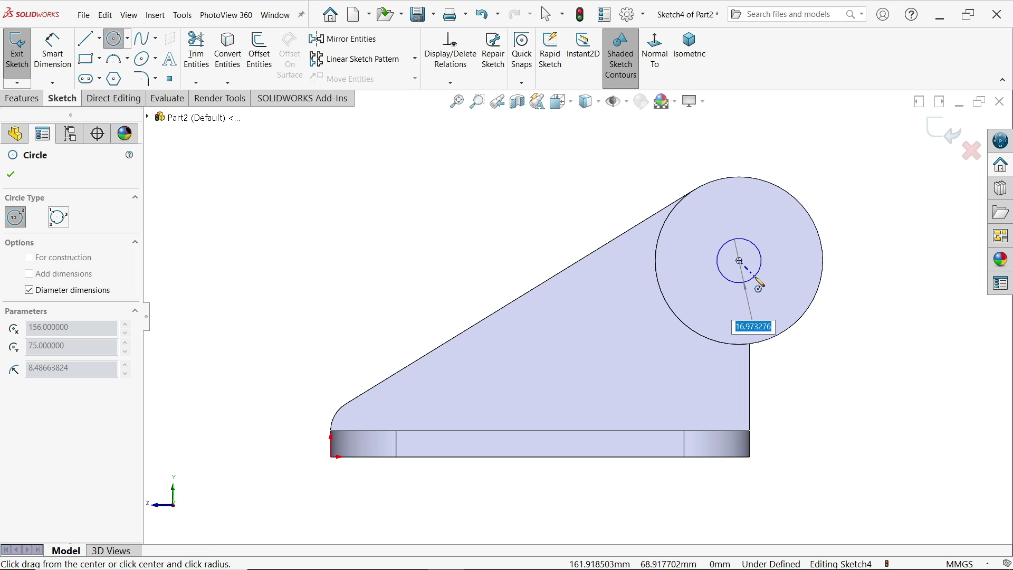
{"action": "key", "text": "Return"}
Cut the 42 mm circle through the boss using Extruded Cut with the Up To Next end condition
{"action": "left_click", "coordinate": [23, 98]}
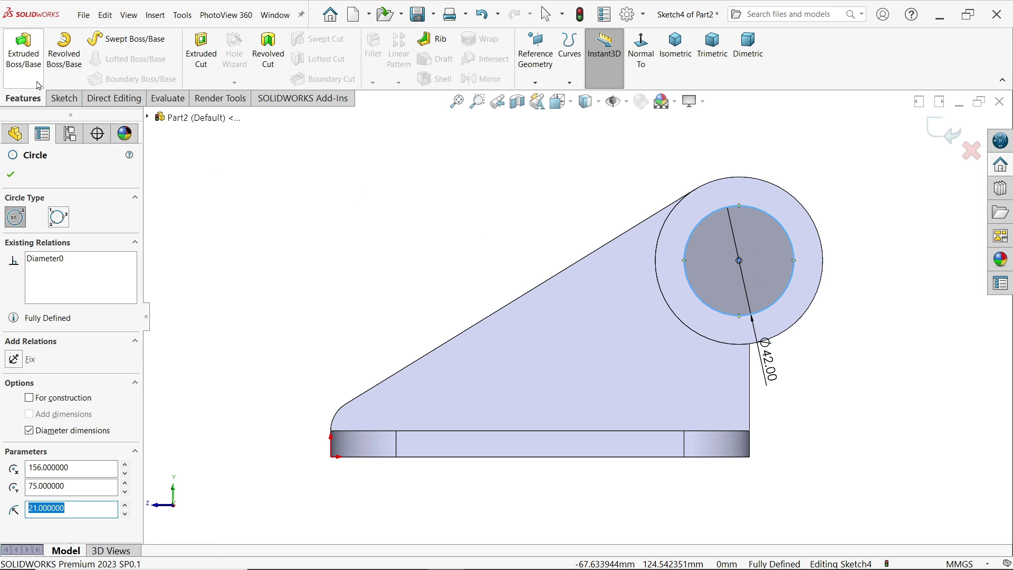
{"action": "left_click", "coordinate": [205, 57]}
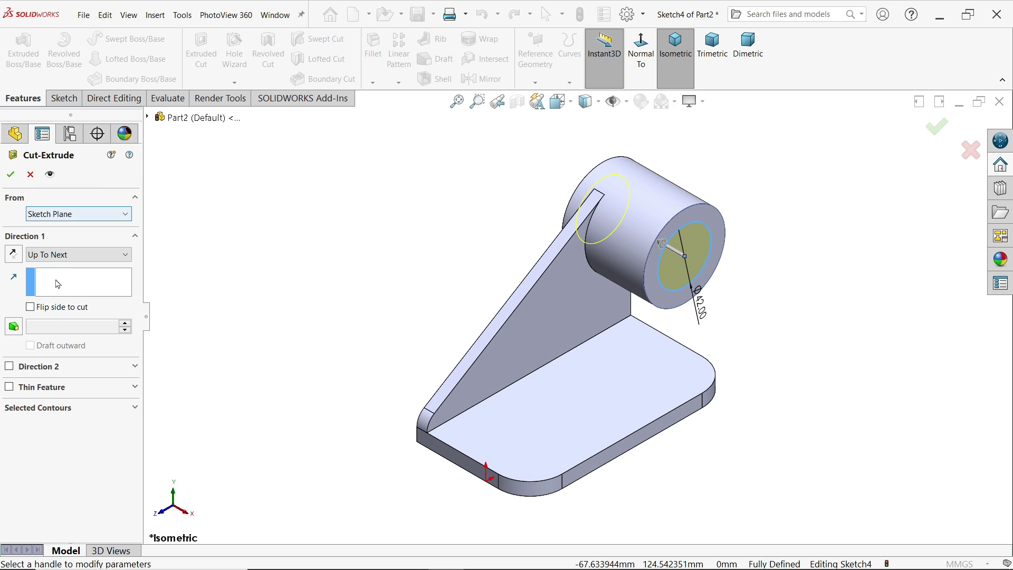
{"action": "left_click", "coordinate": [10, 174]}
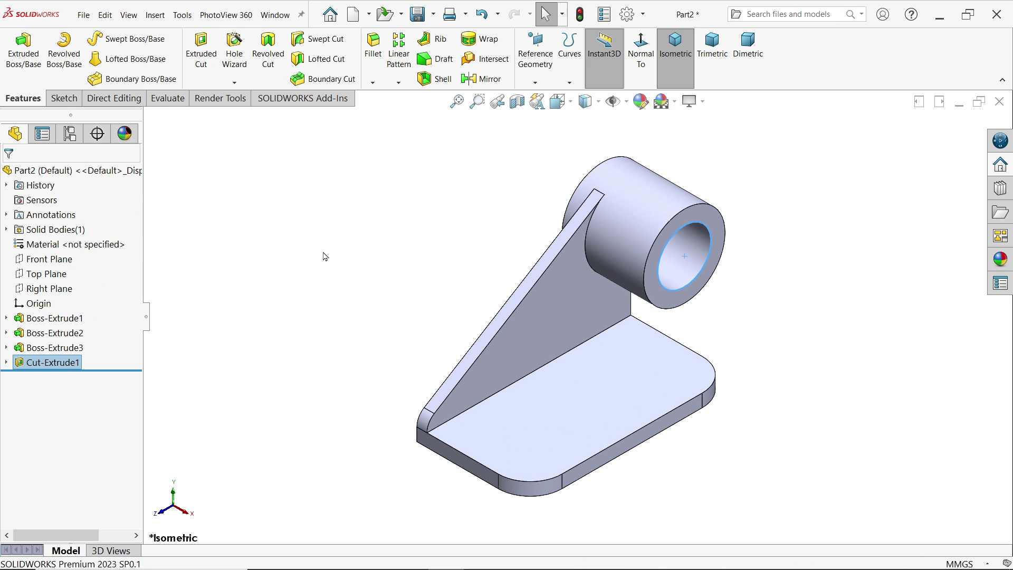
Sketch a 50 mm by 8 mm corner rectangle on the base plate's top face, starting at the rear corner on the side rib's outer side
{"action": "left_click", "coordinate": [667, 356]}
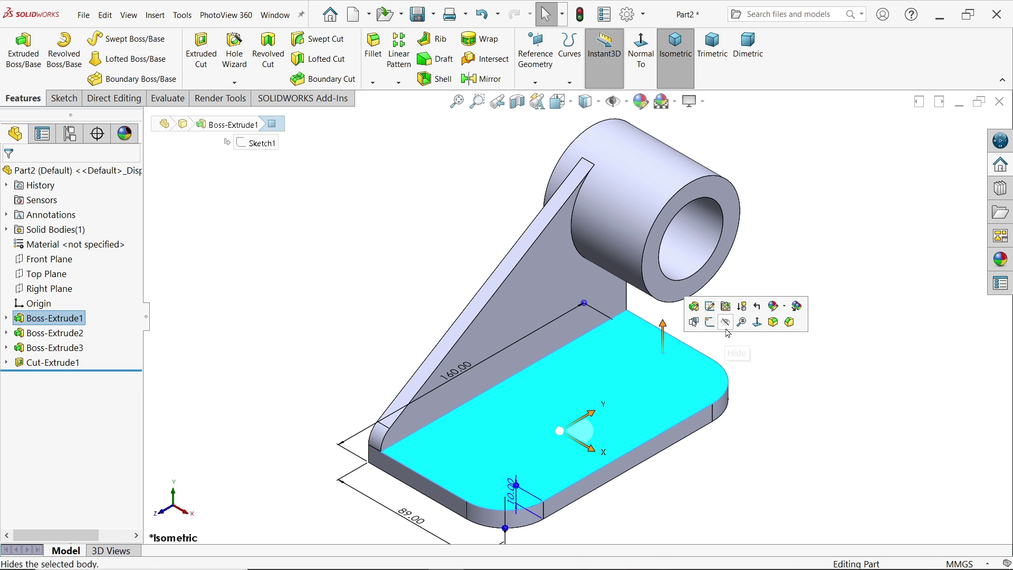
{"action": "left_click", "coordinate": [715, 326]}
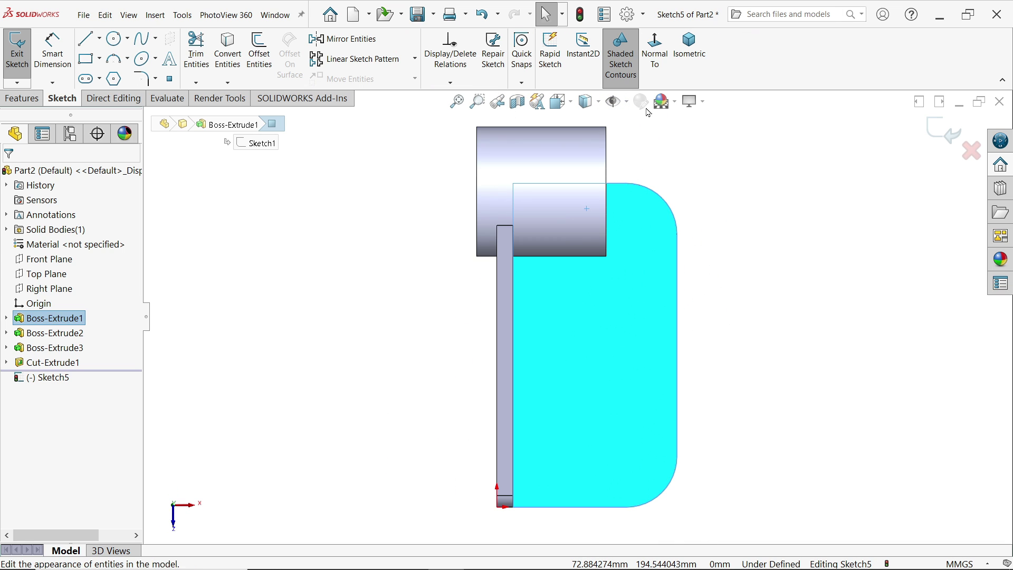
{"action": "left_click", "coordinate": [657, 68]}
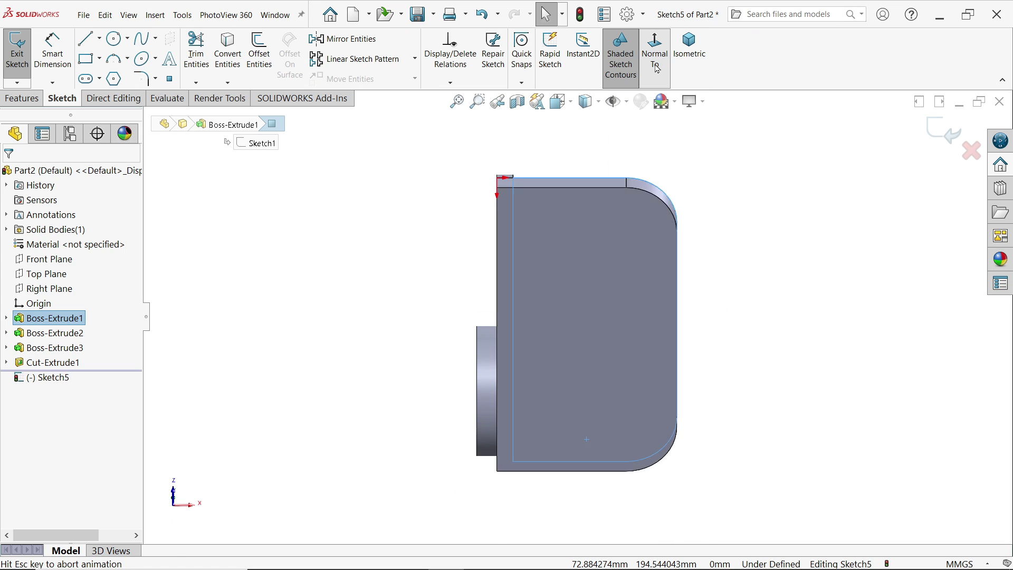
{"action": "left_click", "coordinate": [85, 58]}
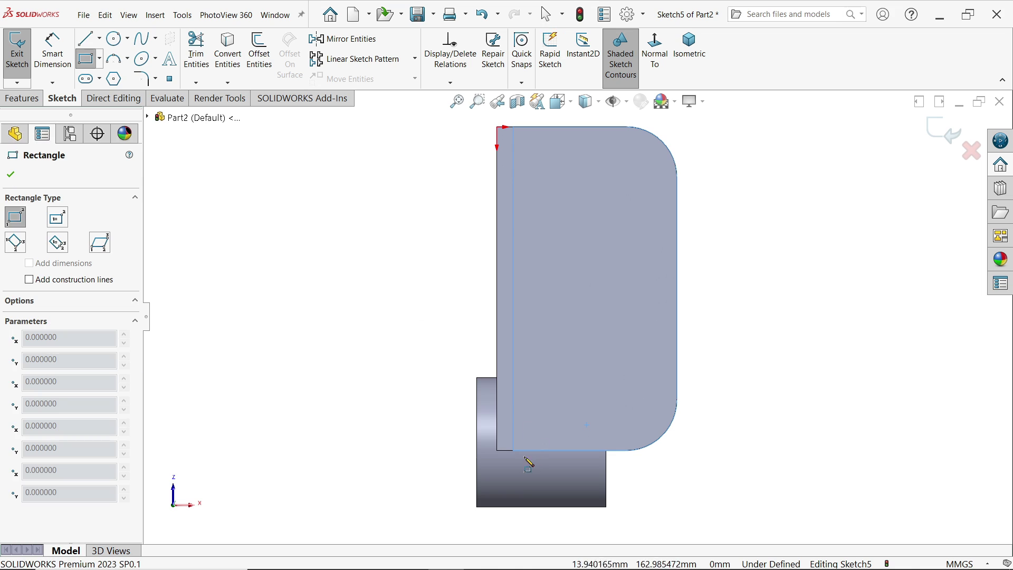
{"action": "left_click", "coordinate": [497, 452]}
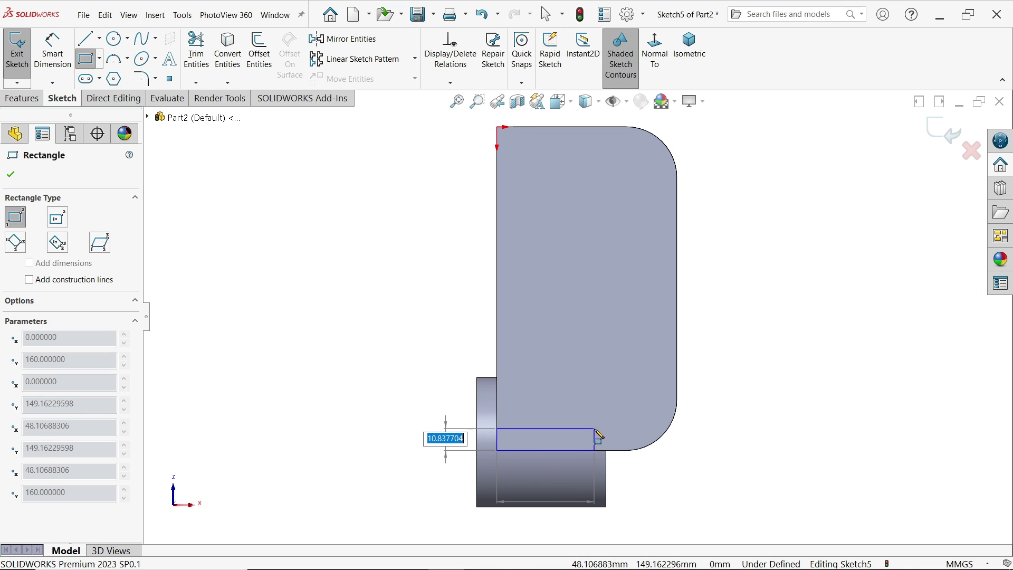
{"action": "type", "text": "8"}
{"action": "key", "text": "Tab"}
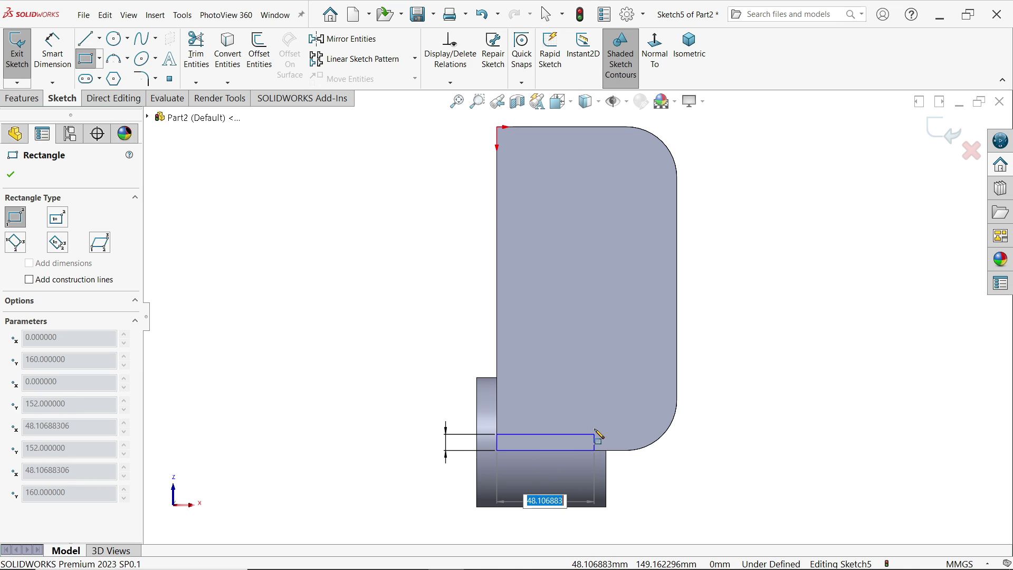
{"action": "type", "text": "50"}
{"action": "key", "text": "Return"}
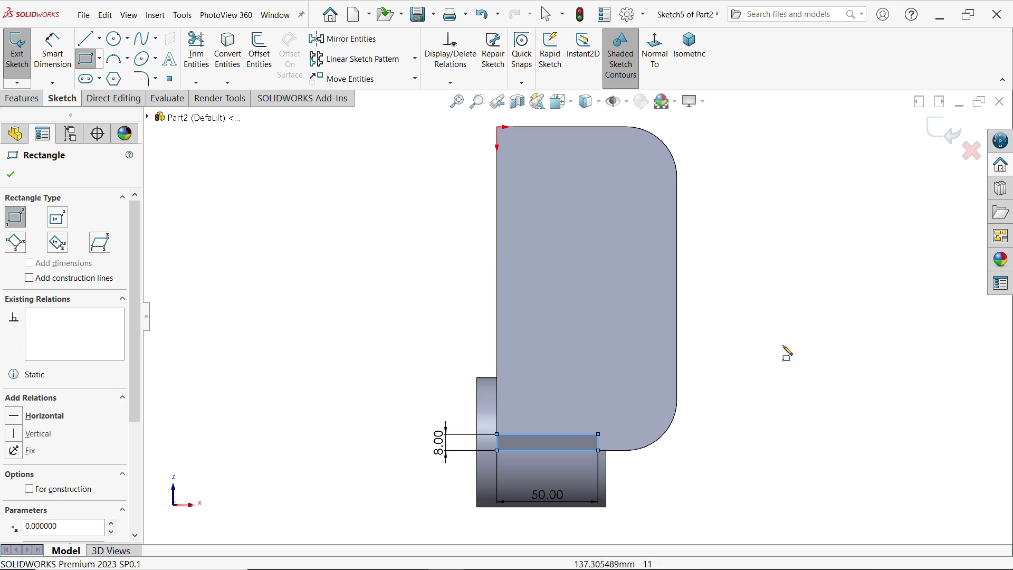
{"action": "right_click", "coordinate": [825, 340]}
{"action": "left_click", "coordinate": [849, 342]}
{"action": "scroll", "coordinate": [562, 480], "scroll_direction": "down", "scroll_amount": 2}
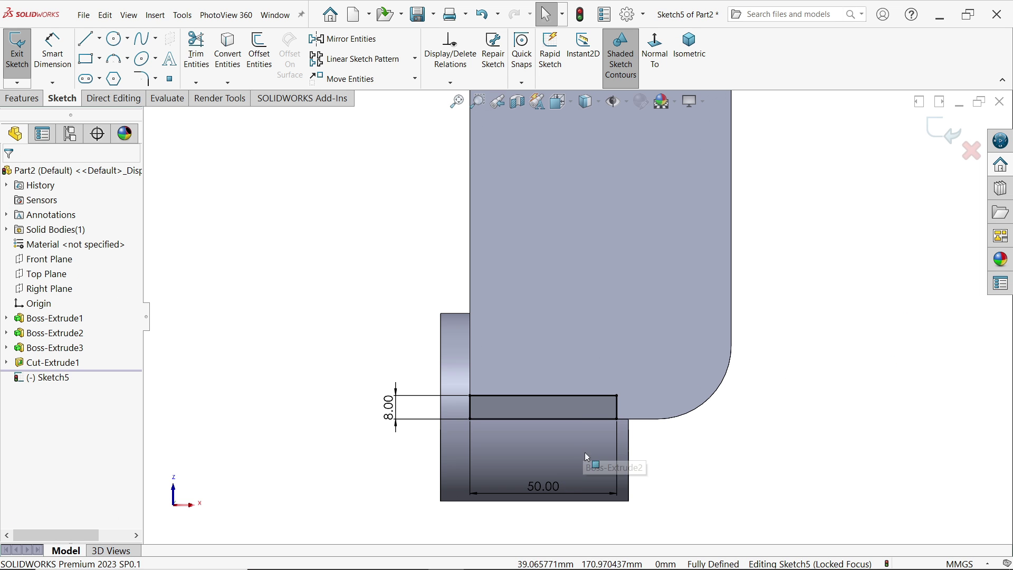
Extrude the 50 by 8 mm rectangle toward the cylindrical boss with the Up To Next end condition, merging the result
{"action": "left_click", "coordinate": [689, 53]}
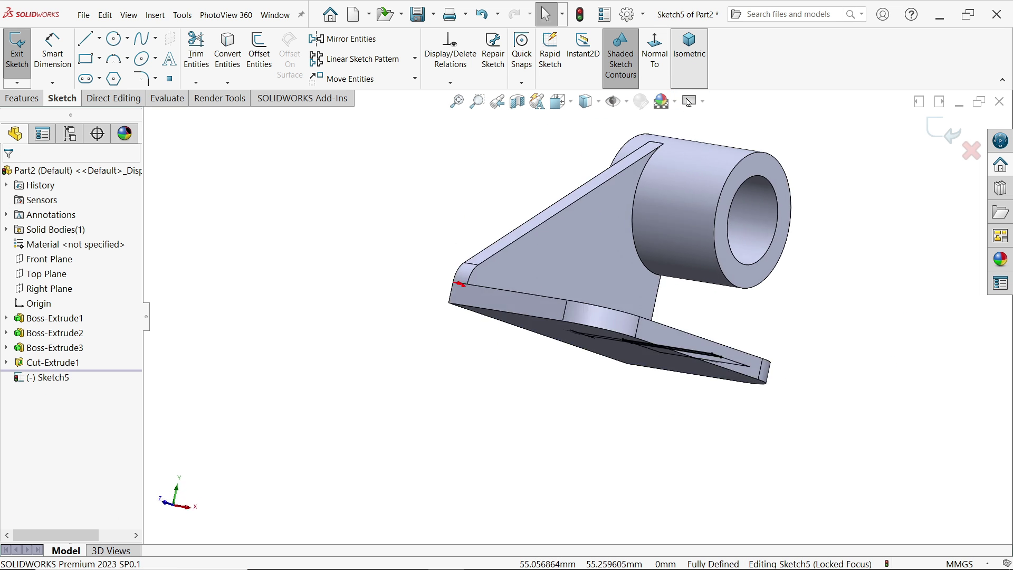
{"action": "left_click", "coordinate": [22, 99]}
{"action": "left_click", "coordinate": [23, 50]}
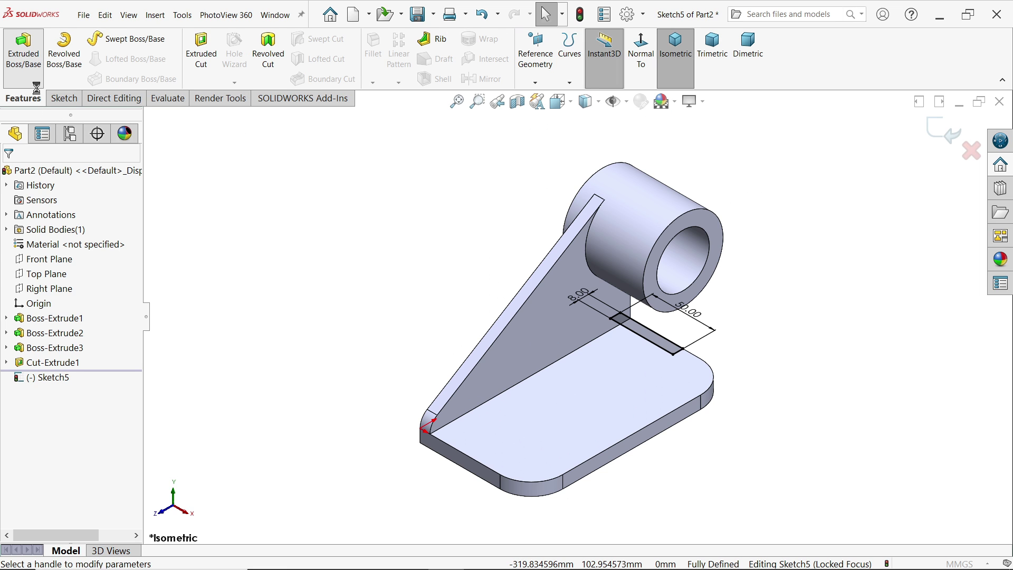
{"action": "scroll", "coordinate": [769, 343], "scroll_direction": "down", "scroll_amount": 2}
{"action": "middle_click_drag", "start_coordinate": [769, 343], "coordinate": [207, 307]}
{"action": "left_click", "coordinate": [69, 255]}
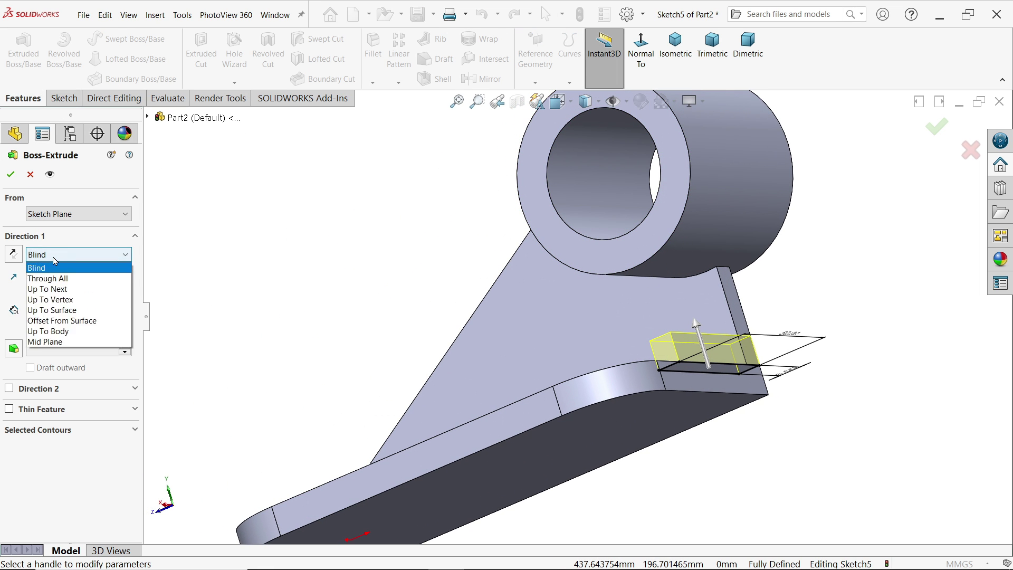
{"action": "left_click", "coordinate": [60, 290]}
{"action": "left_click", "coordinate": [11, 175]}
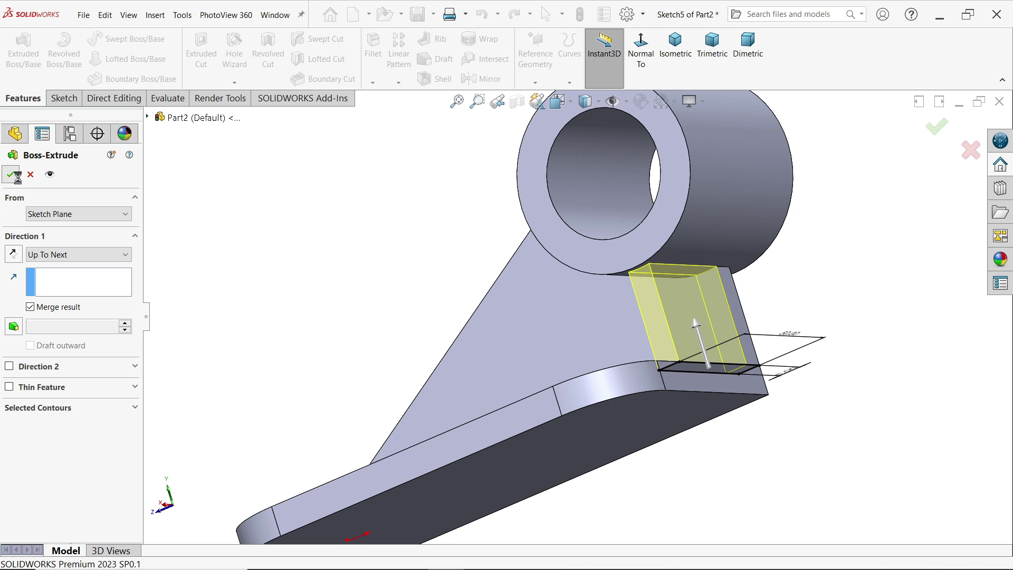
Sketch a 20 mm diameter circle on the base plate's top face, near its front end
{"action": "middle_click_drag", "start_coordinate": [349, 260], "coordinate": [427, 296]}
{"action": "left_click", "coordinate": [712, 46]}
{"action": "left_click", "coordinate": [687, 59]}
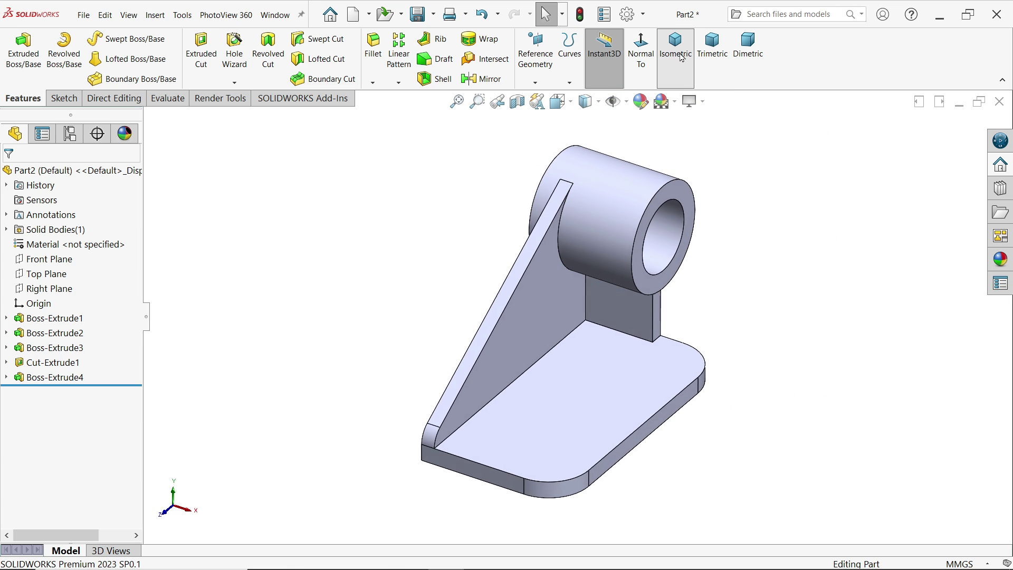
{"action": "key", "text": "f"}
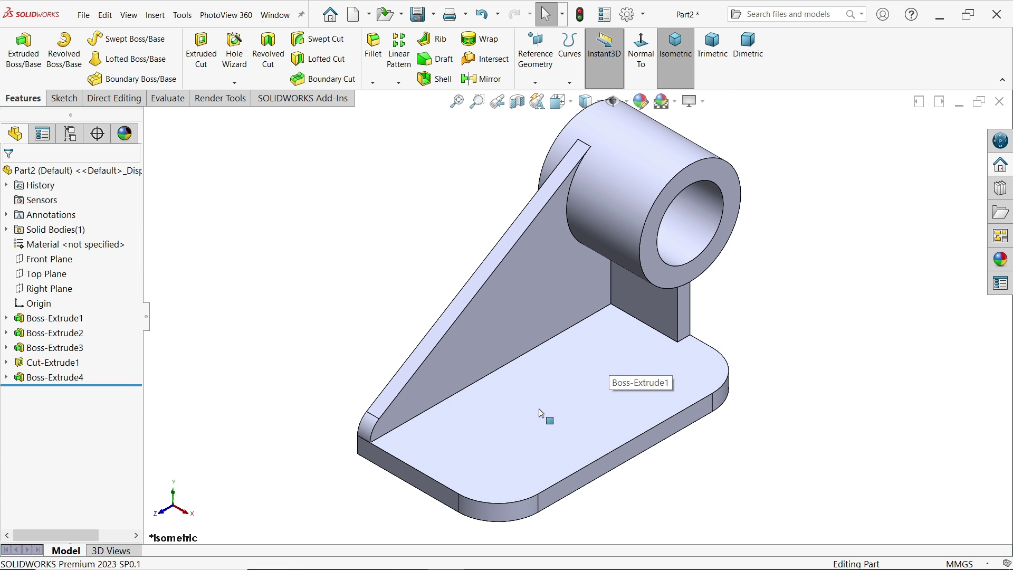
{"action": "left_click", "coordinate": [521, 421]}
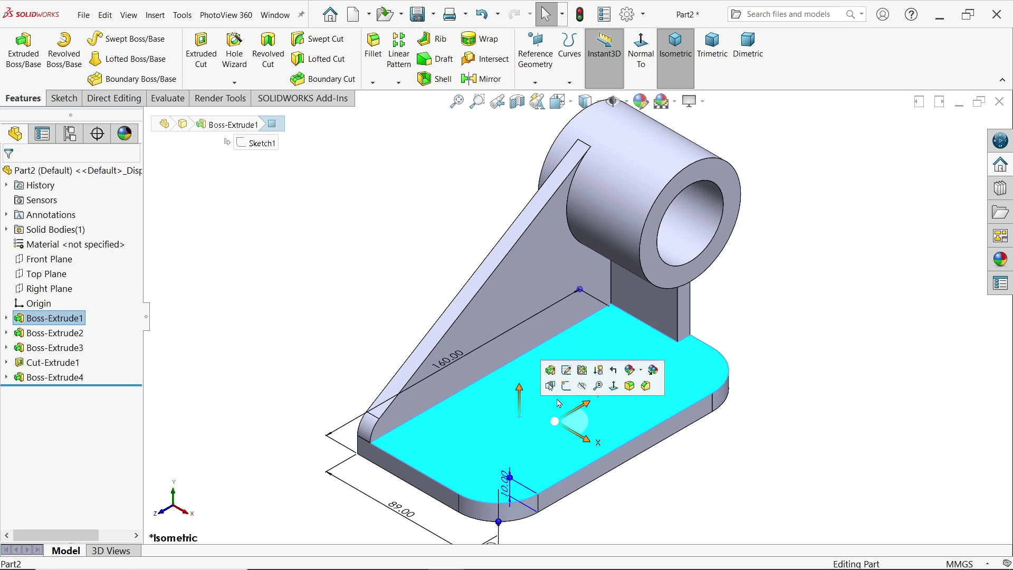
{"action": "left_click", "coordinate": [568, 385]}
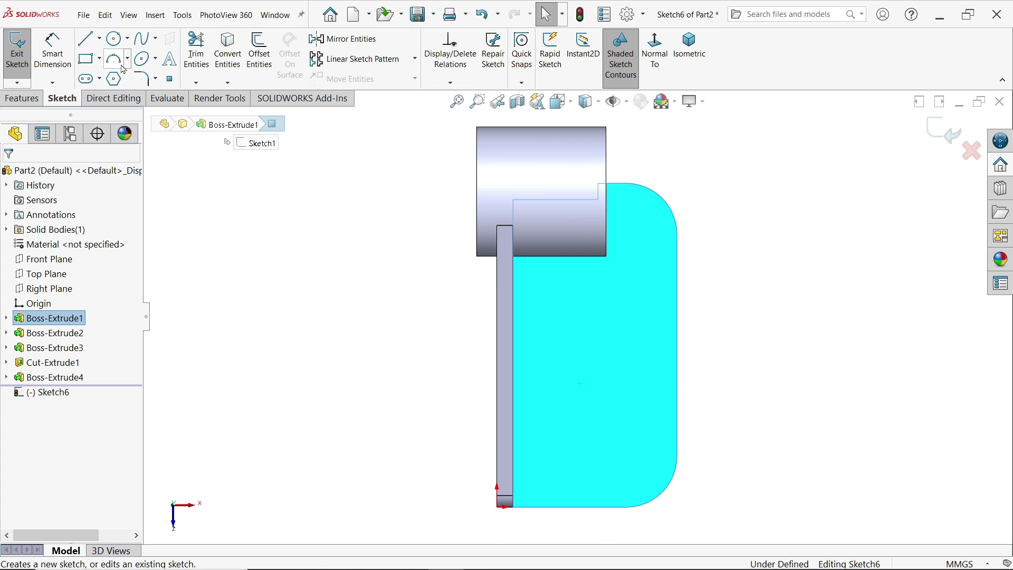
{"action": "left_click", "coordinate": [114, 38]}
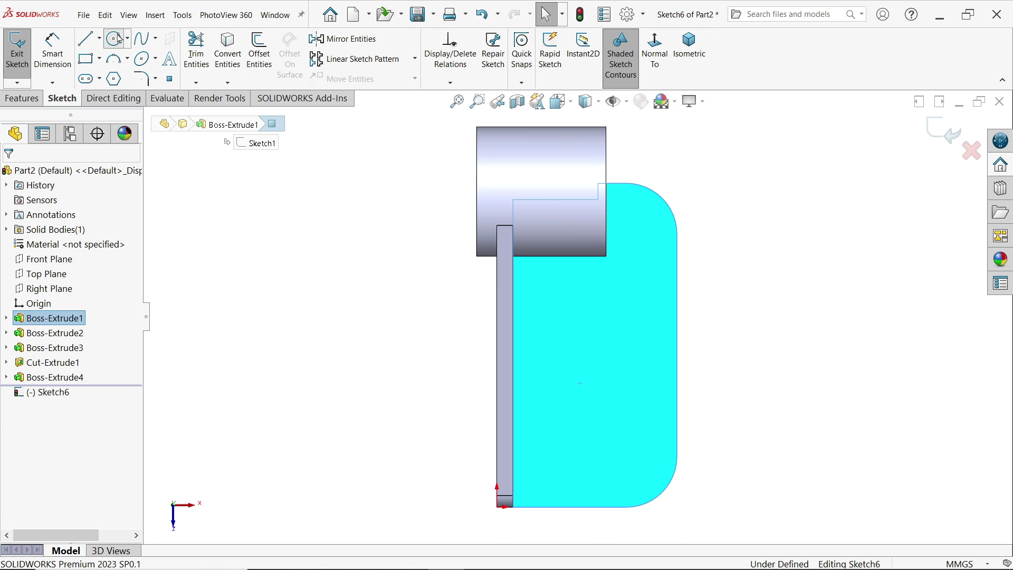
{"action": "left_click", "coordinate": [593, 426]}
{"action": "type", "text": "20"}
{"action": "key", "text": "Return"}
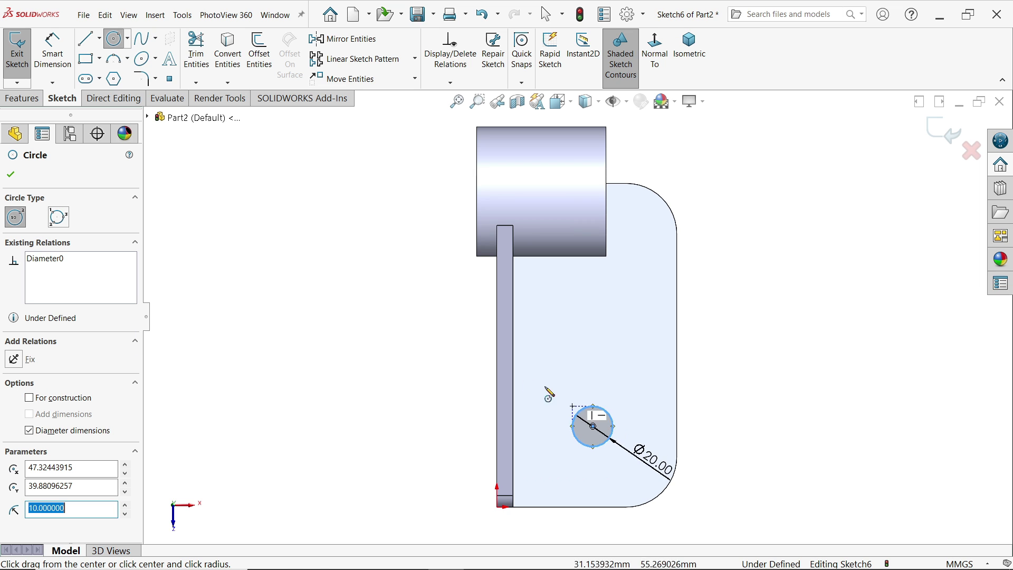
{"action": "key", "text": "Escape"}
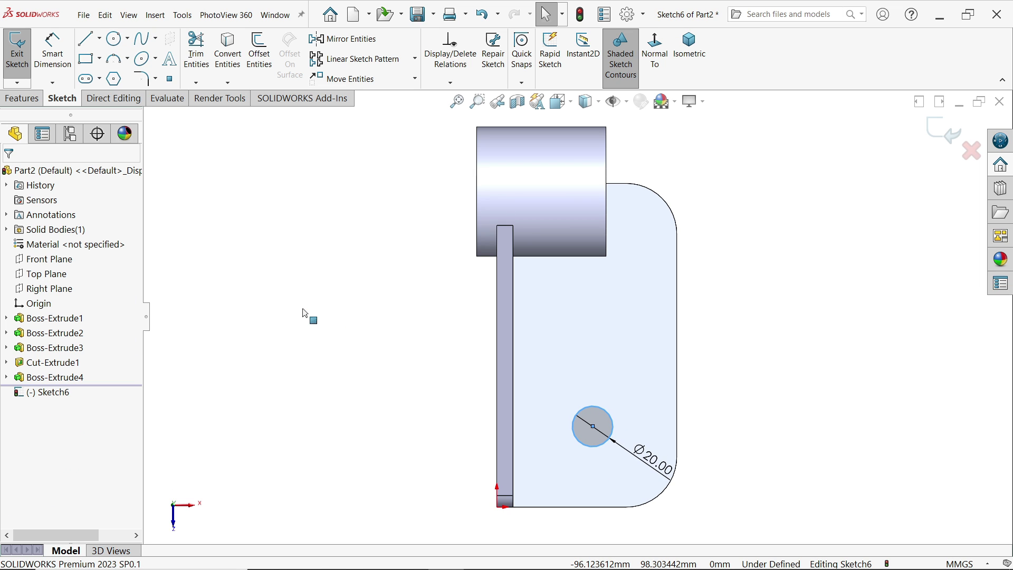
Dimension the circle's centre 38 mm from the base plate's short front edge
{"action": "left_click", "coordinate": [52, 52]}
{"action": "left_click", "coordinate": [594, 427]}
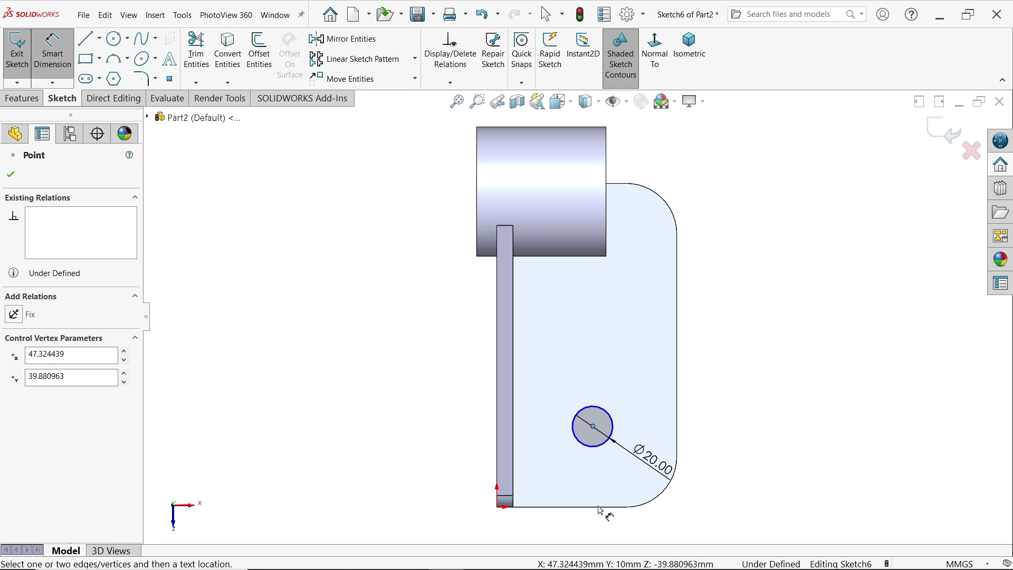
{"action": "left_click", "coordinate": [604, 510]}
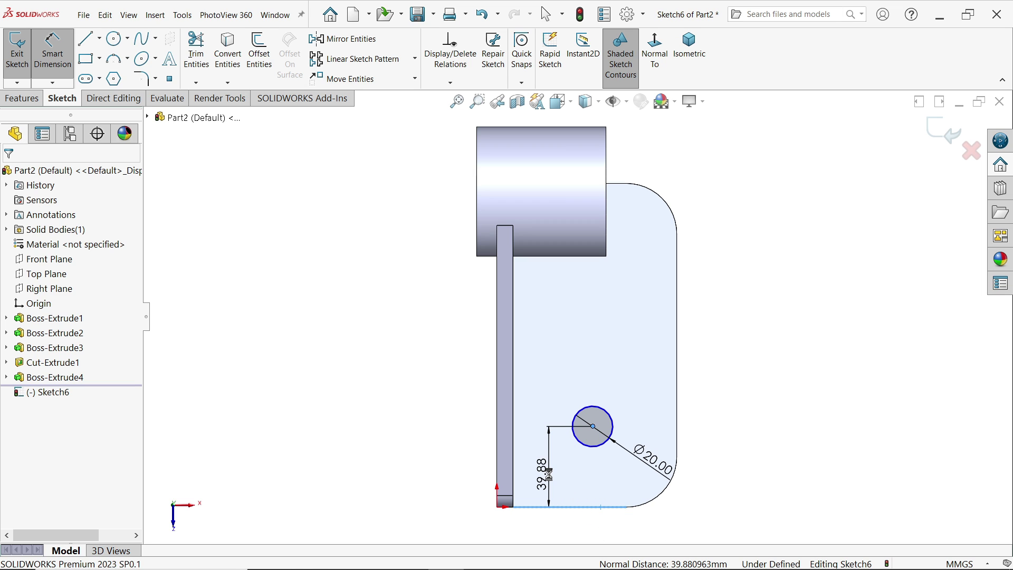
{"action": "left_click", "coordinate": [558, 477]}
{"action": "type", "text": "38"}
{"action": "key", "text": "Return"}
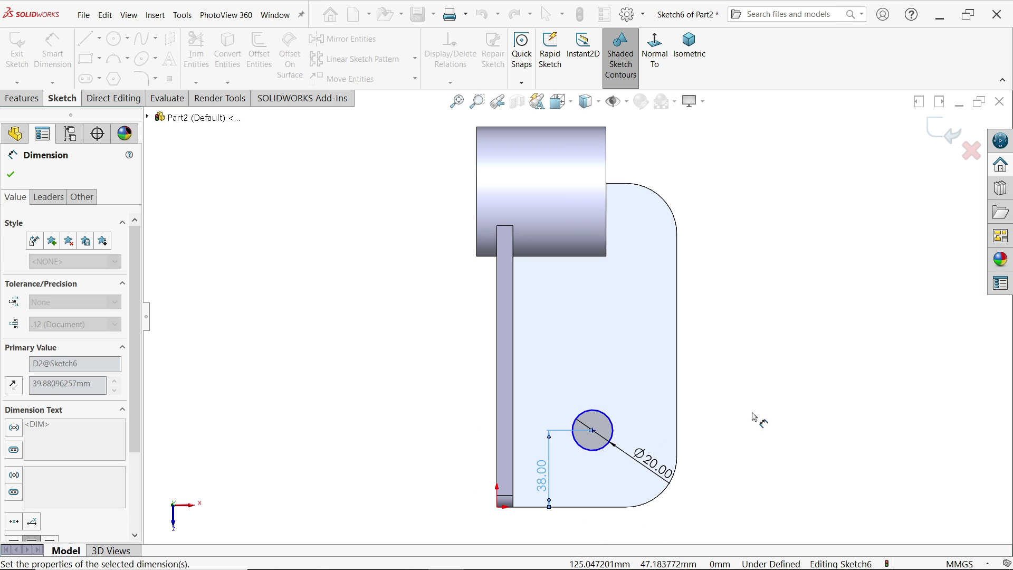
Dimension the circle 50 mm from the base plate's long edge opposite the side rib
{"action": "left_click", "coordinate": [617, 426]}
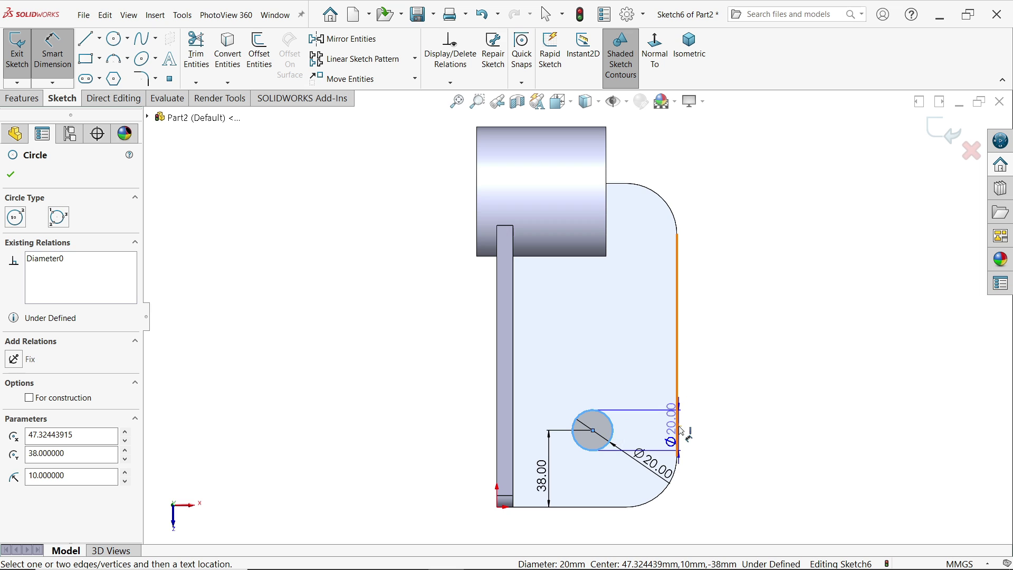
{"action": "left_click", "coordinate": [679, 426]}
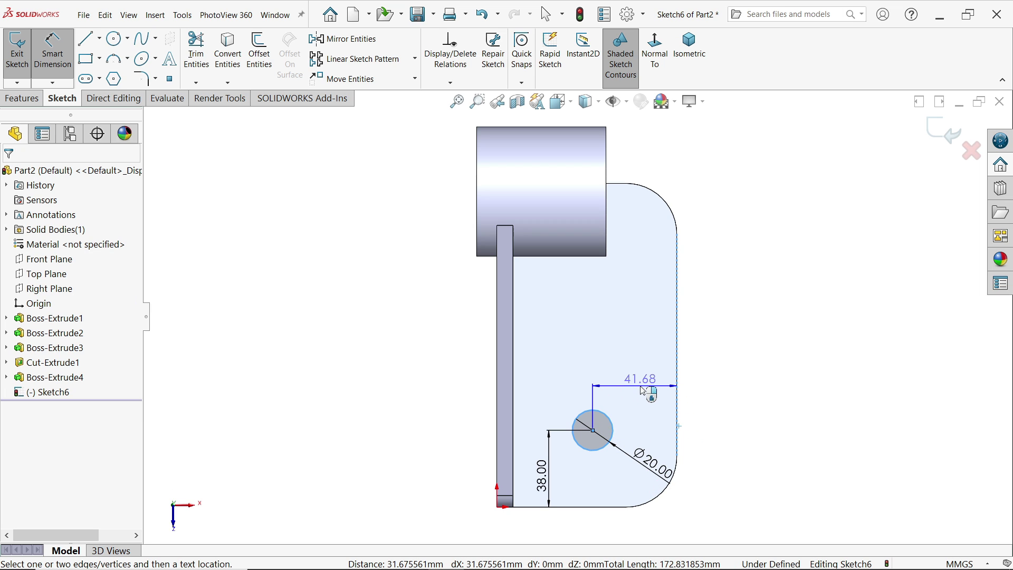
{"action": "left_click", "coordinate": [646, 393]}
{"action": "type", "text": "50"}
{"action": "key", "text": "Return"}
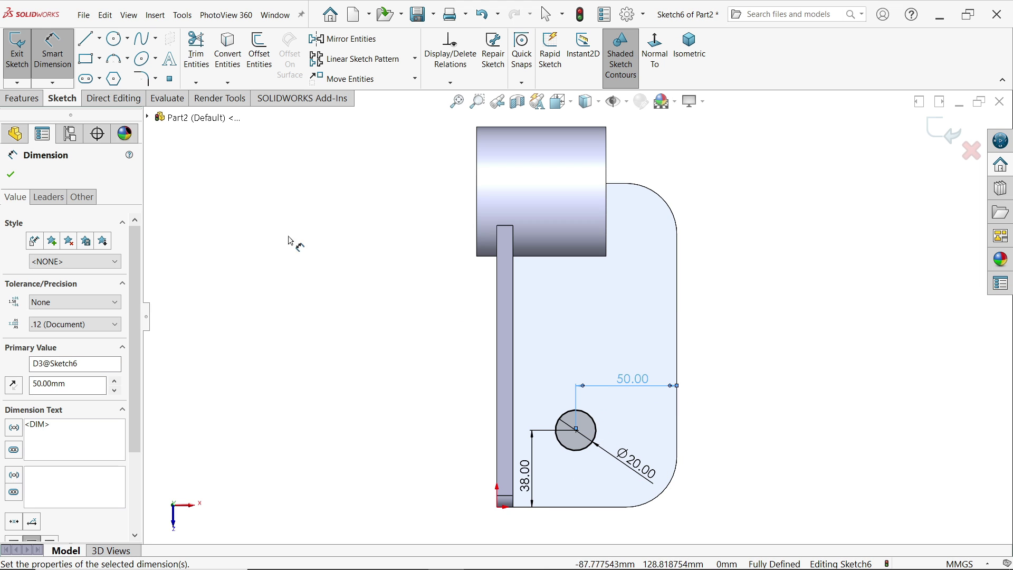
Cut the 20 mm circle through the base plate using Extruded Cut with the Up To Next end condition
{"action": "left_click", "coordinate": [37, 101]}
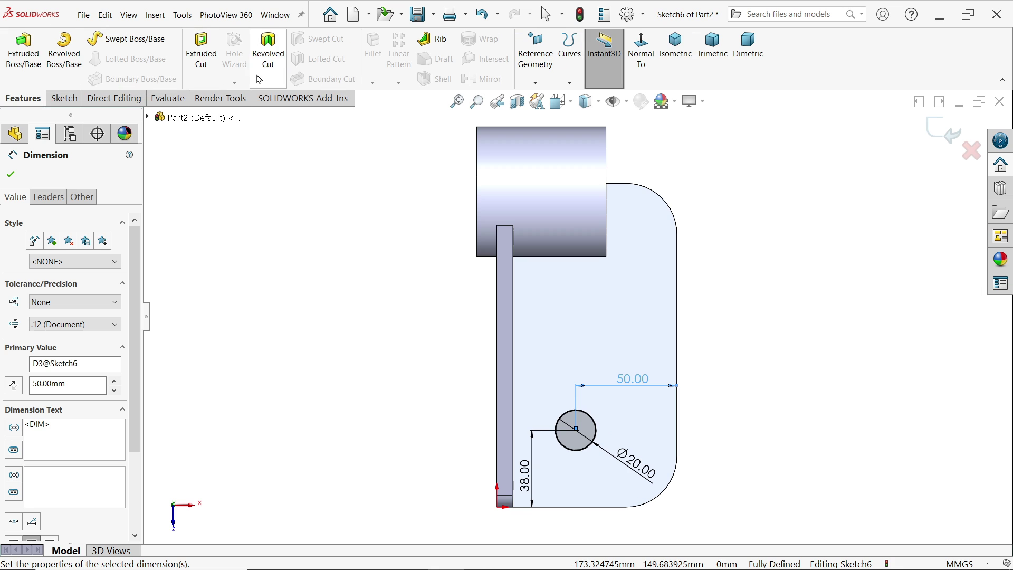
{"action": "left_click", "coordinate": [201, 53]}
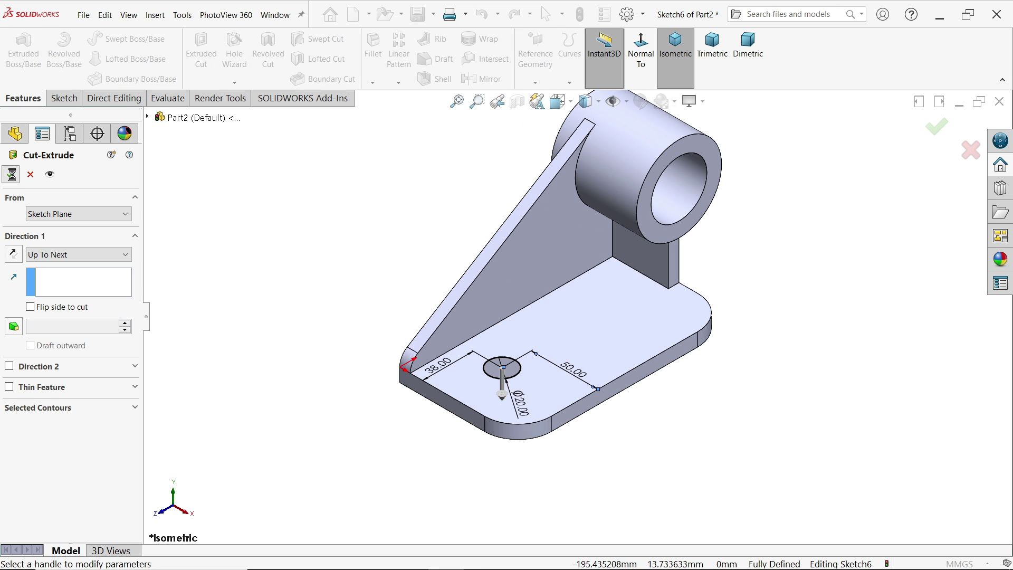
{"action": "key", "text": "Return"}
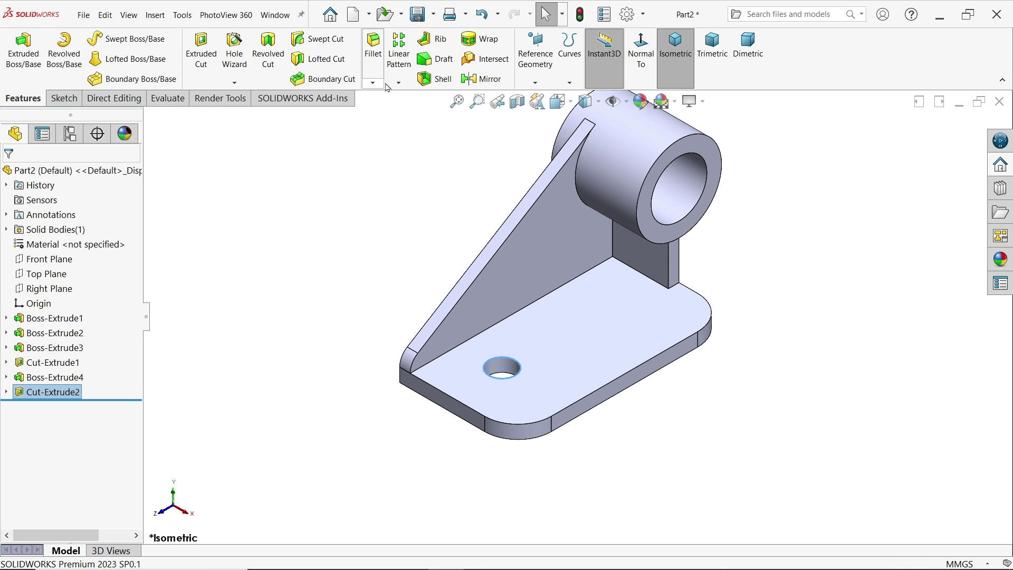
Create a linear pattern of the 20 mm hole along the base plate's long edge toward the rear, 64 mm spacing and 2 instances
{"action": "left_click", "coordinate": [399, 83]}
{"action": "left_click", "coordinate": [425, 96]}
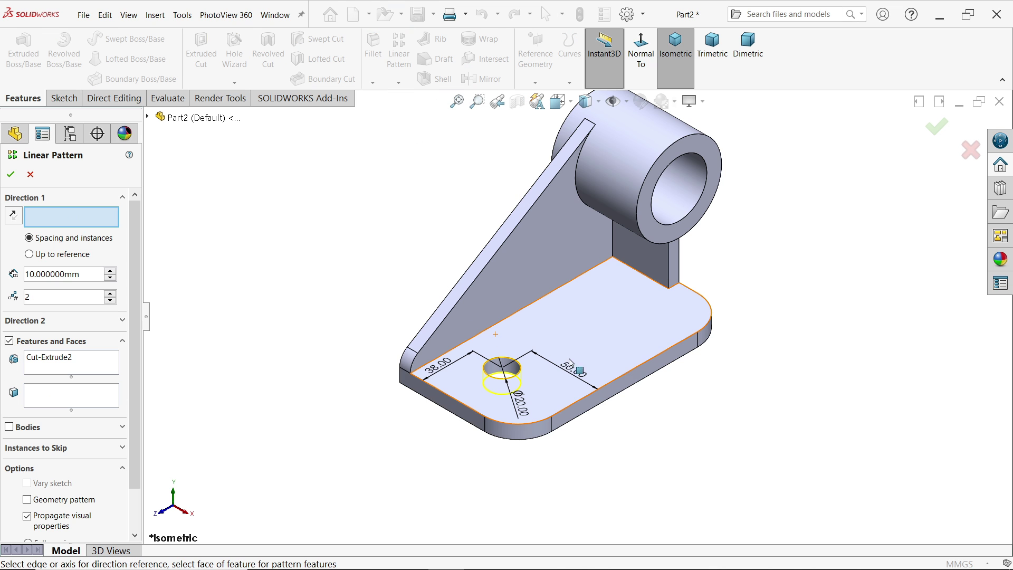
{"action": "left_click", "coordinate": [626, 373]}
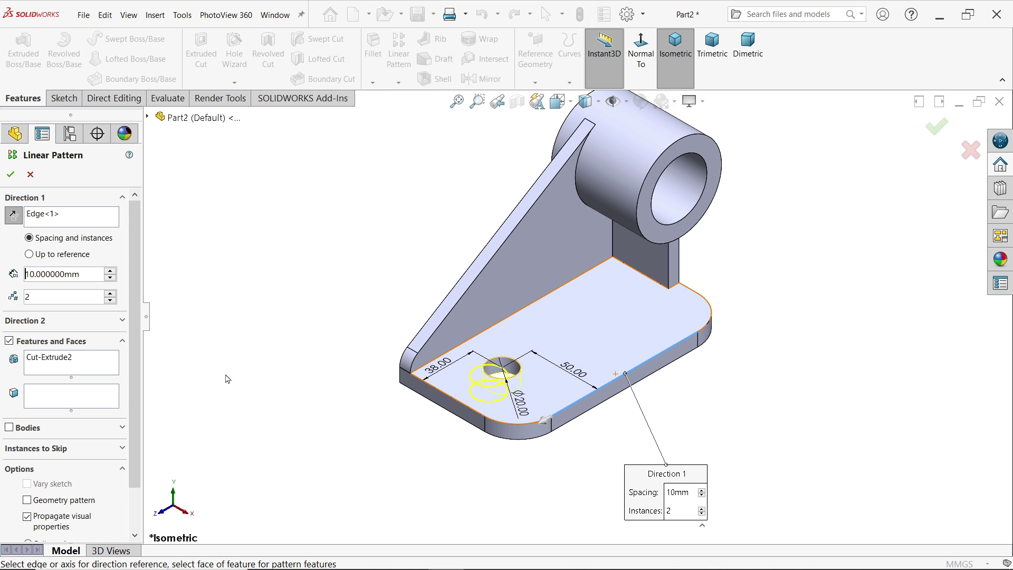
{"action": "left_click_drag", "start_coordinate": [80, 275], "coordinate": [17, 272]}
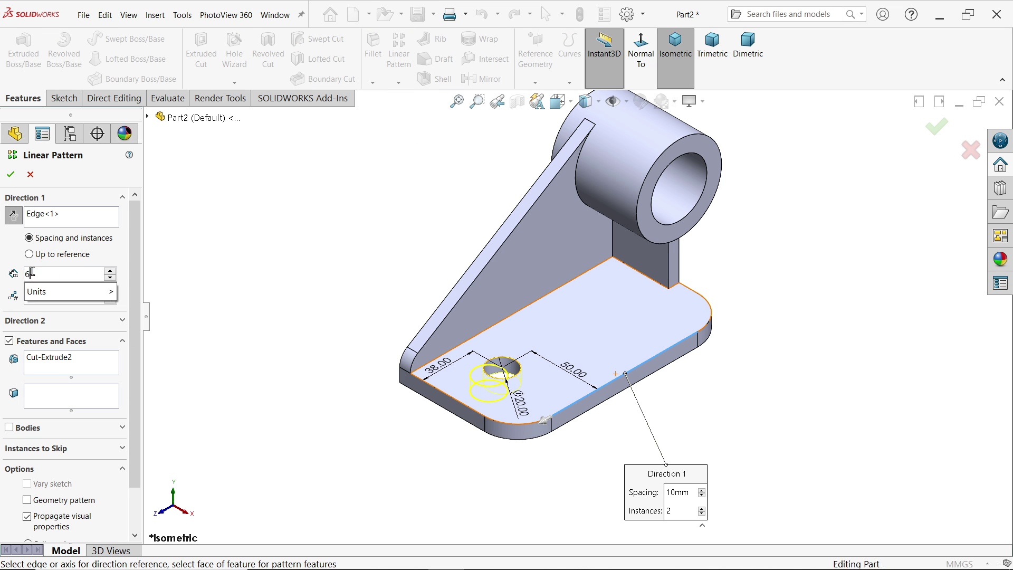
{"action": "type", "text": "64"}
{"action": "key", "text": "Return"}
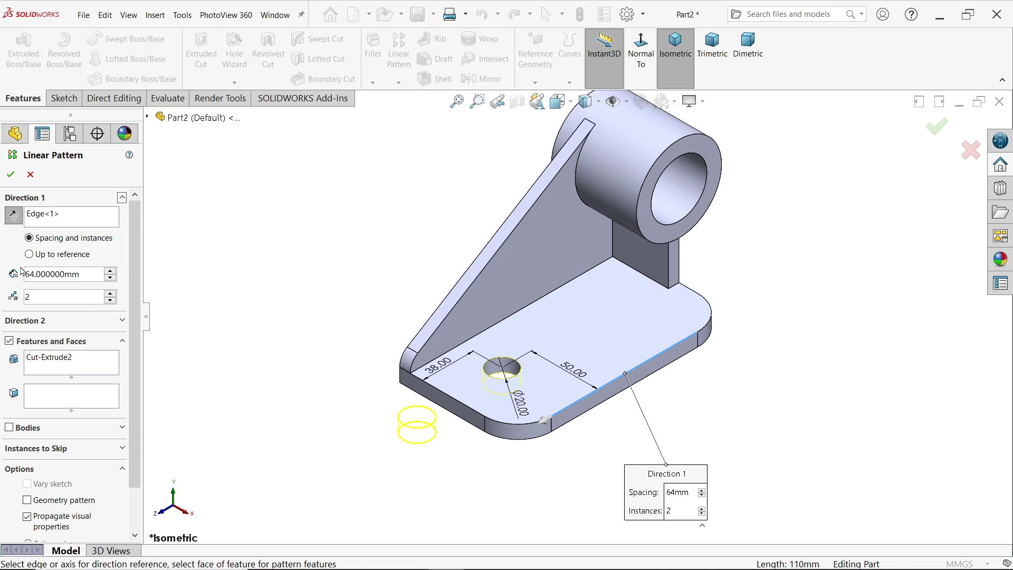
{"action": "left_click", "coordinate": [14, 216]}
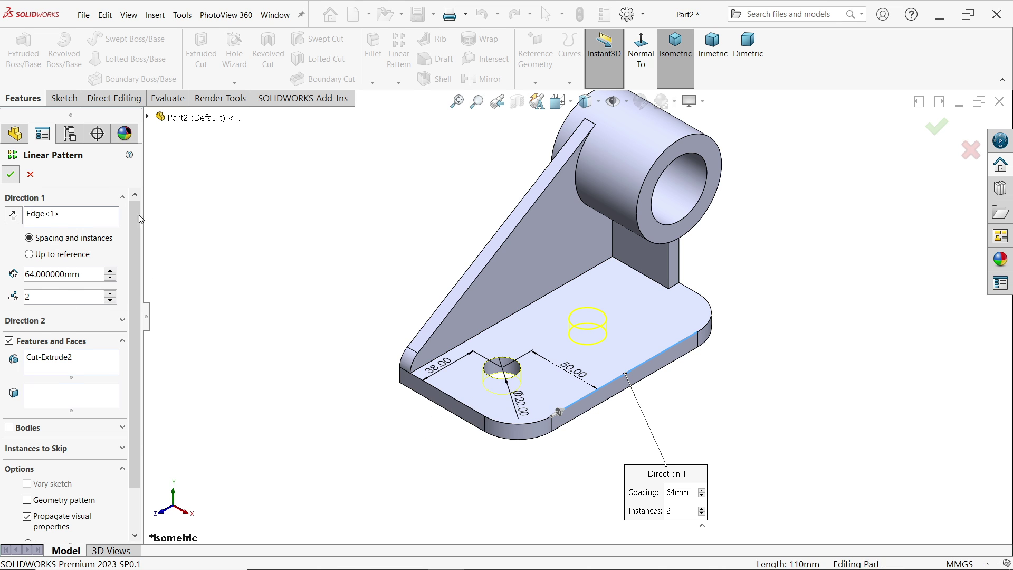
{"action": "left_click", "coordinate": [11, 175]}
Fit the whole bracket in view and turn on RealView Graphics for the display
{"action": "key", "text": "f"}
{"action": "scroll", "coordinate": [602, 292], "scroll_direction": "down", "scroll_amount": 3}
{"action": "left_click", "coordinate": [703, 102]}
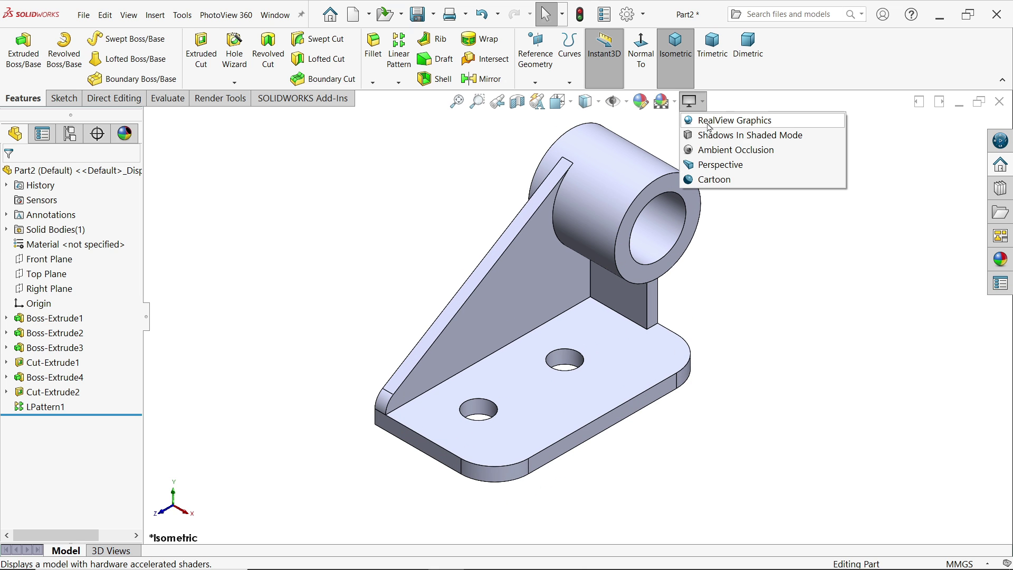
{"action": "left_click", "coordinate": [710, 126]}
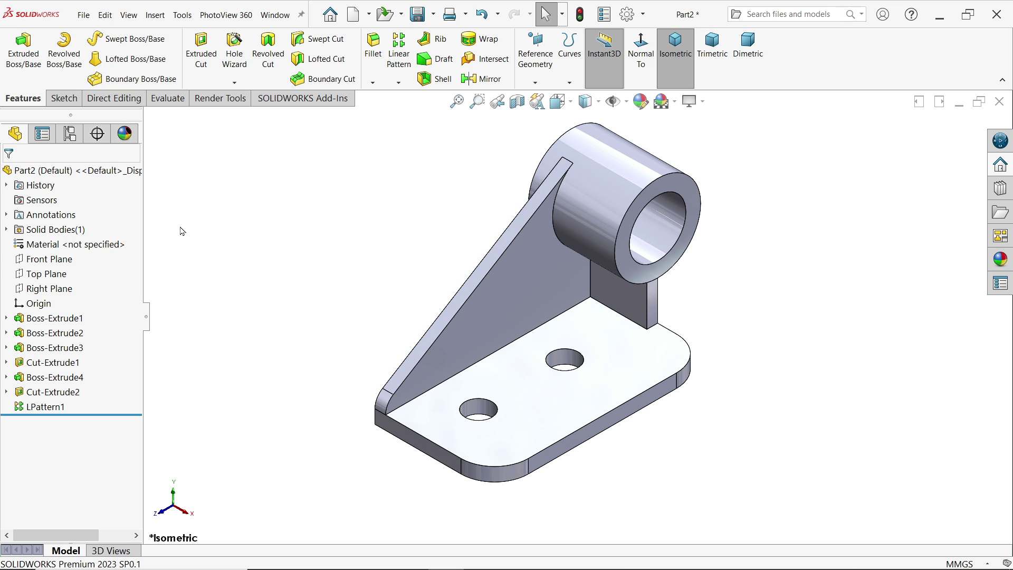
Assign Alloy Steel from the SOLIDWORKS Materials library to the bracket part
{"action": "right_click", "coordinate": [72, 248]}
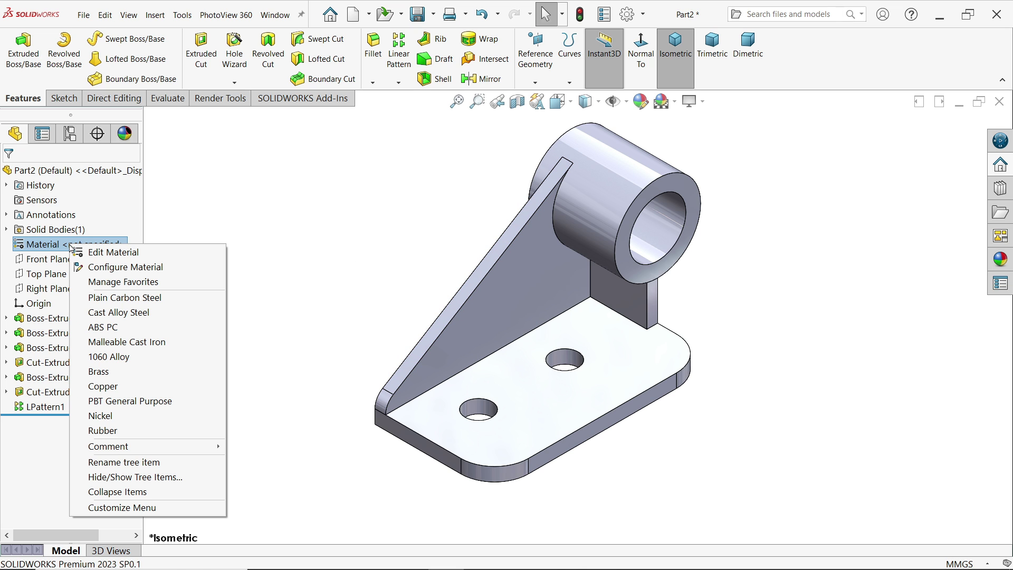
{"action": "left_click", "coordinate": [116, 253]}
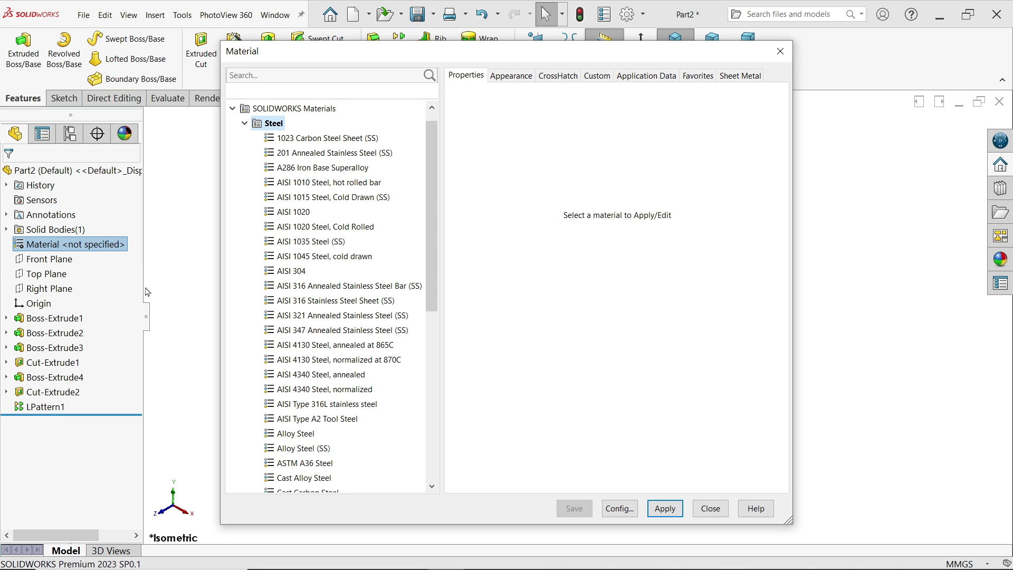
{"action": "left_click", "coordinate": [309, 435]}
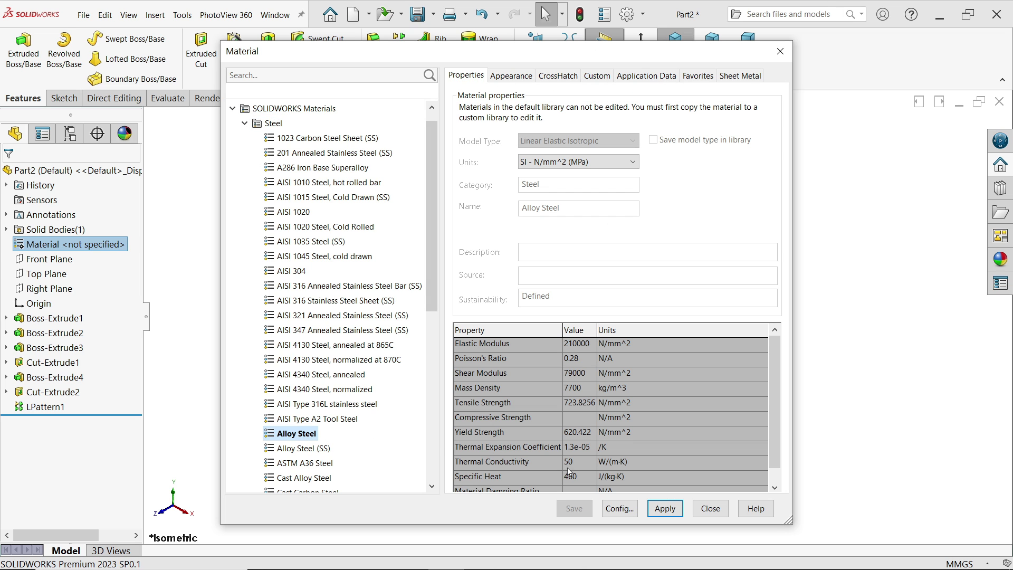
{"action": "left_click", "coordinate": [665, 509]}
{"action": "left_click", "coordinate": [710, 509]}
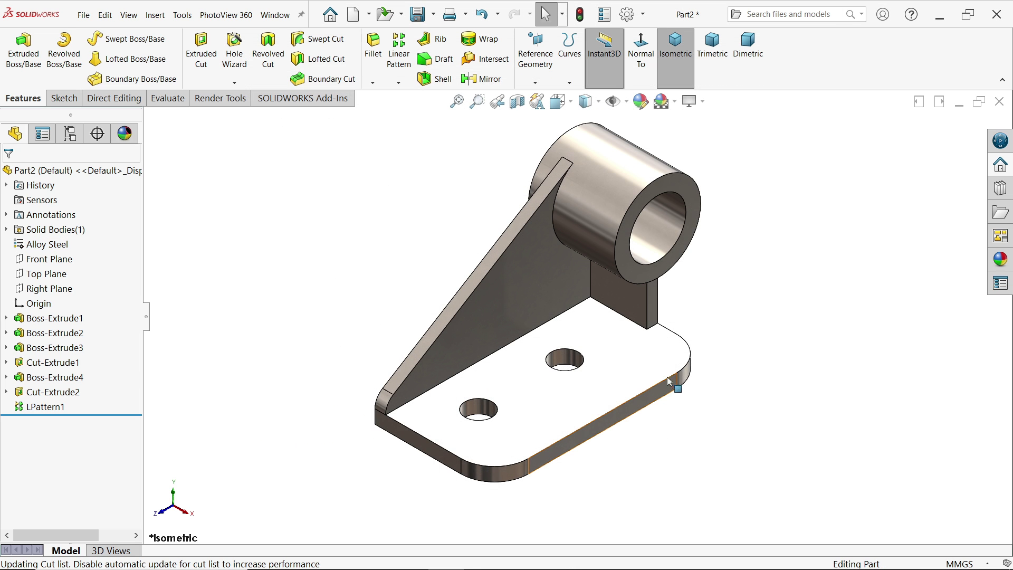
{"action": "scroll", "coordinate": [608, 288], "scroll_direction": "down", "scroll_amount": 1}
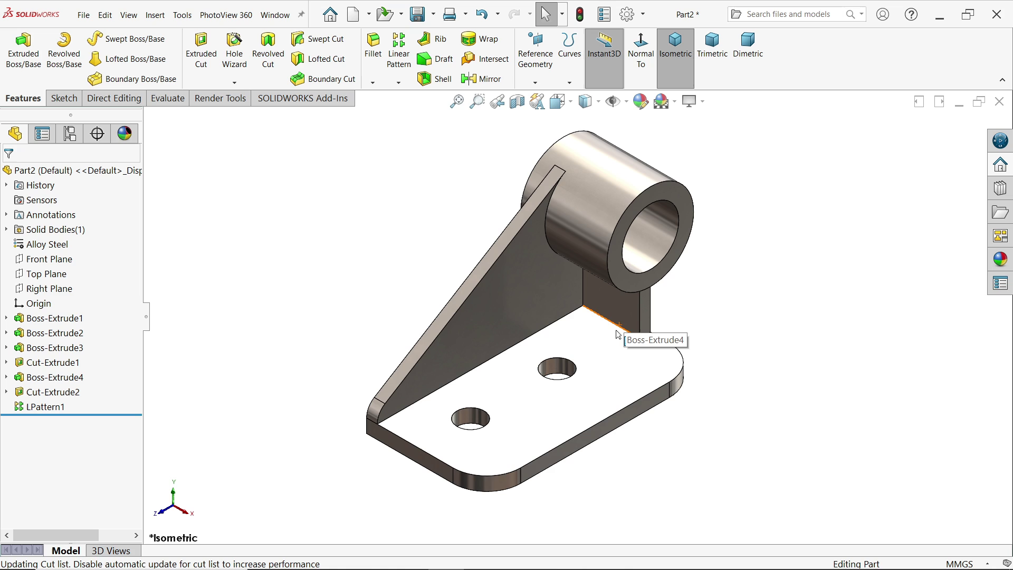
{"action": "right_click", "coordinate": [331, 100]}
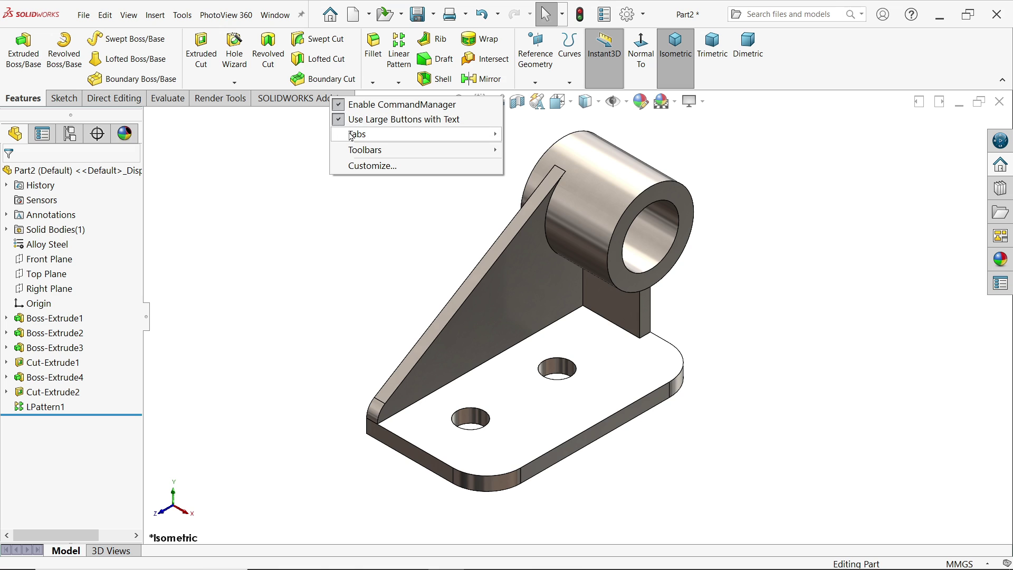
{"action": "mouse_move", "coordinate": [351, 135]}
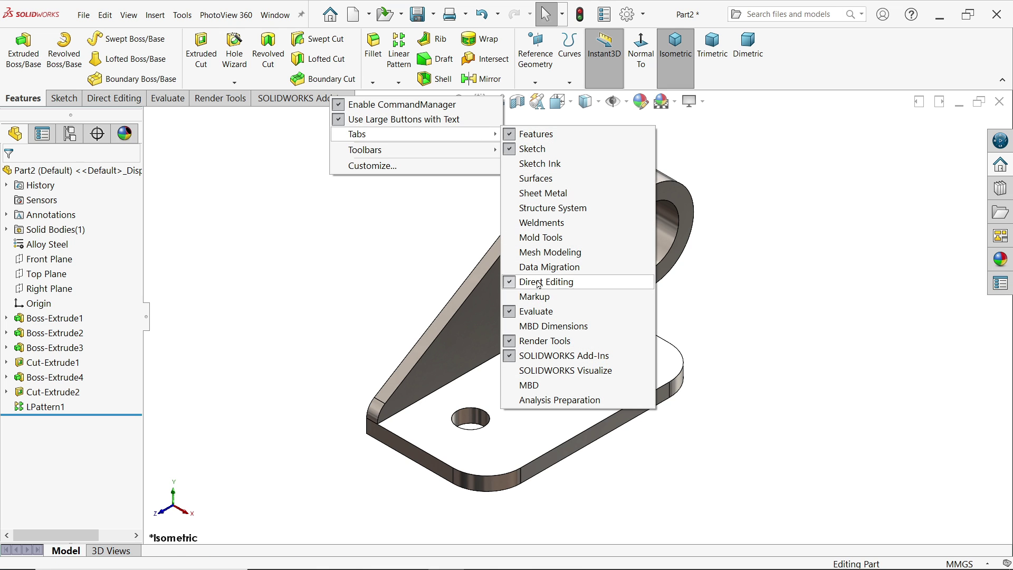
{"action": "left_click", "coordinate": [414, 227]}
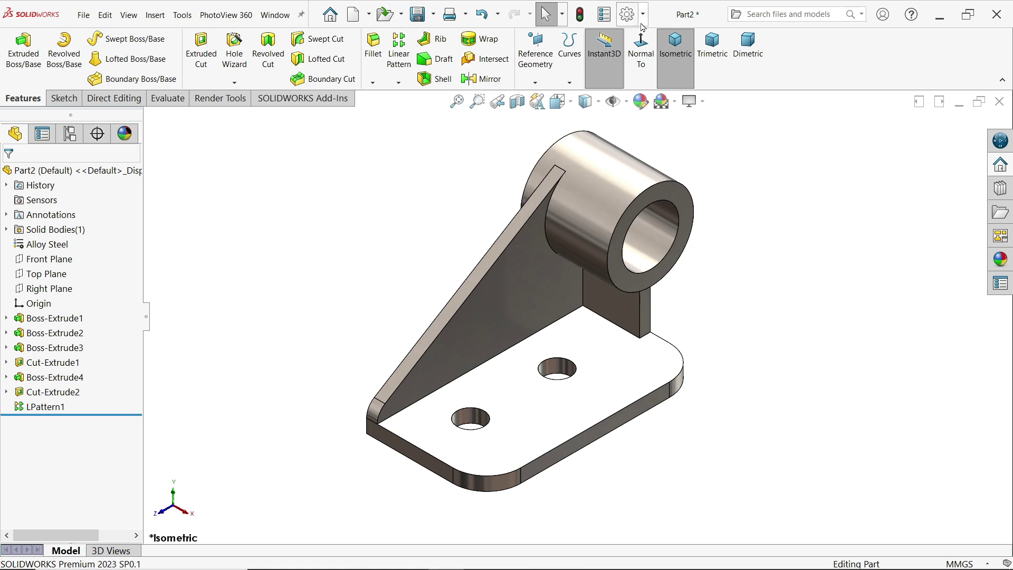
Load the SOLIDWORKS Simulation add-in and create a new Static study named Static 1
{"action": "left_click", "coordinate": [319, 100]}
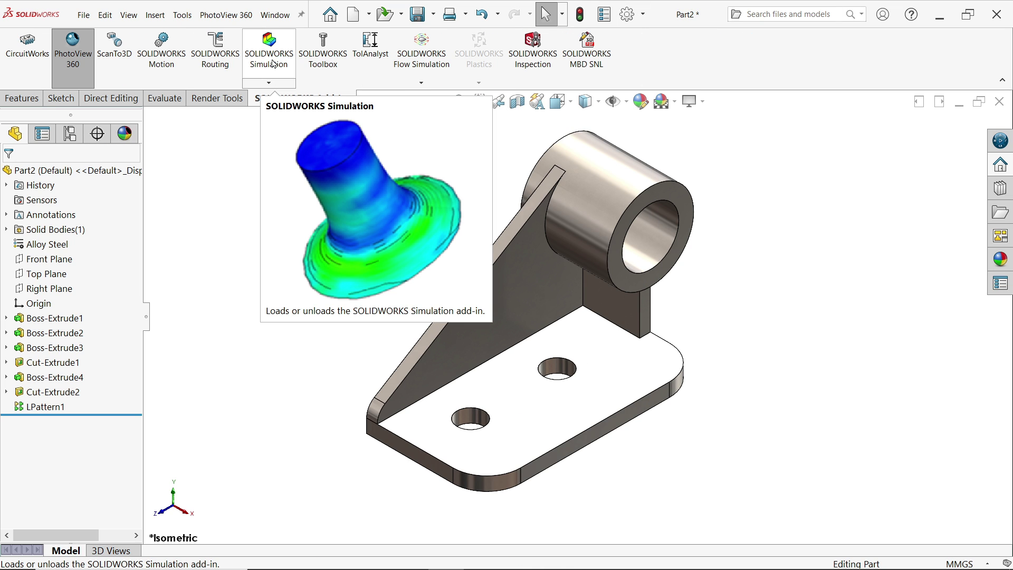
{"action": "left_click", "coordinate": [273, 63]}
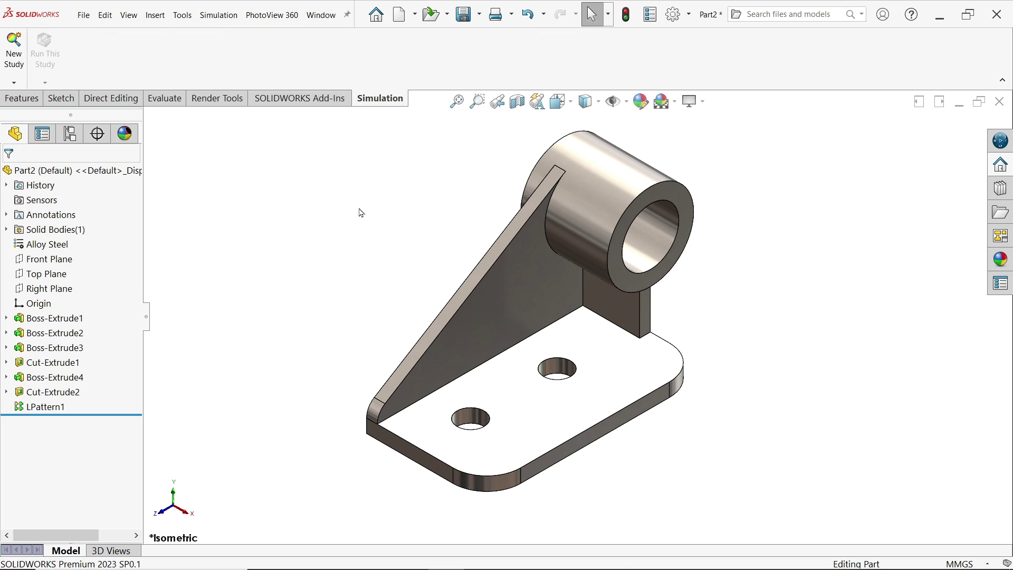
{"action": "left_click", "coordinate": [16, 66]}
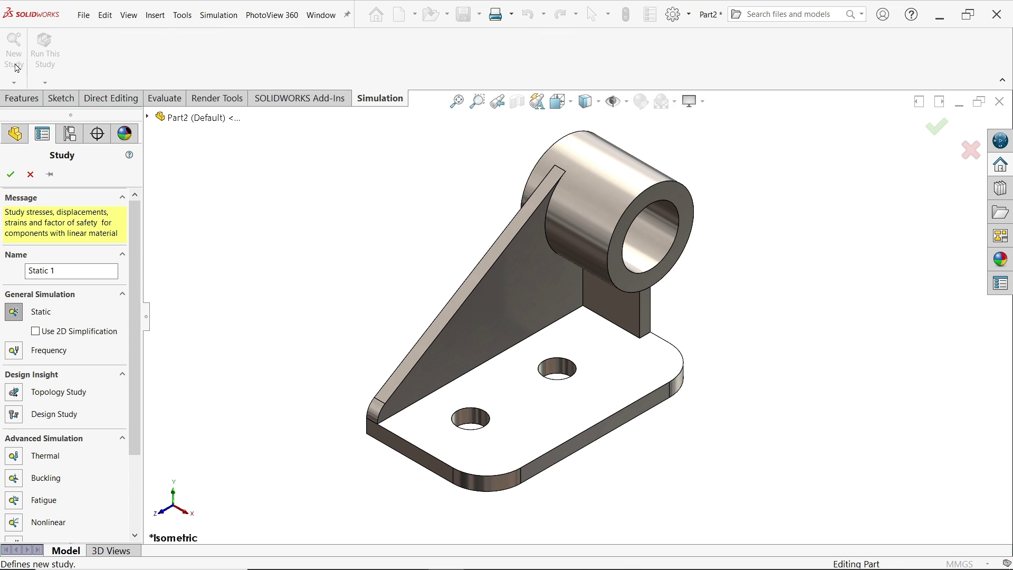
{"action": "left_click_drag", "start_coordinate": [70, 271], "coordinate": [5, 267]}
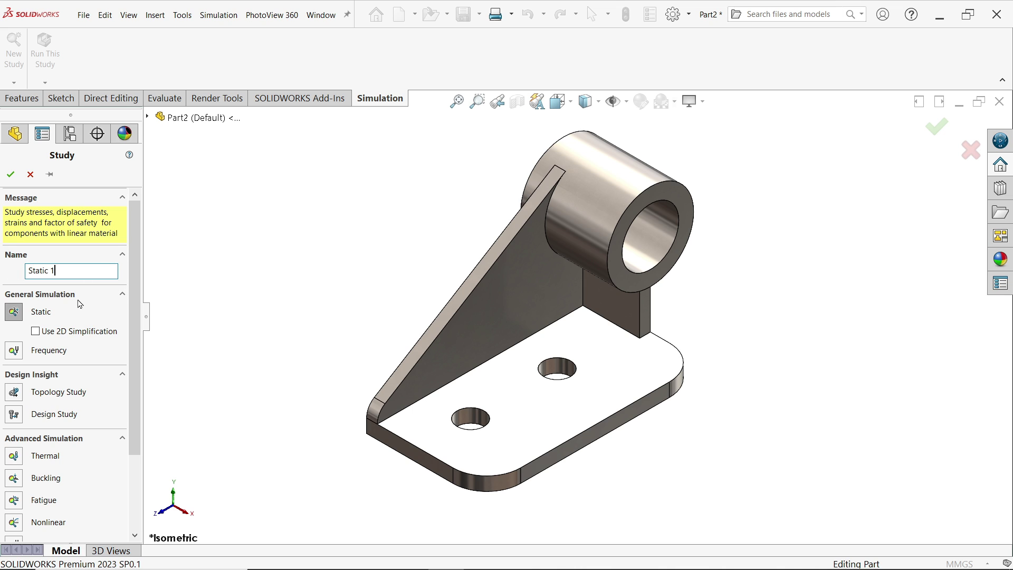
{"action": "left_click", "coordinate": [15, 313]}
{"action": "left_click", "coordinate": [11, 175]}
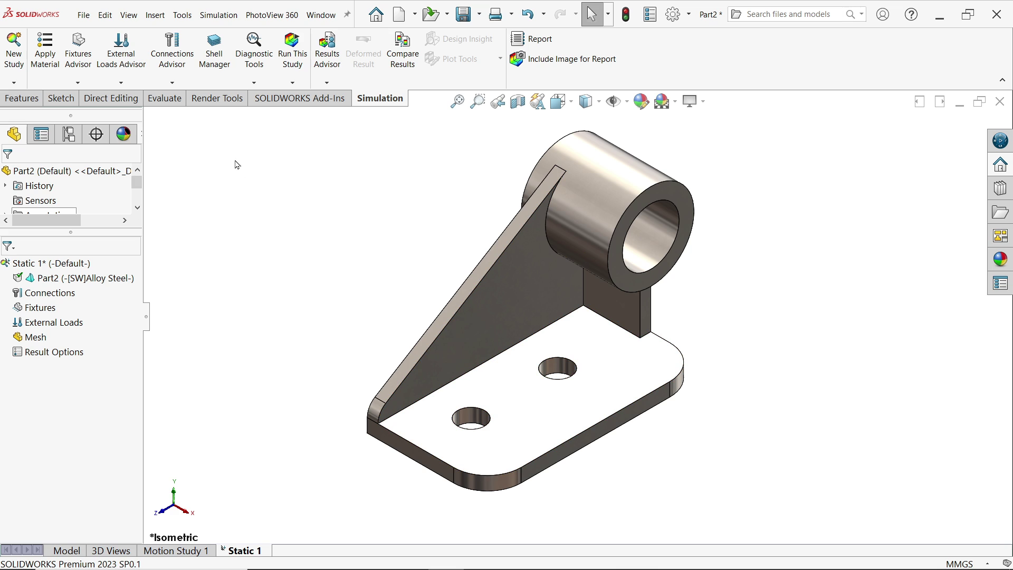
Start a Fixed Geometry fixture on the cylindrical inner faces of the base plate's two mounting holes
{"action": "left_click", "coordinate": [79, 83]}
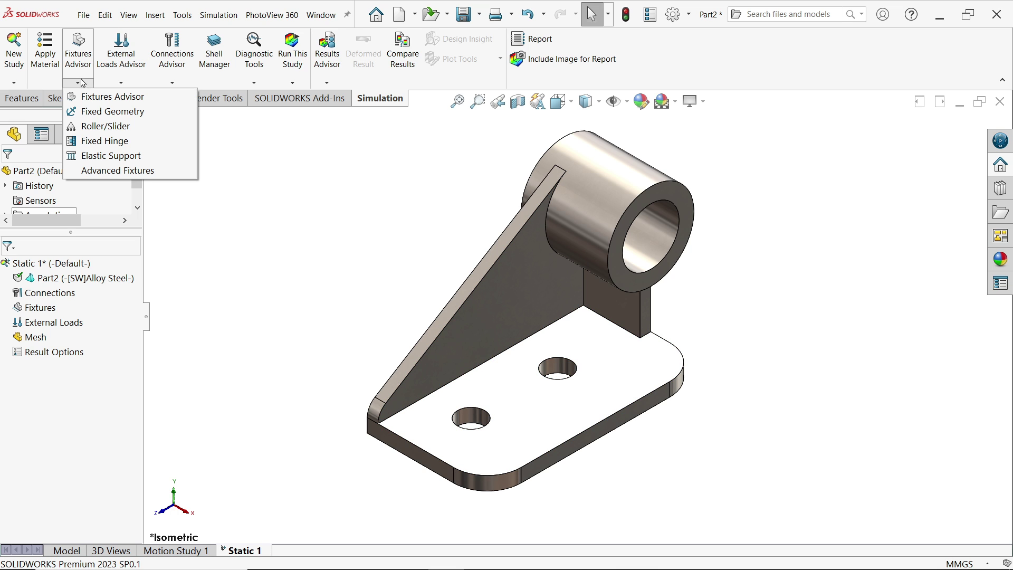
{"action": "right_click", "coordinate": [41, 309]}
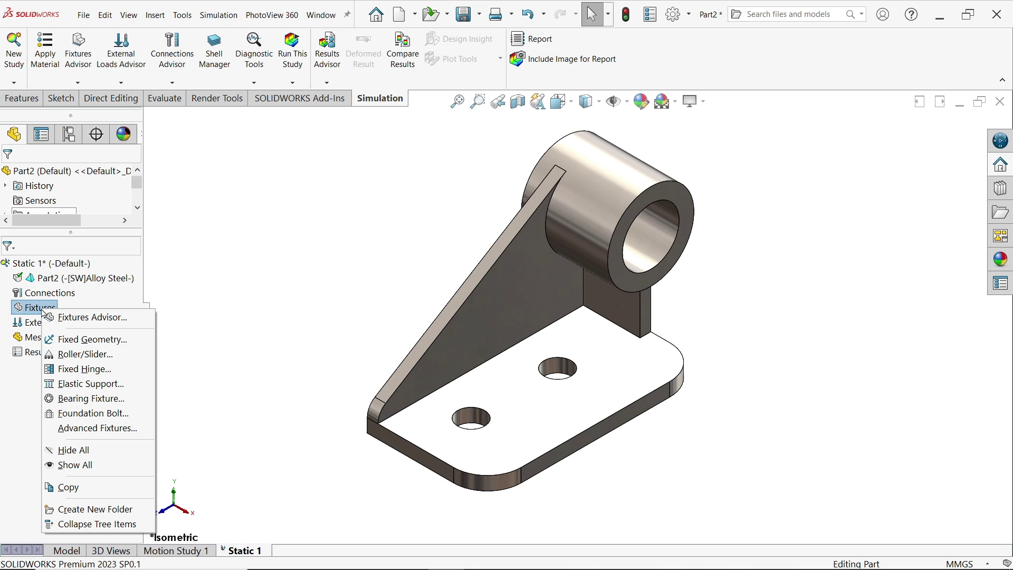
{"action": "left_click", "coordinate": [98, 344]}
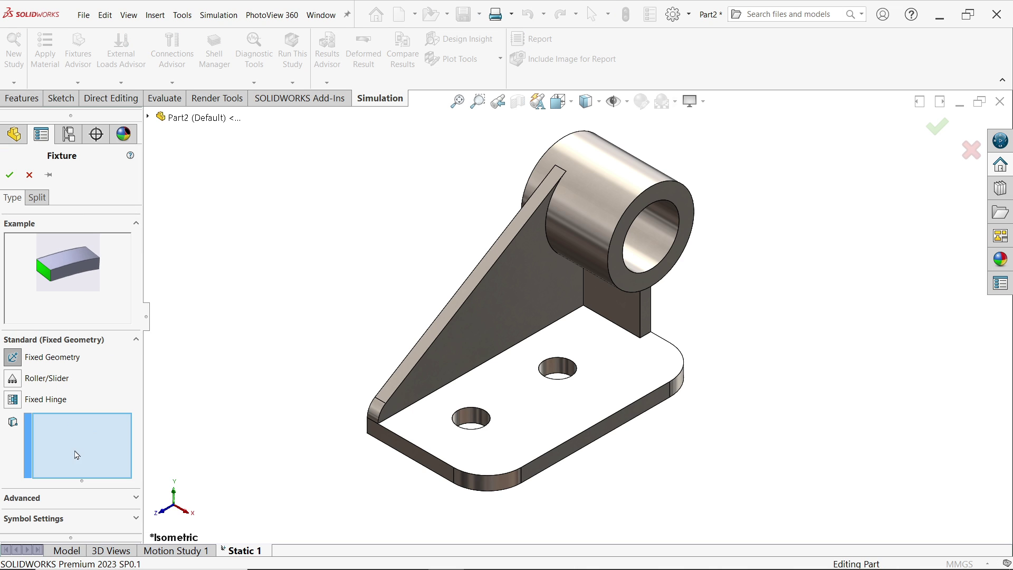
{"action": "left_click", "coordinate": [469, 416]}
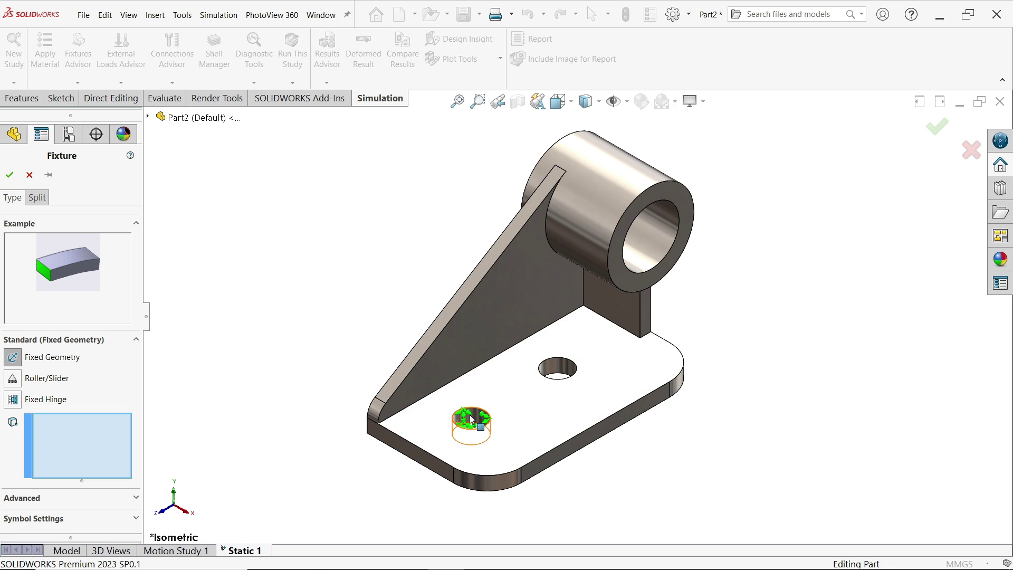
{"action": "left_click", "coordinate": [561, 371]}
{"action": "scroll", "coordinate": [522, 385], "scroll_direction": "down", "scroll_amount": 3}
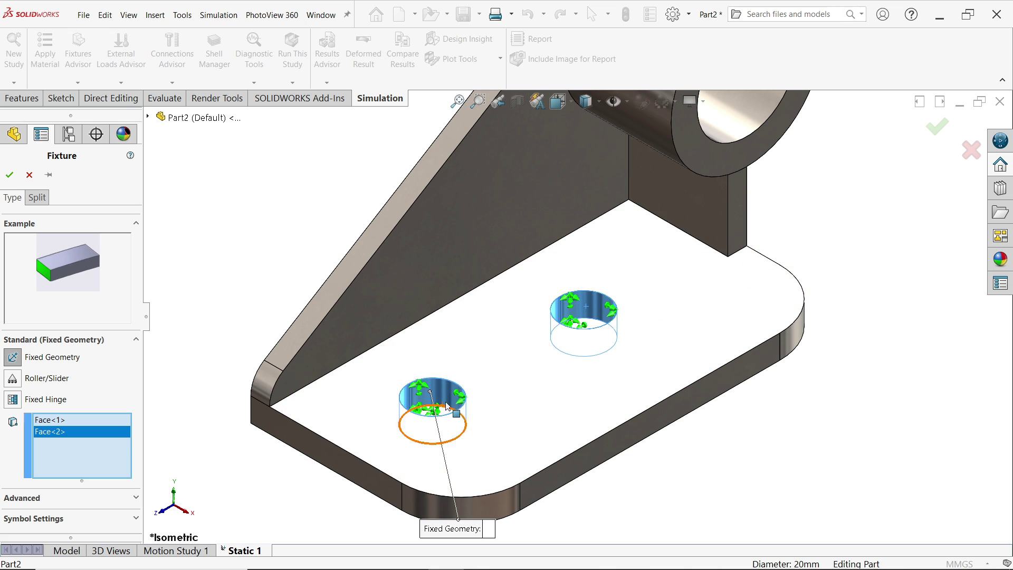
Change the color of the Fixed Geometry fixture symbols to red
{"action": "left_click", "coordinate": [34, 522]}
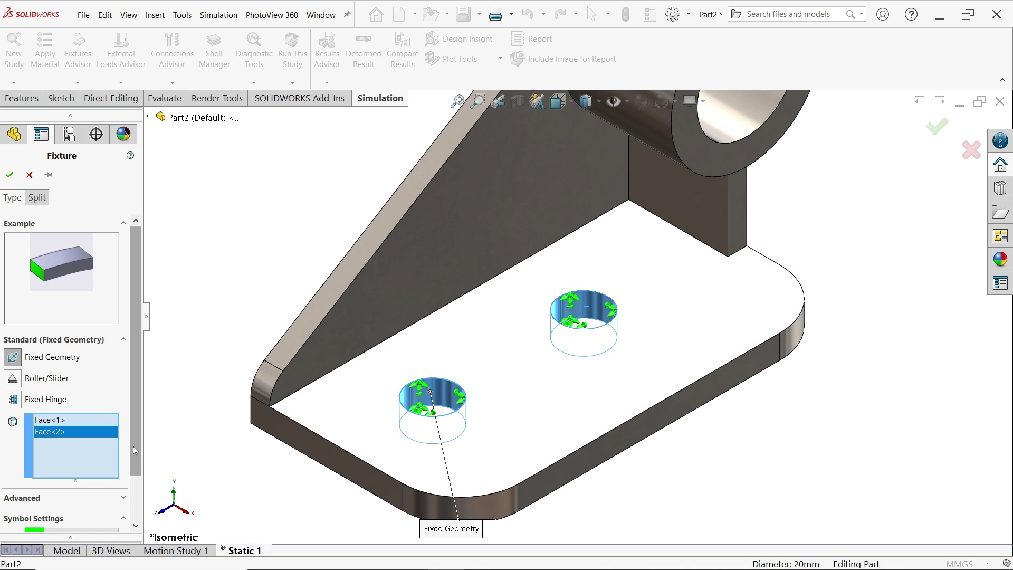
{"action": "scroll", "coordinate": [141, 468], "scroll_direction": "down", "scroll_amount": 2}
{"action": "left_click", "coordinate": [85, 480]}
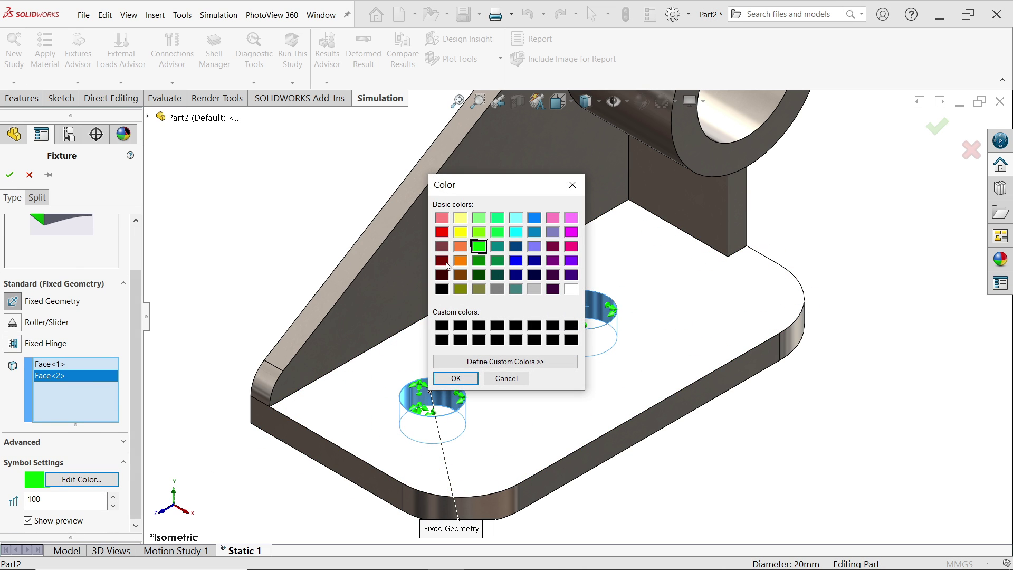
{"action": "left_click", "coordinate": [443, 233]}
{"action": "left_click", "coordinate": [455, 379]}
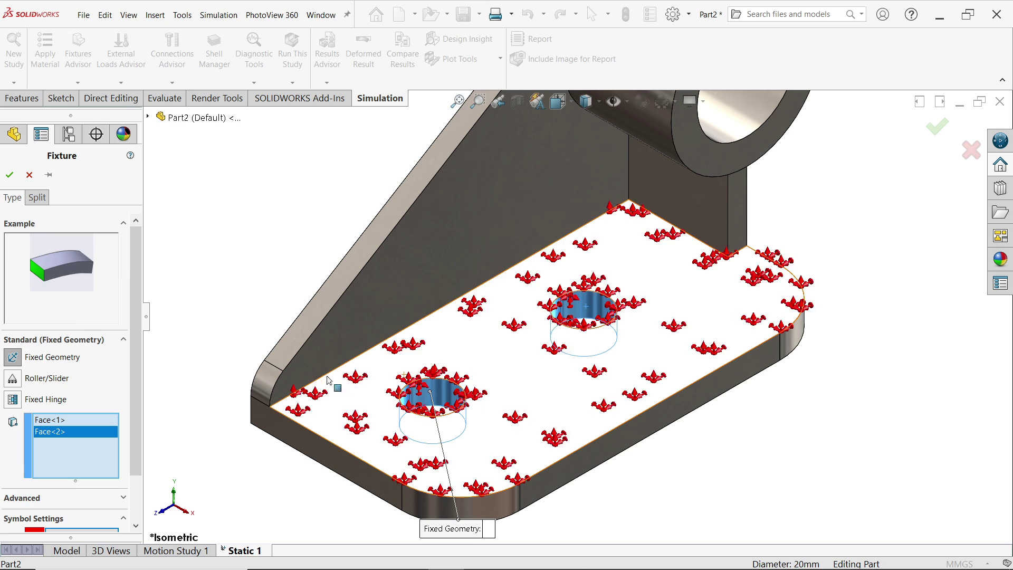
Set the fixture symbol size to 200, toggle the symbol preview and return the symbol color to green
{"action": "scroll", "coordinate": [135, 474], "scroll_direction": "down", "scroll_amount": 2}
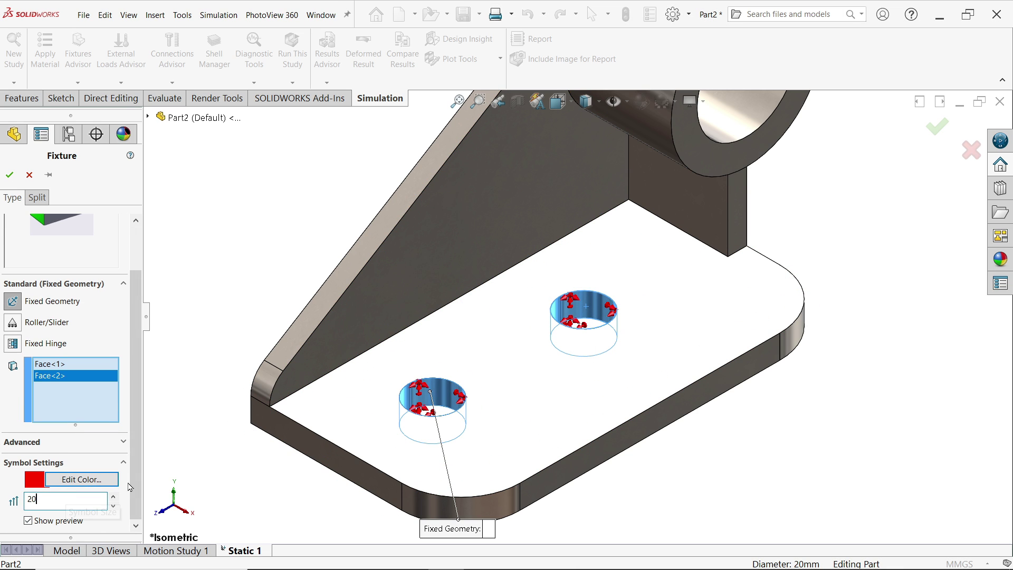
{"action": "left_click", "coordinate": [35, 521]}
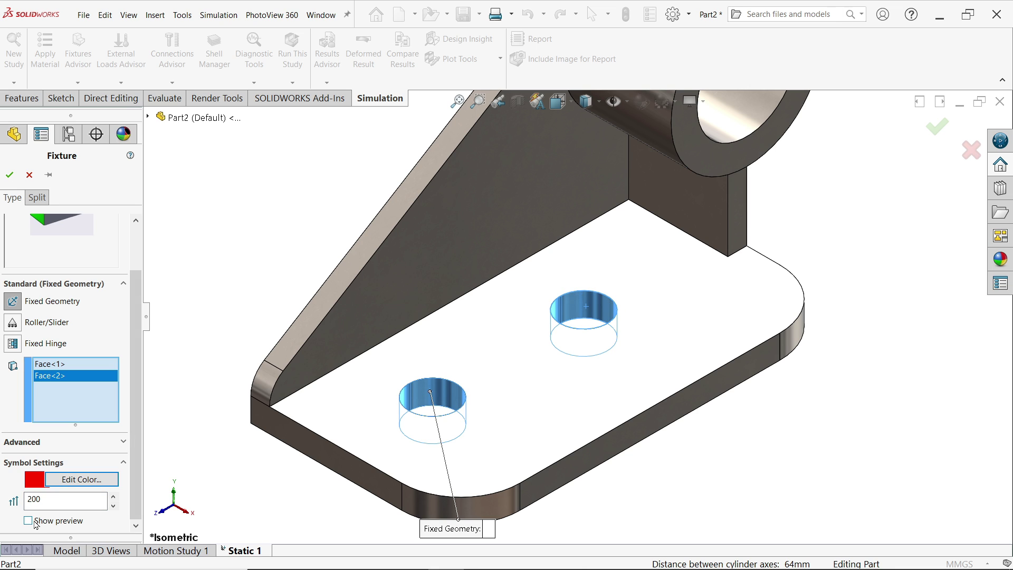
{"action": "left_click", "coordinate": [81, 479]}
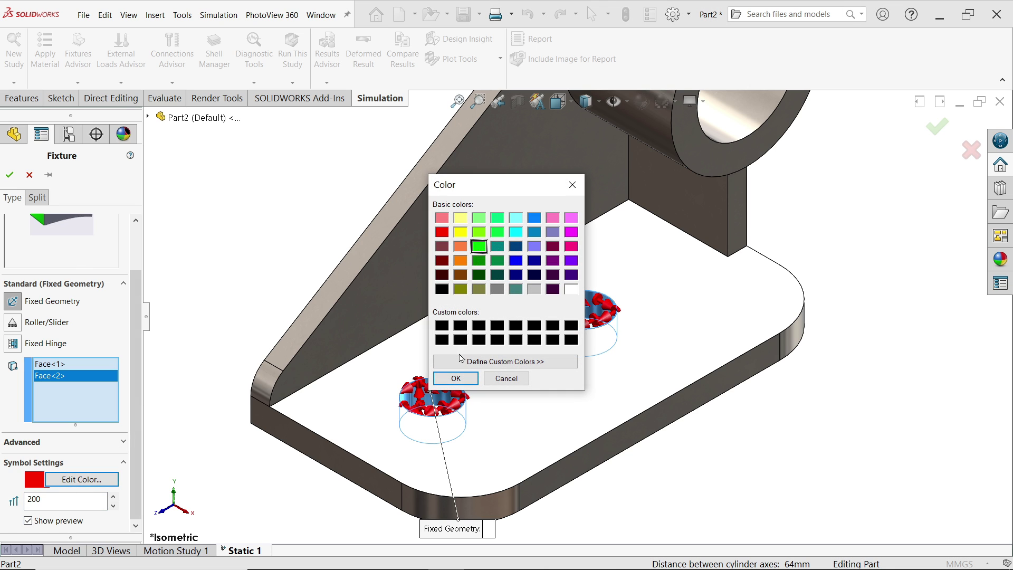
{"action": "left_click", "coordinate": [444, 385]}
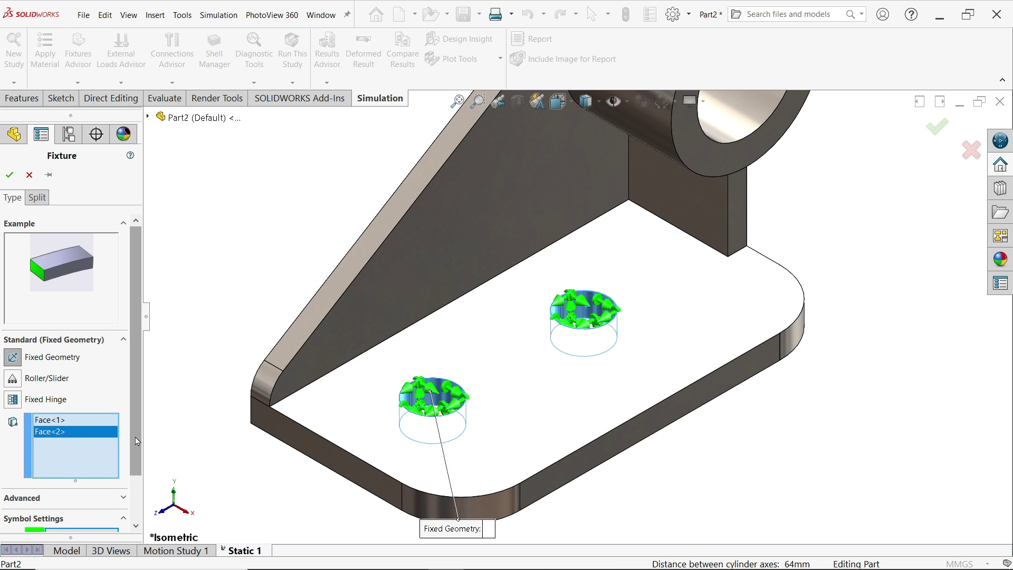
Set the fixture symbol size to 150 and complete the Fixed Geometry fixture
{"action": "double_click", "coordinate": [34, 499]}
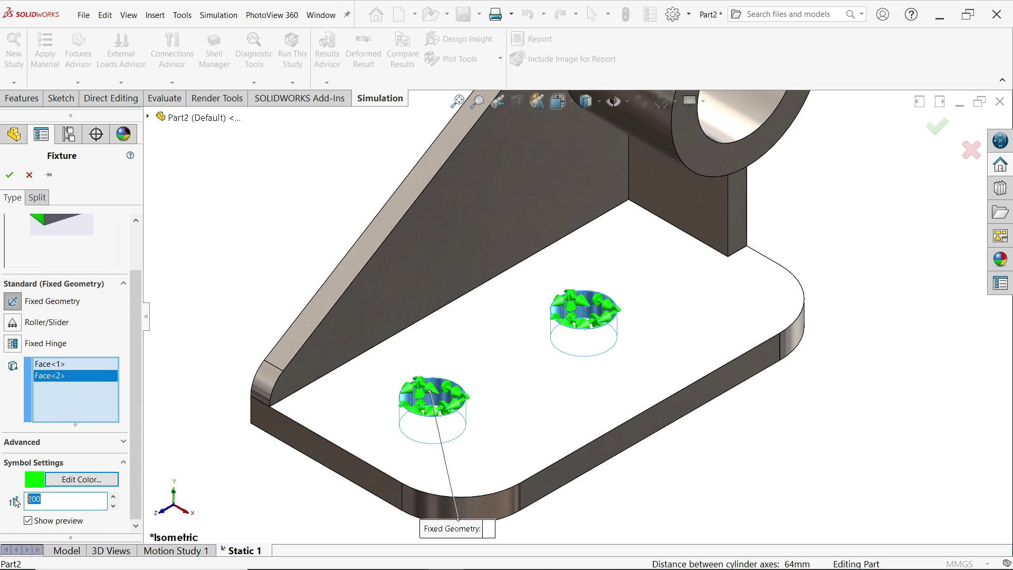
{"action": "type", "text": "150"}
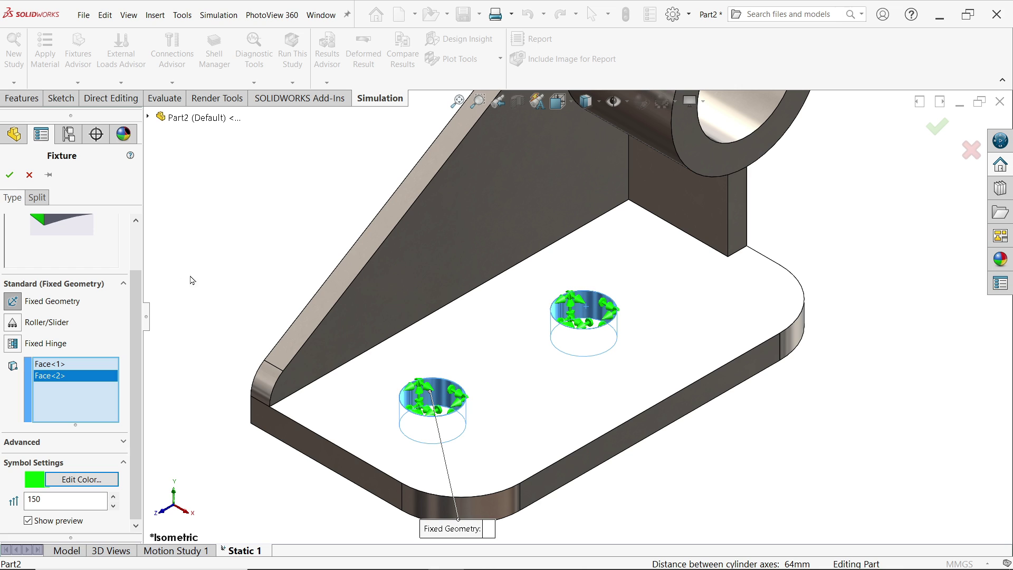
{"action": "left_click", "coordinate": [10, 175]}
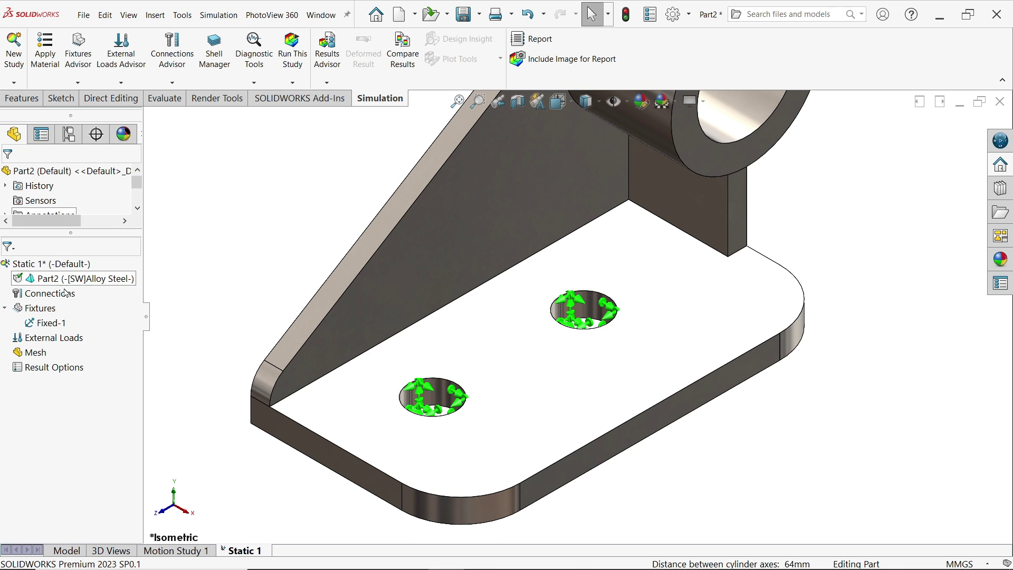
{"action": "left_click", "coordinate": [47, 325]}
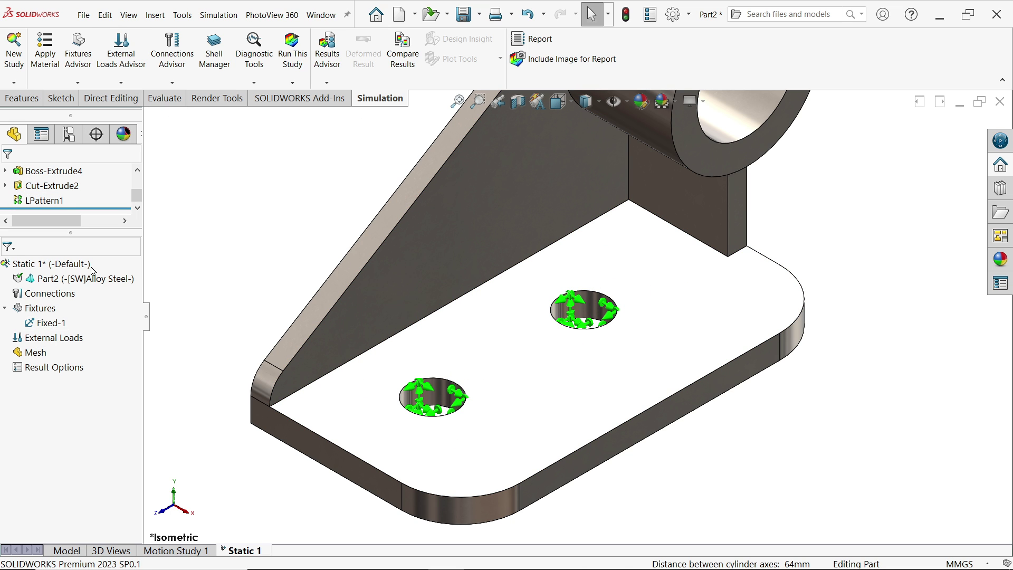
{"action": "right_click", "coordinate": [59, 344]}
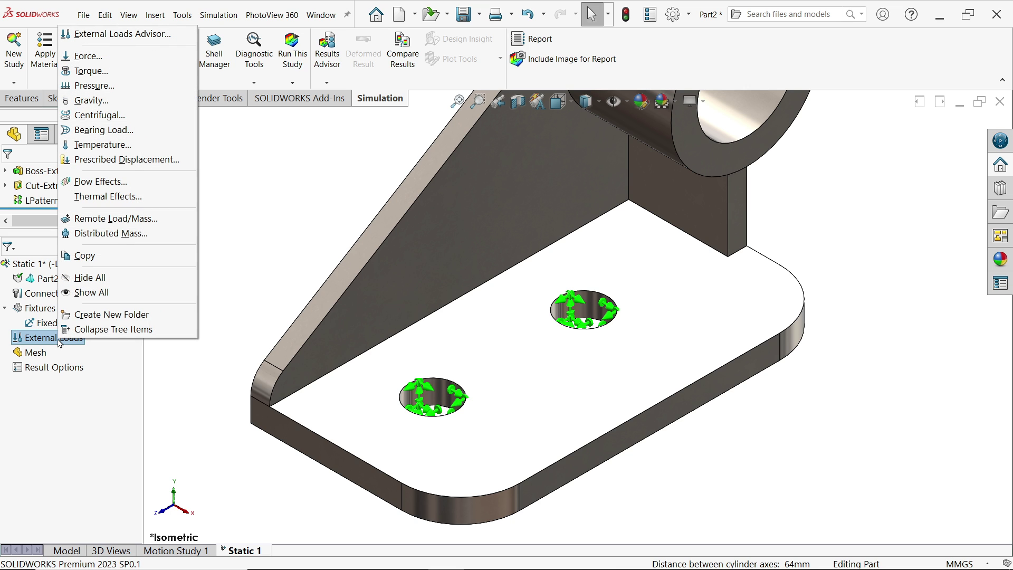
{"action": "left_click", "coordinate": [239, 167]}
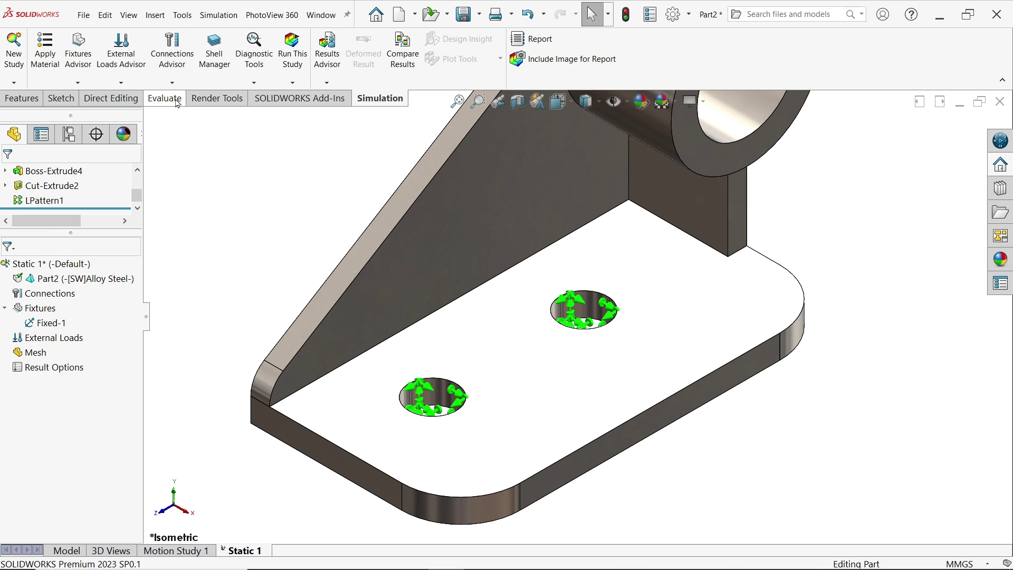
Start a Pressure load acting normal to the ring-shaped front end face of the bracket's cylindrical boss
{"action": "left_click", "coordinate": [132, 83]}
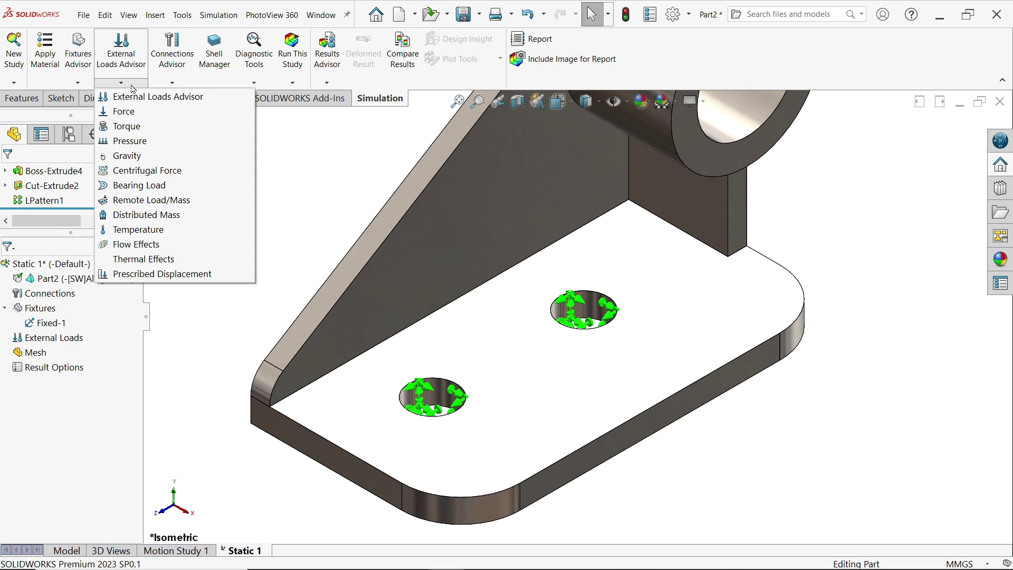
{"action": "left_click", "coordinate": [132, 141]}
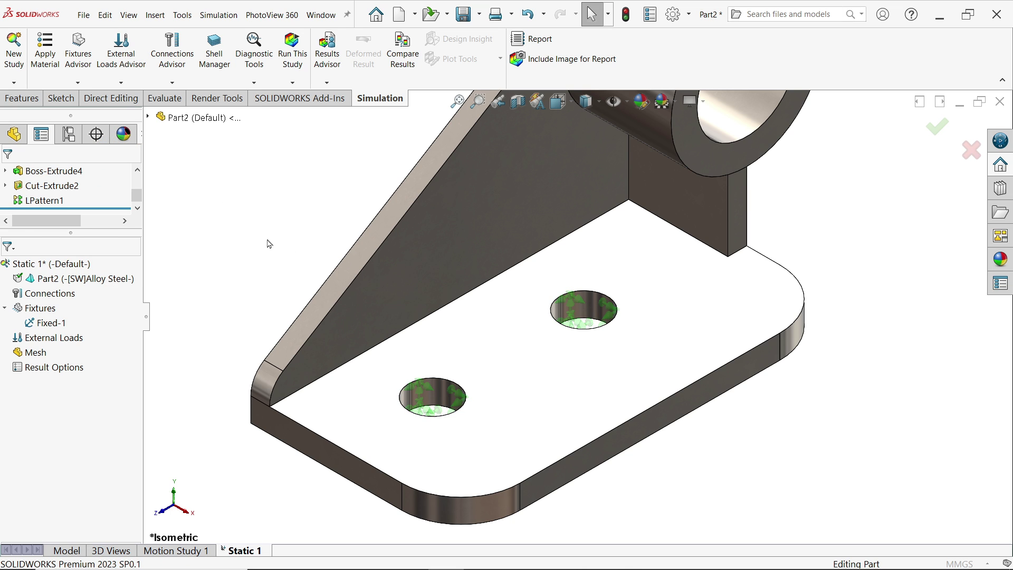
{"action": "key", "text": "f"}
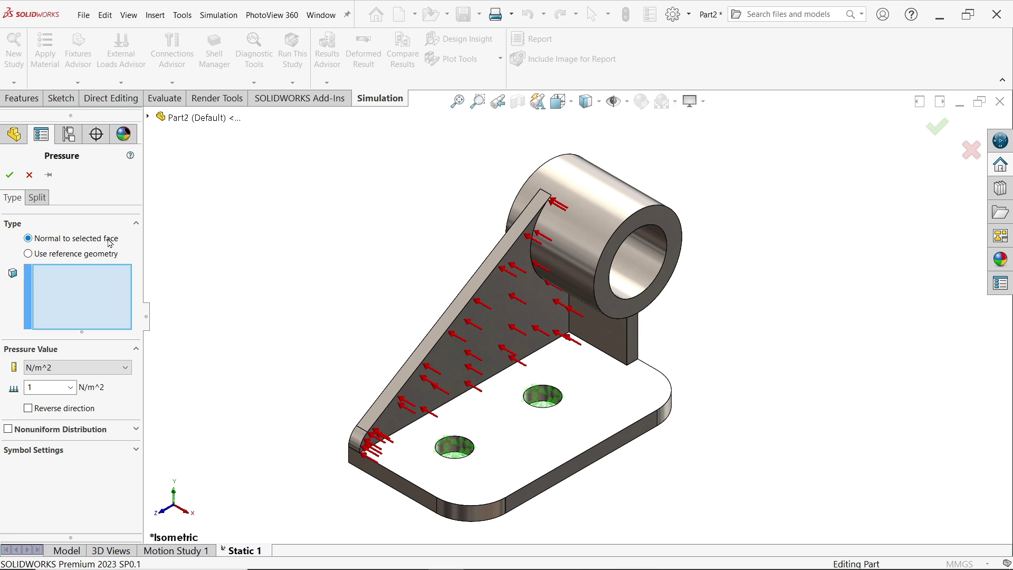
{"action": "left_click", "coordinate": [634, 306]}
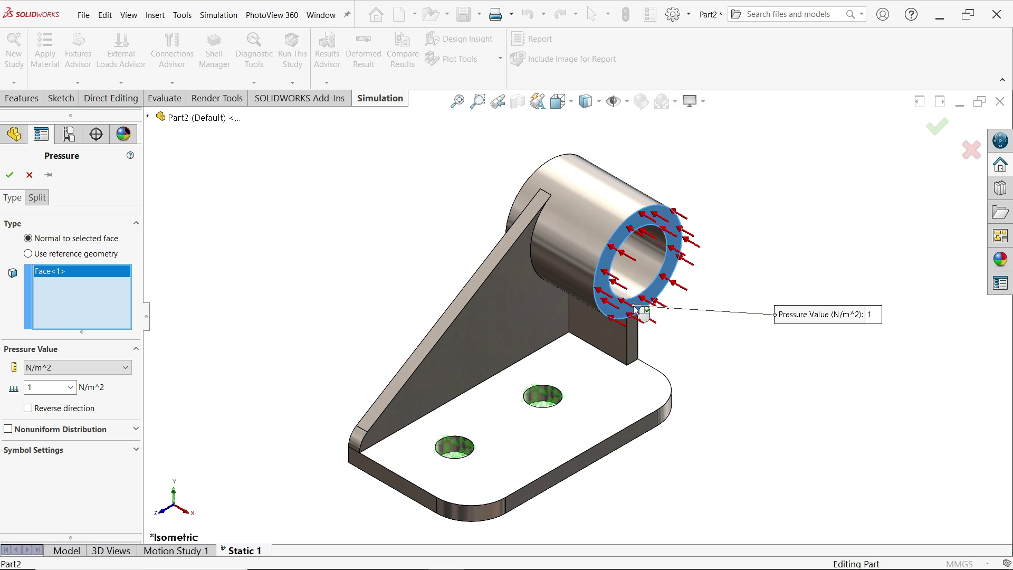
Set the pressure to 1000 psi, show the symbol settings and complete the Pressure load
{"action": "left_click", "coordinate": [31, 387]}
{"action": "type", "text": "1000"}
{"action": "left_click", "coordinate": [123, 368]}
{"action": "left_click", "coordinate": [47, 390]}
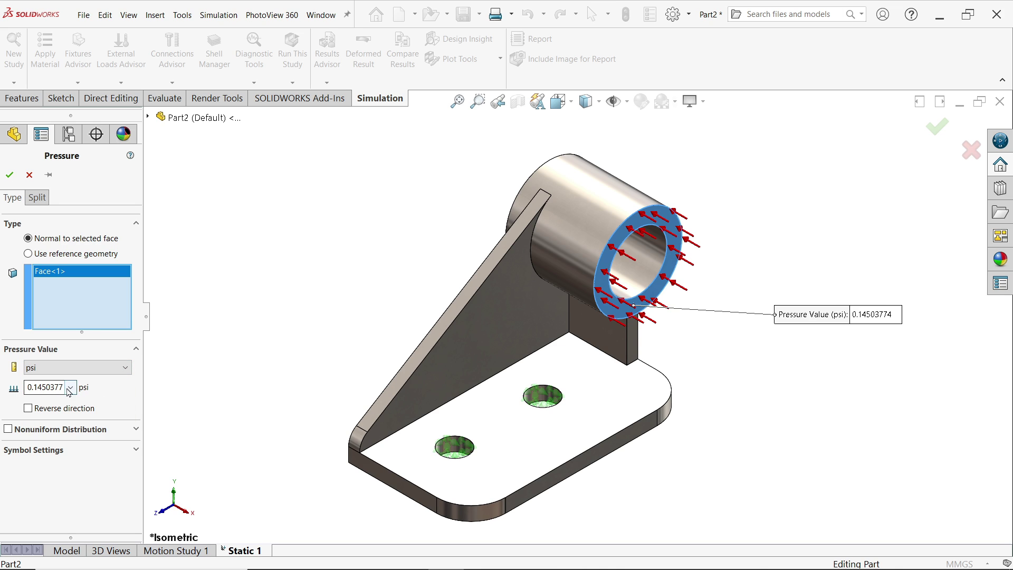
{"action": "double_click", "coordinate": [69, 388]}
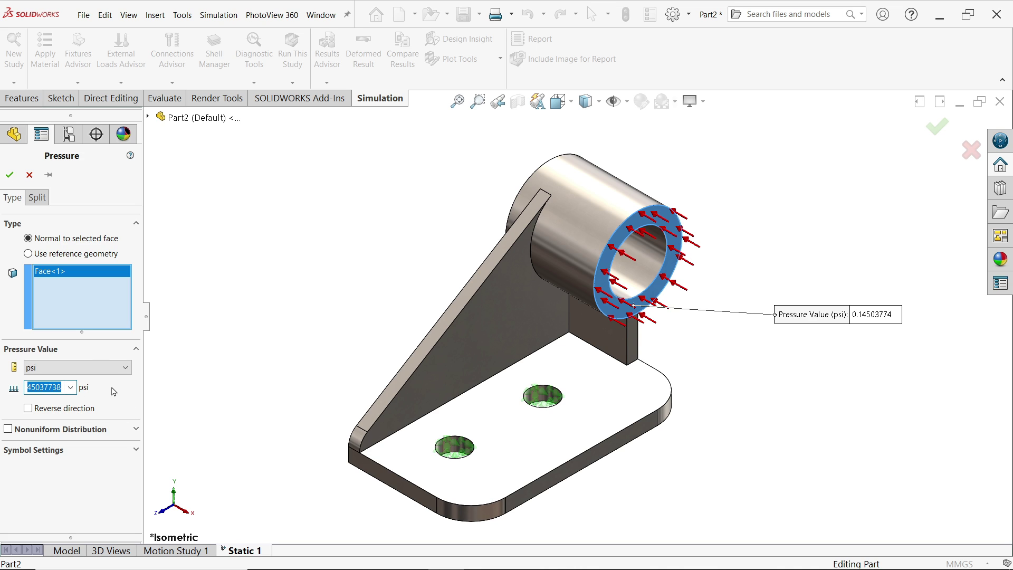
{"action": "type", "text": "1000"}
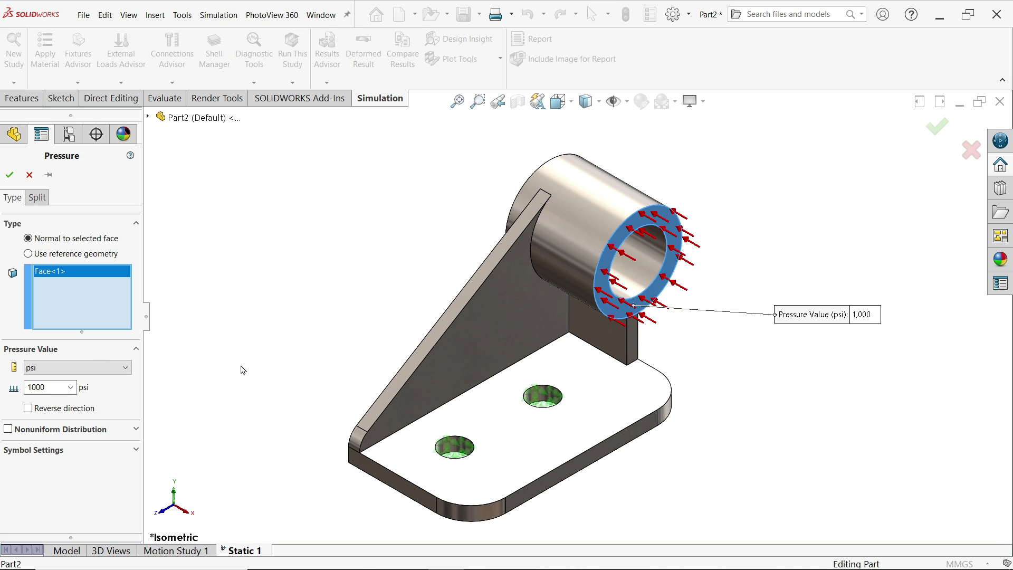
{"action": "left_click", "coordinate": [41, 412]}
{"action": "left_click", "coordinate": [64, 452]}
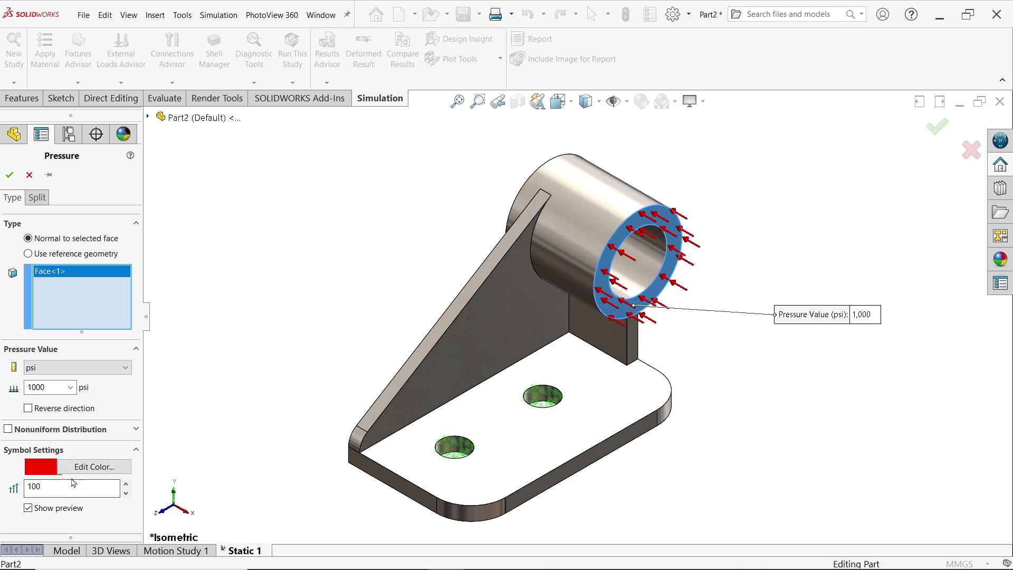
{"action": "left_click", "coordinate": [10, 175]}
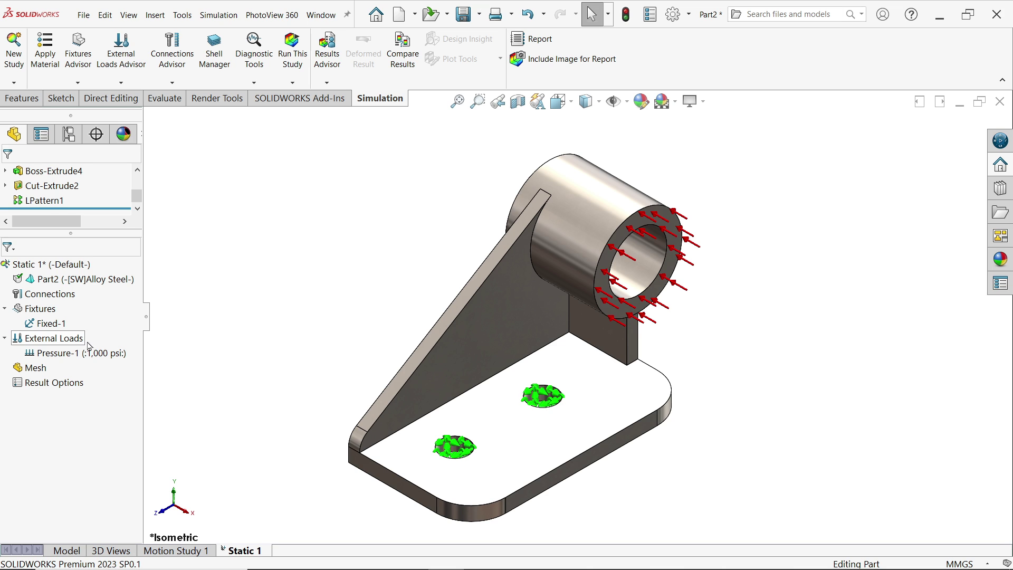
Create the study's mesh with mesh parameters enabled, using the blended curvature-based mesher and the default density
{"action": "right_click", "coordinate": [37, 372]}
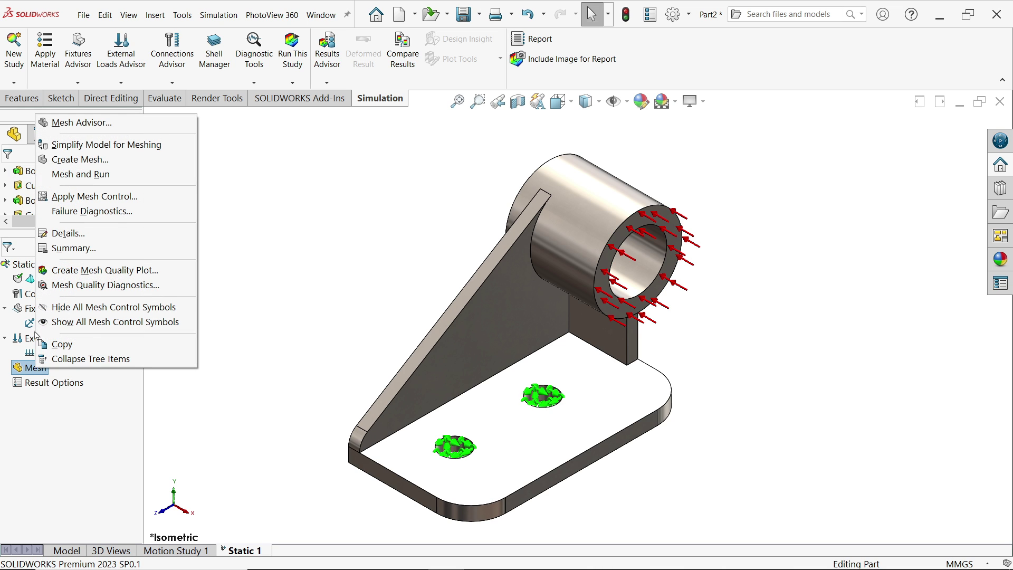
{"action": "left_click", "coordinate": [262, 186]}
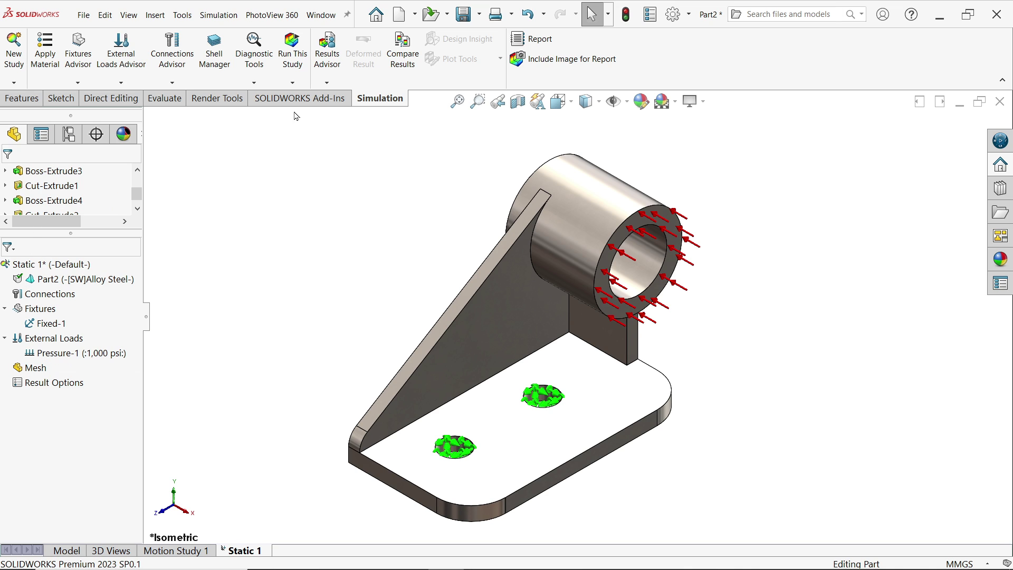
{"action": "left_click", "coordinate": [293, 84]}
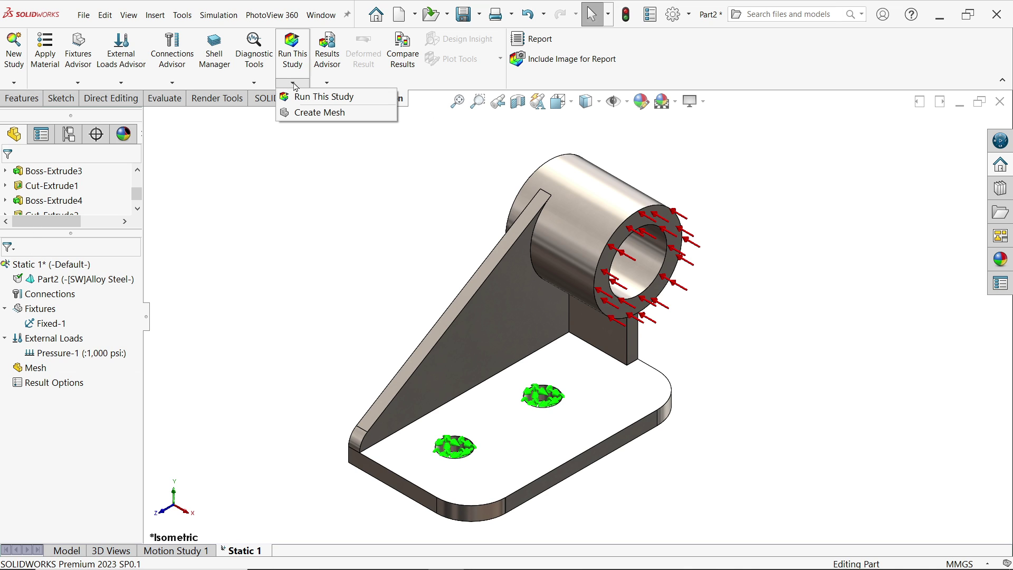
{"action": "left_click", "coordinate": [318, 117]}
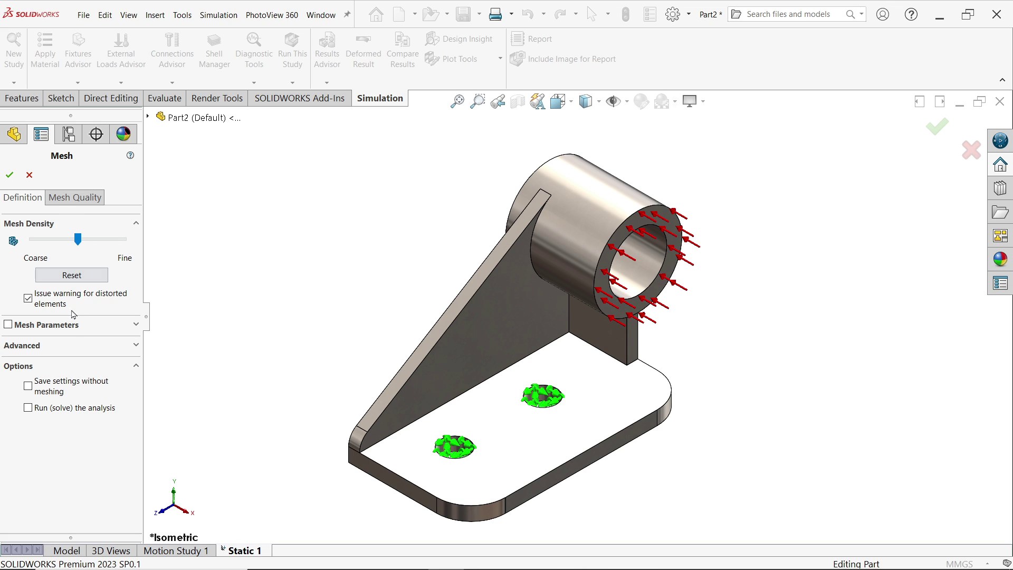
{"action": "left_click", "coordinate": [132, 347]}
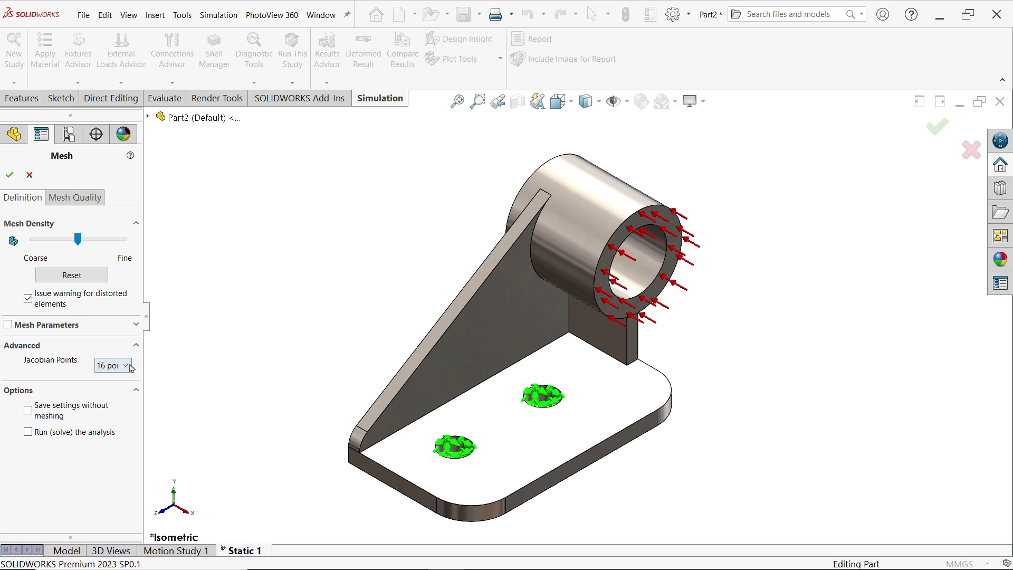
{"action": "left_click", "coordinate": [134, 348]}
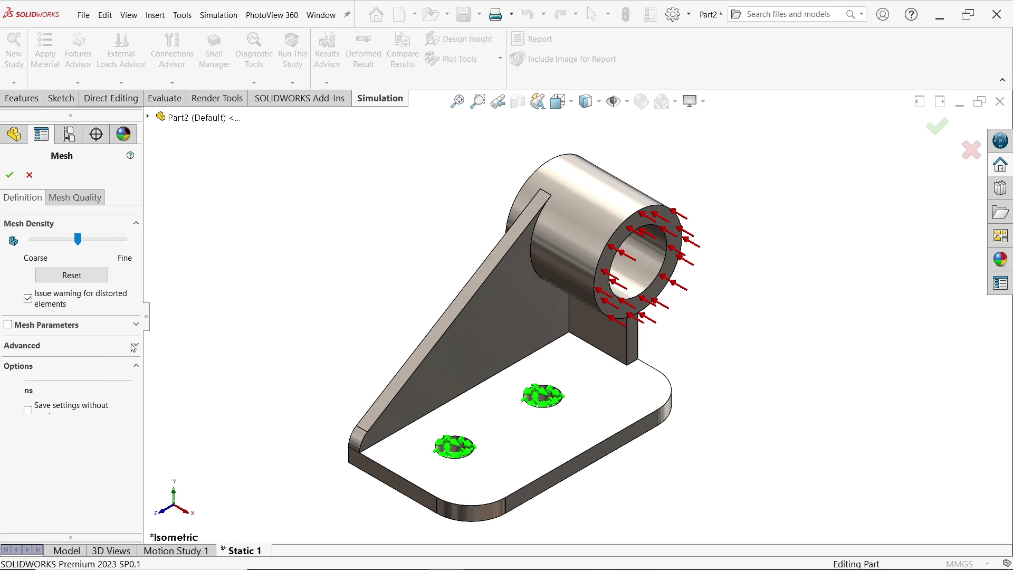
{"action": "left_click", "coordinate": [8, 325]}
{"action": "scroll", "coordinate": [48, 359], "scroll_direction": "down", "scroll_amount": 3}
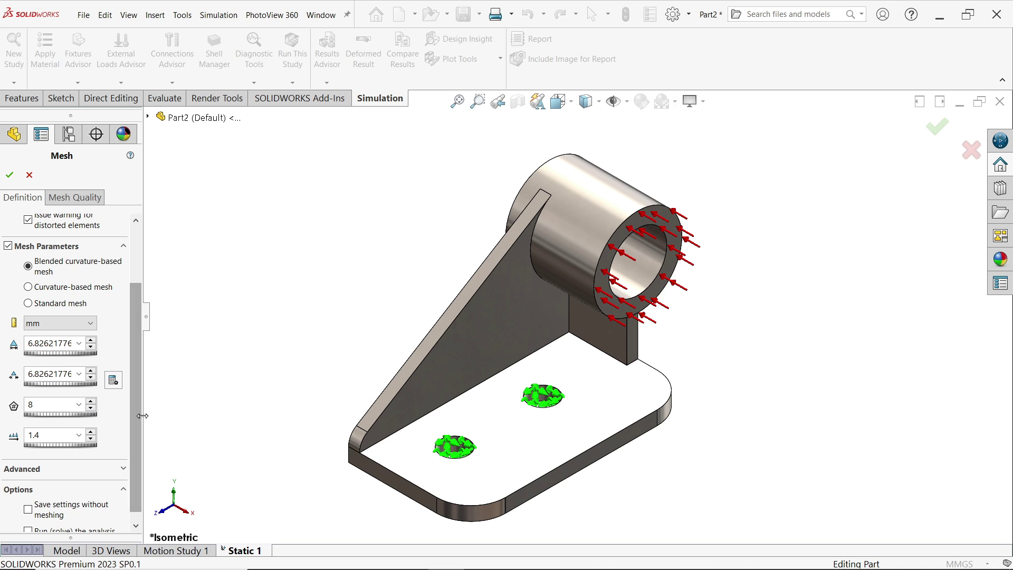
{"action": "scroll", "coordinate": [134, 415], "scroll_direction": "down", "scroll_amount": 1}
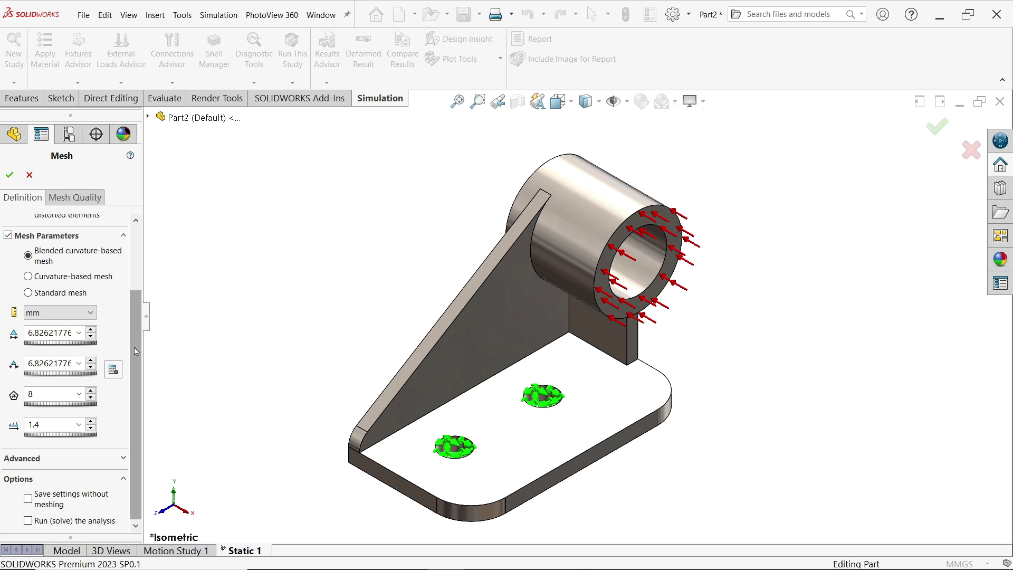
{"action": "scroll", "coordinate": [137, 271], "scroll_direction": "up", "scroll_amount": 5}
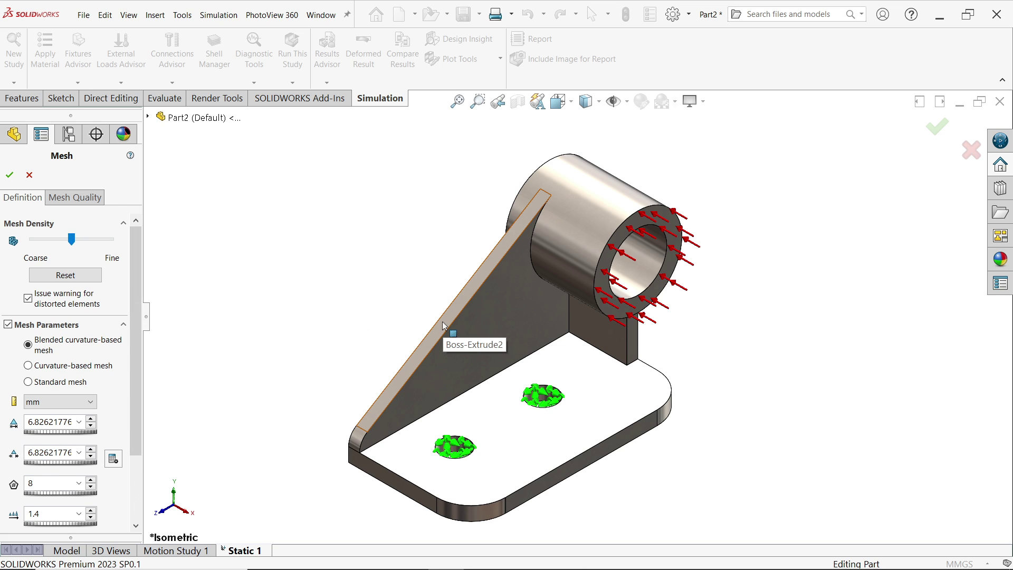
{"action": "left_click", "coordinate": [10, 176]}
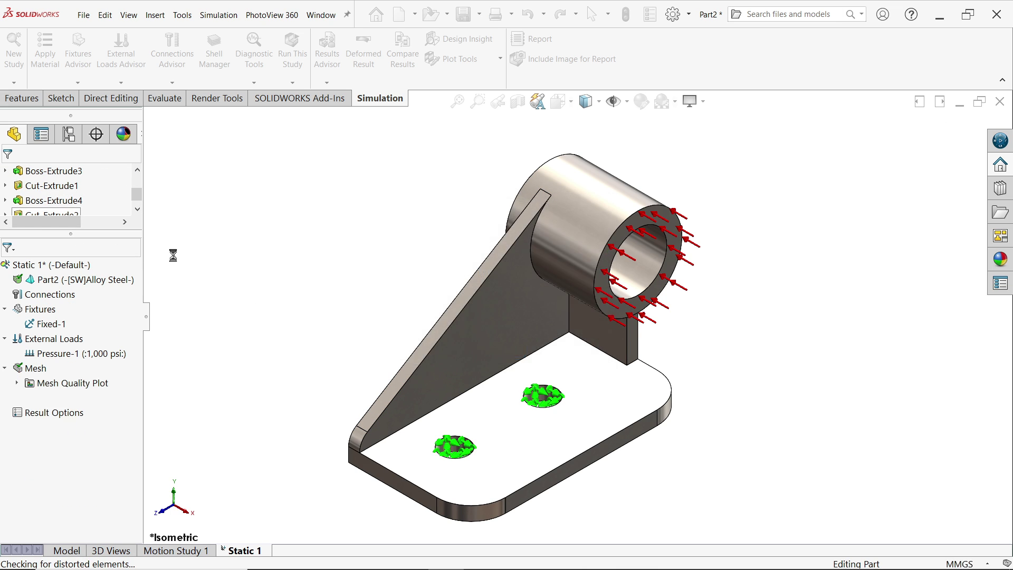
Examine the generated mesh around the mounting holes and review its full mesh details, including element sizes, node counts and aspect ratios
{"action": "scroll", "coordinate": [505, 422], "scroll_direction": "down", "scroll_amount": 5}
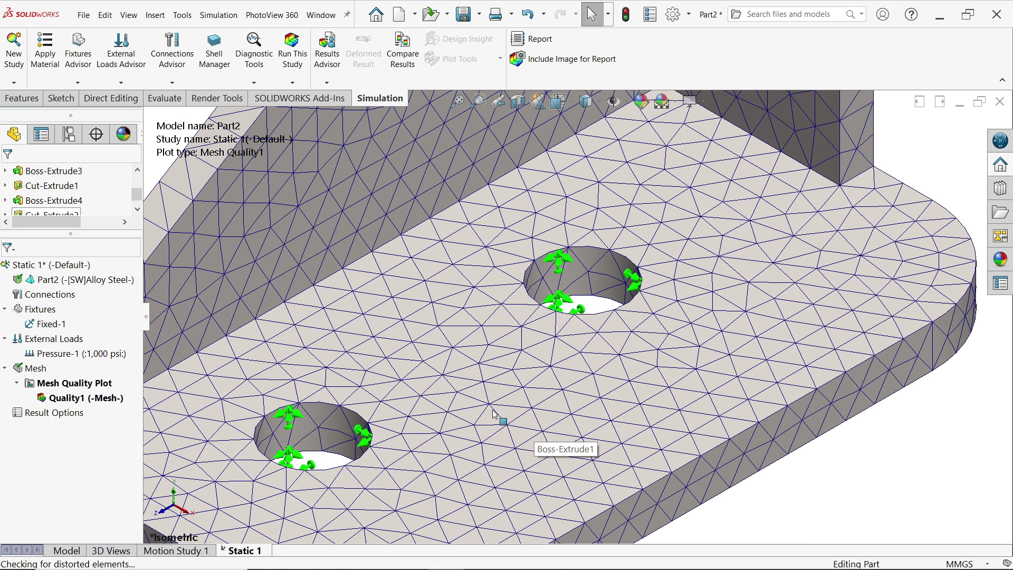
{"action": "key", "text": "f"}
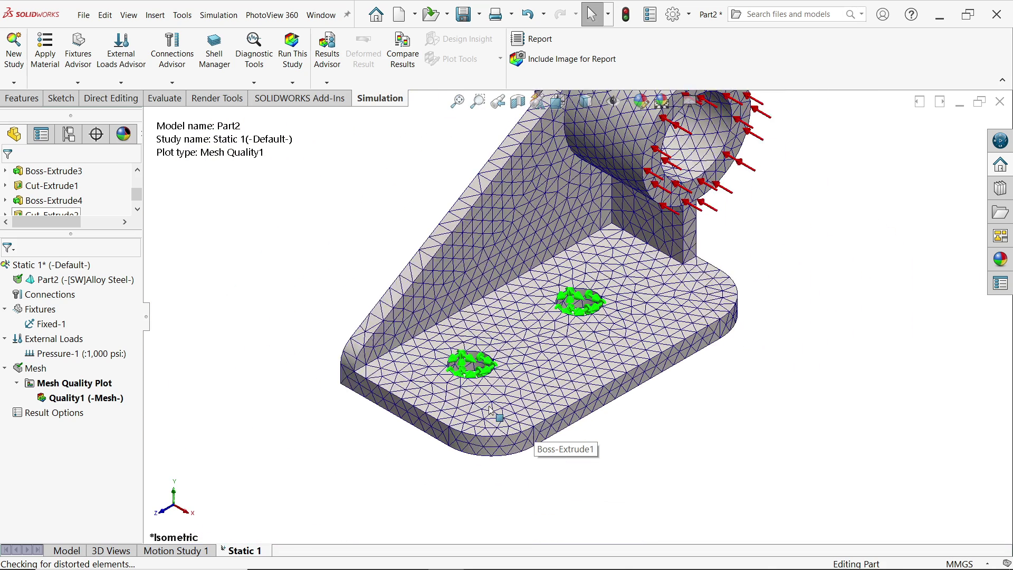
{"action": "right_click", "coordinate": [37, 372]}
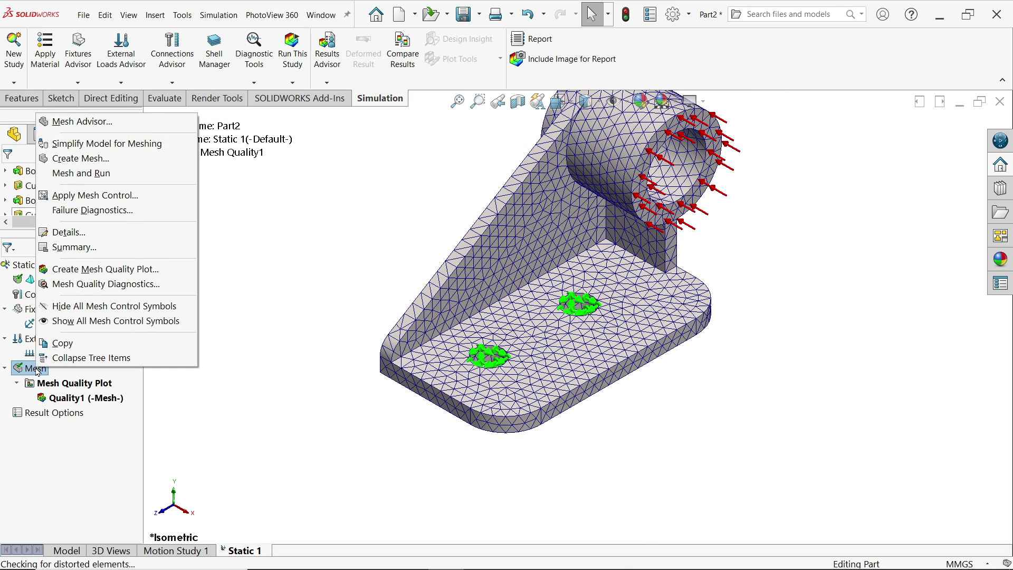
{"action": "left_click", "coordinate": [61, 229]}
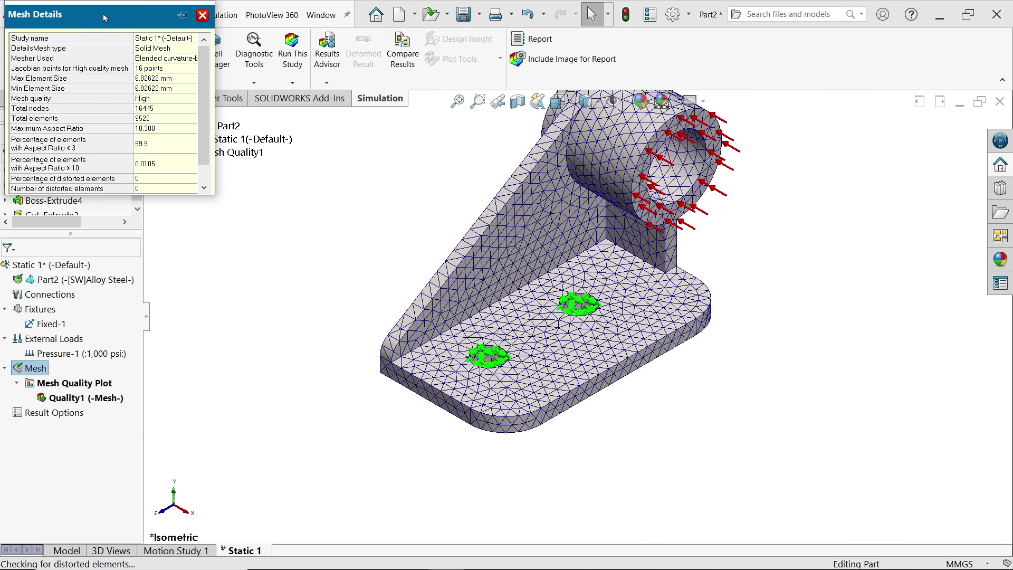
{"action": "left_click_drag", "start_coordinate": [105, 18], "coordinate": [323, 125]}
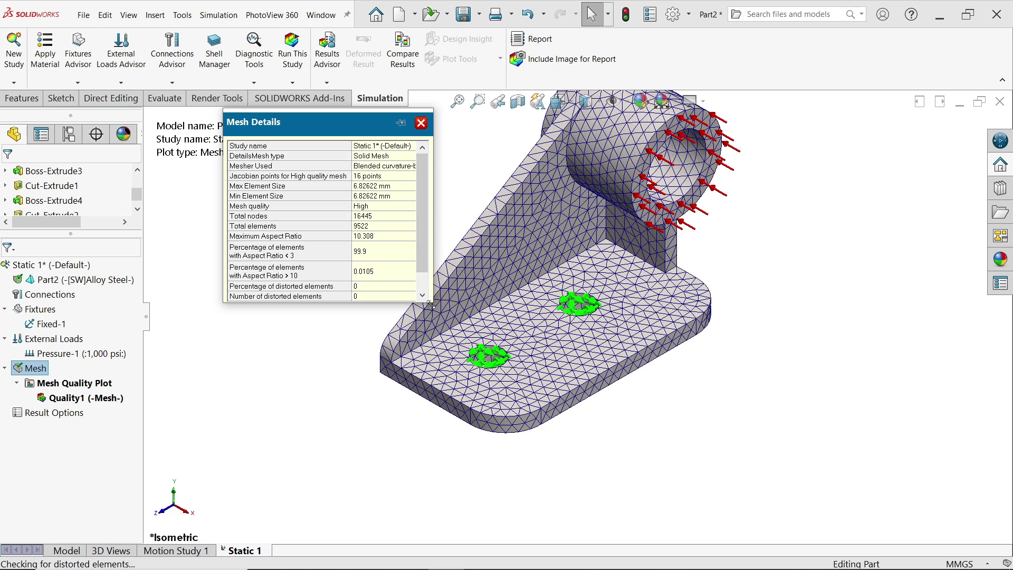
{"action": "left_click_drag", "start_coordinate": [430, 304], "coordinate": [485, 369]}
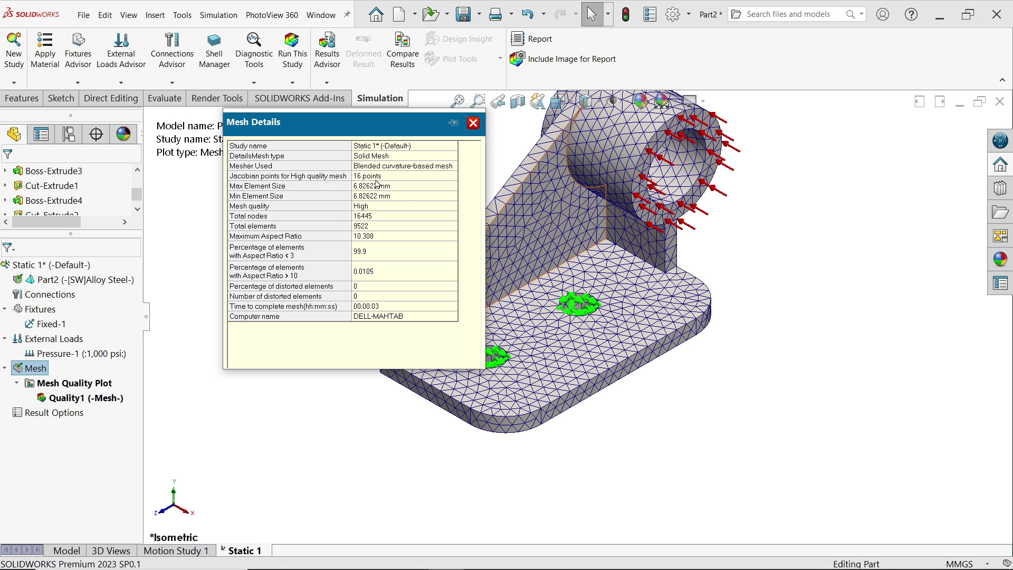
{"action": "left_click", "coordinate": [473, 122]}
Run the static study on the meshed bracket
{"action": "scroll", "coordinate": [634, 214], "scroll_direction": "up", "scroll_amount": 2}
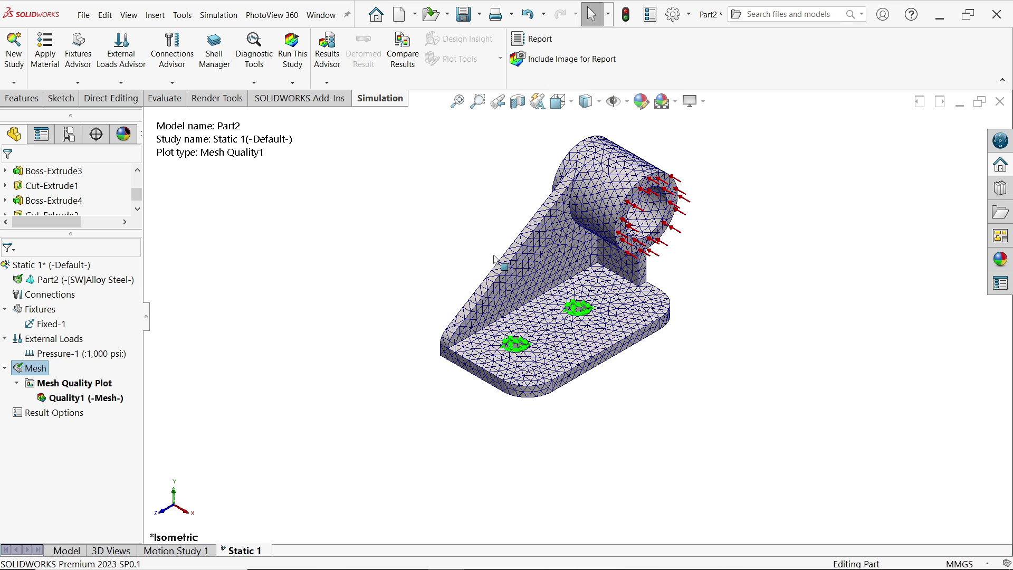
{"action": "scroll", "coordinate": [633, 210], "scroll_direction": "down", "scroll_amount": 2}
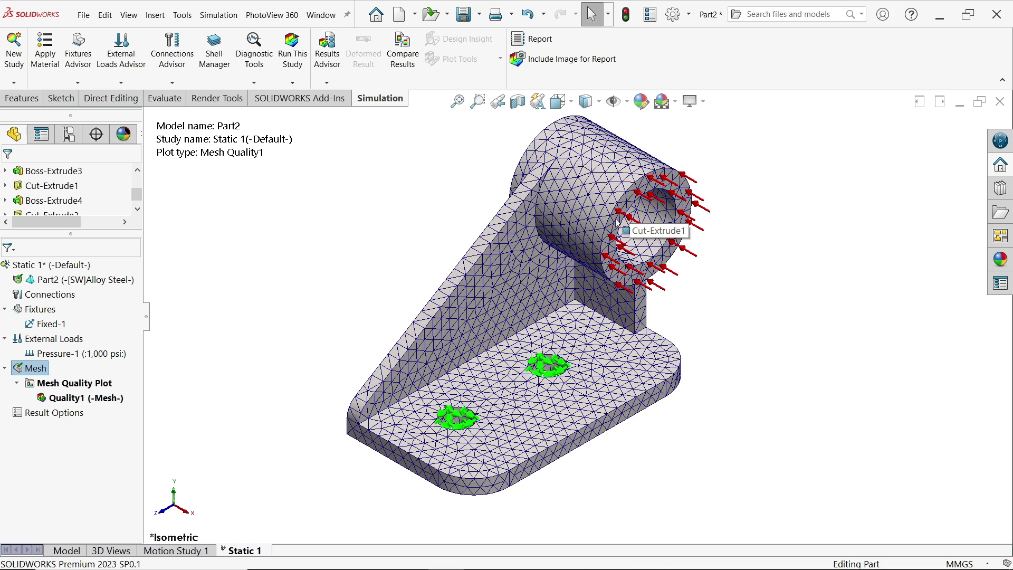
{"action": "left_click", "coordinate": [293, 83]}
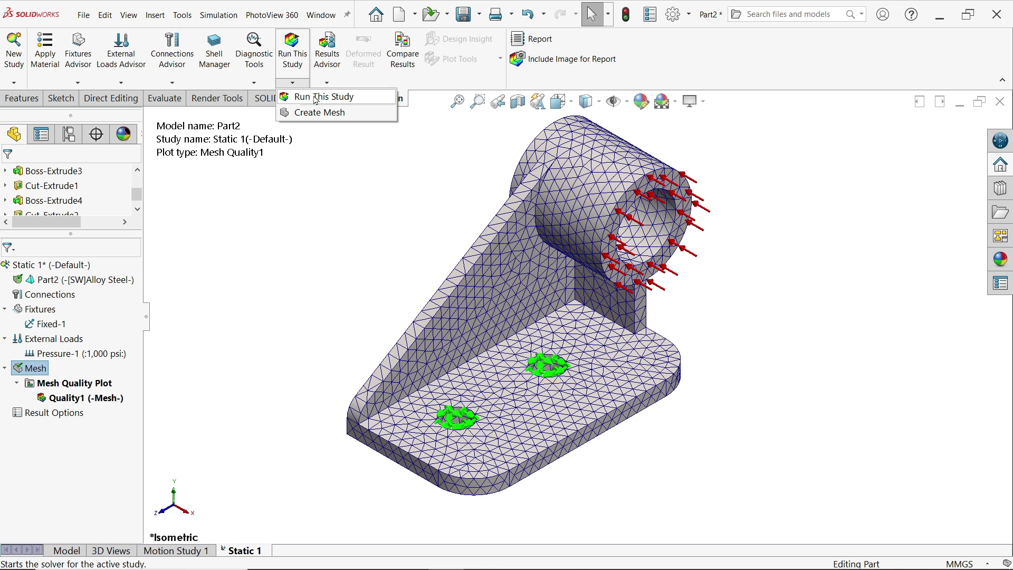
{"action": "left_click", "coordinate": [315, 98]}
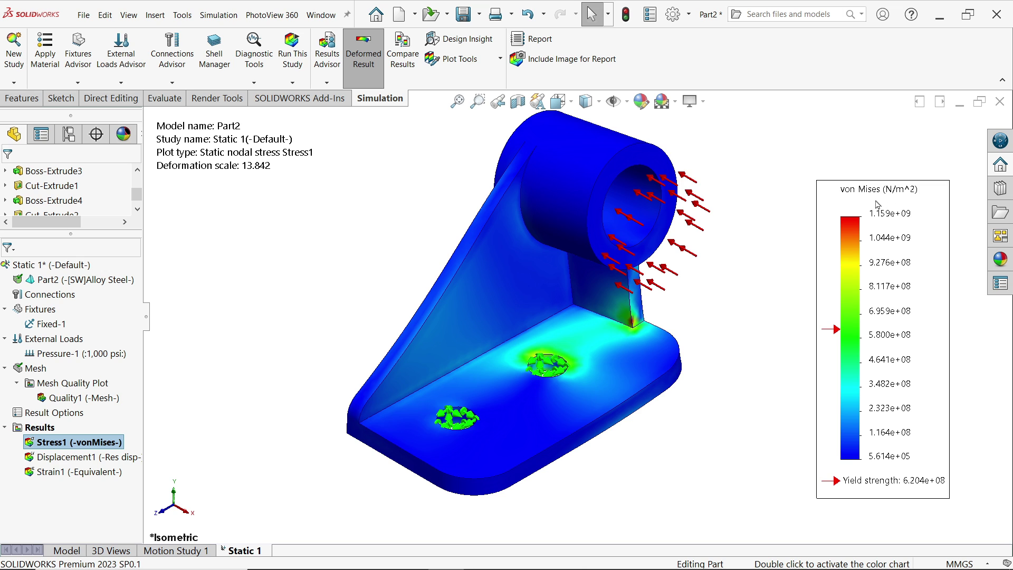
Change the von Mises stress plot's units to psi and inspect the deformed bracket from the side
{"action": "right_click", "coordinate": [80, 441]}
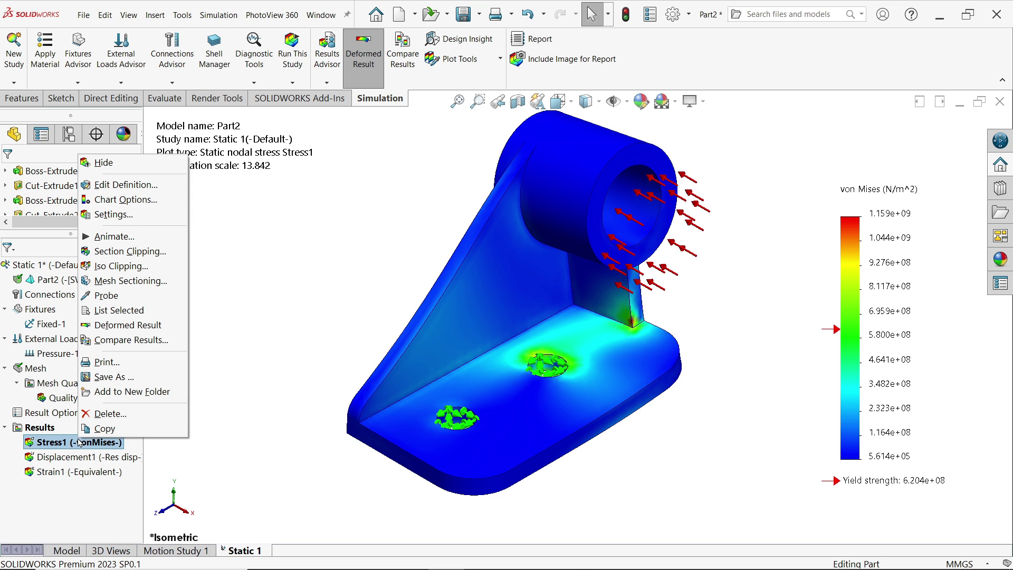
{"action": "left_click", "coordinate": [137, 193]}
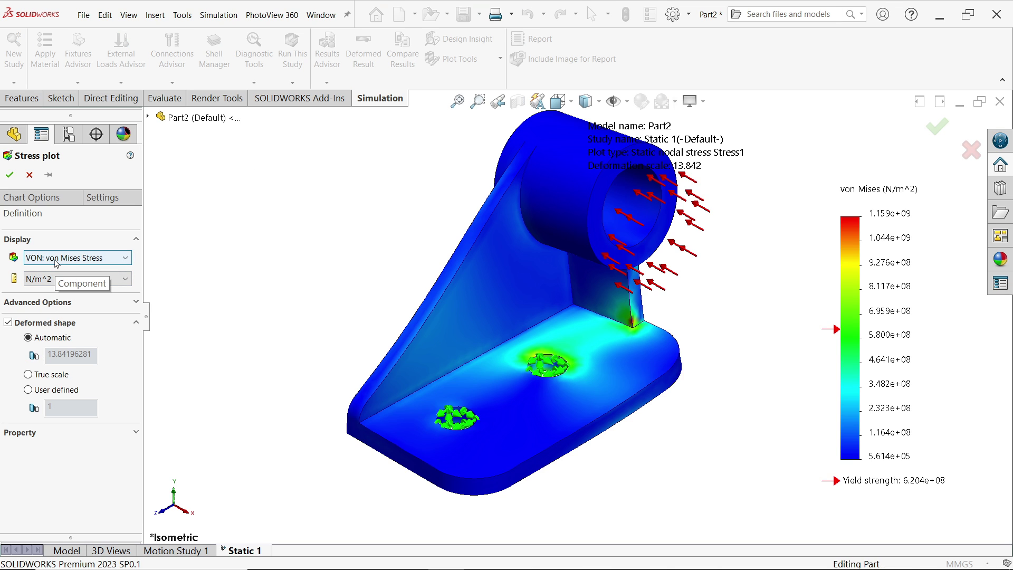
{"action": "left_click", "coordinate": [80, 259]}
{"action": "left_click", "coordinate": [80, 258]}
{"action": "left_click", "coordinate": [74, 280]}
{"action": "left_click", "coordinate": [47, 303]}
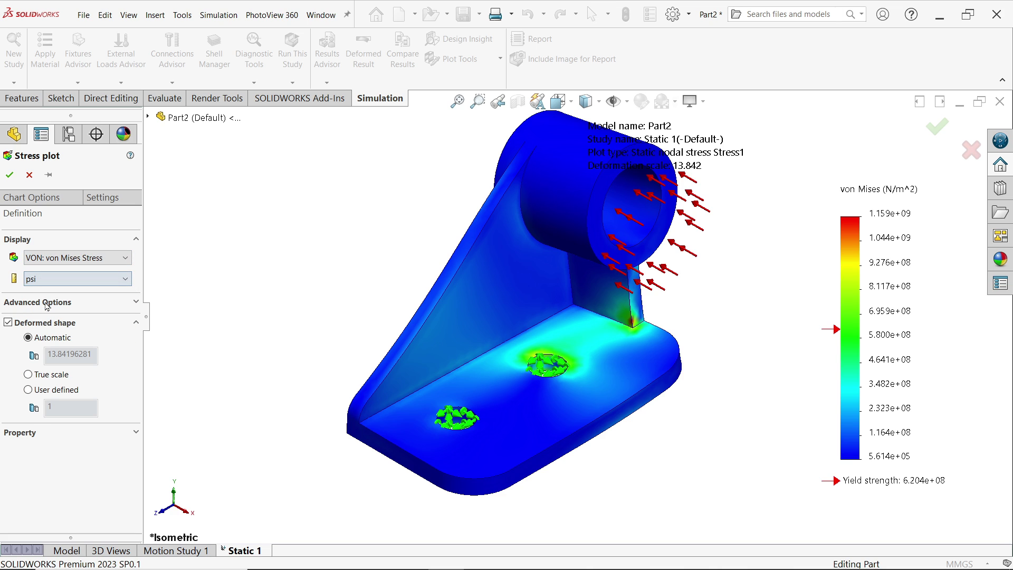
{"action": "left_click", "coordinate": [16, 178]}
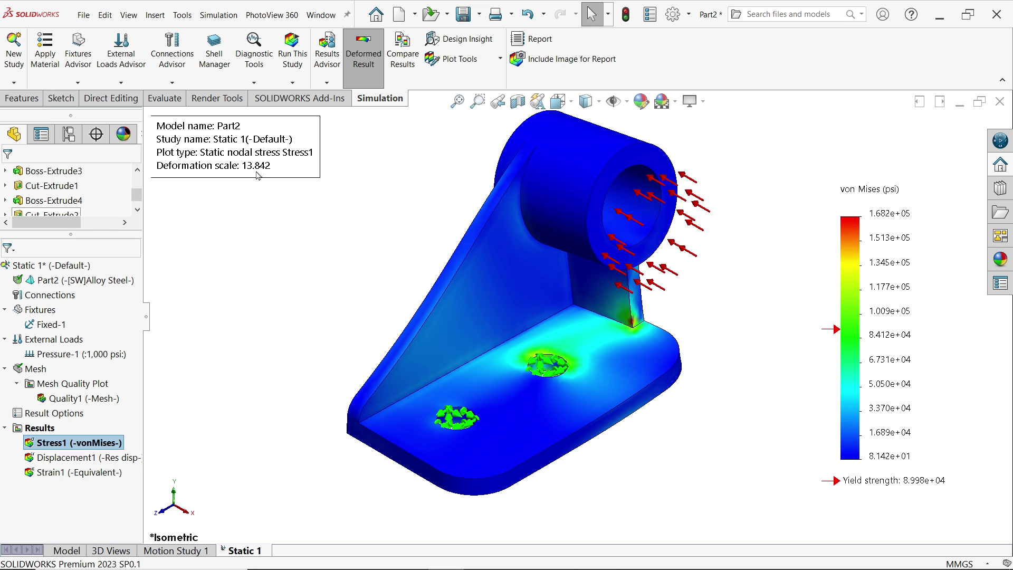
{"action": "middle_click_drag", "start_coordinate": [543, 298], "coordinate": [600, 240]}
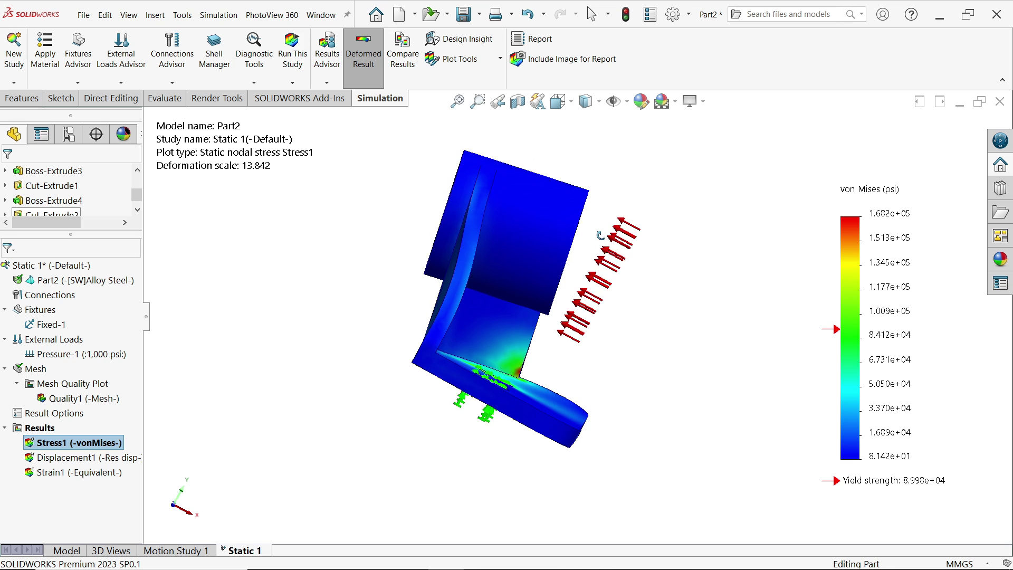
{"action": "middle_click_drag", "start_coordinate": [601, 235], "coordinate": [564, 272]}
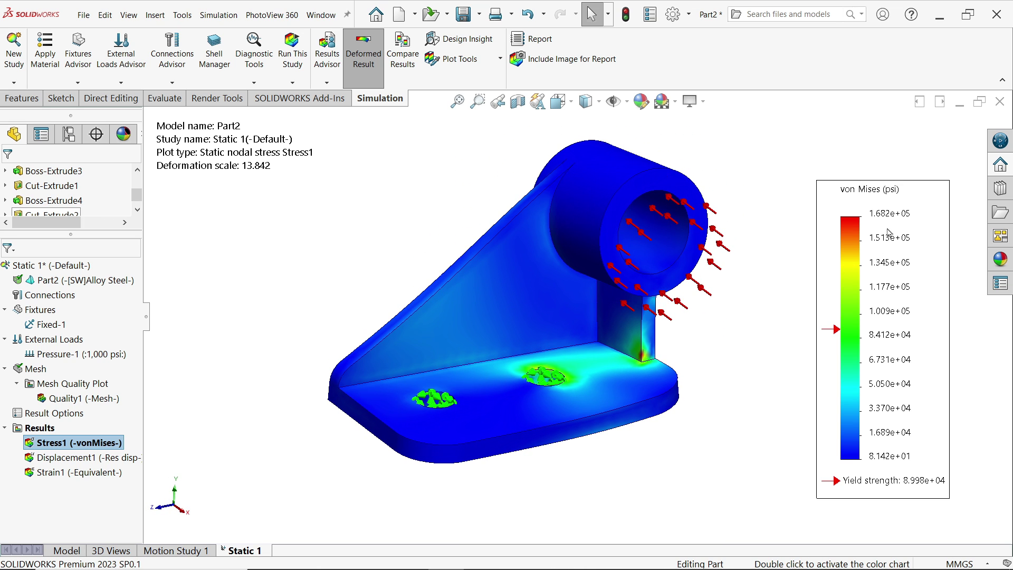
Reposition the stress legend, animate the von Mises stress plot at speed 134 and view the deformation from above
{"action": "left_click_drag", "start_coordinate": [849, 205], "coordinate": [823, 180]}
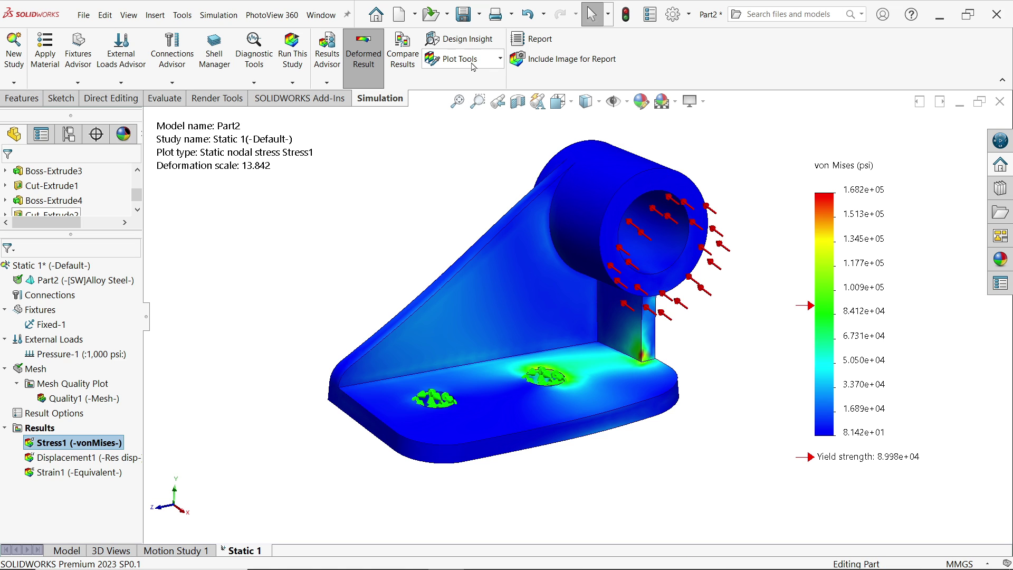
{"action": "left_click", "coordinate": [500, 61]}
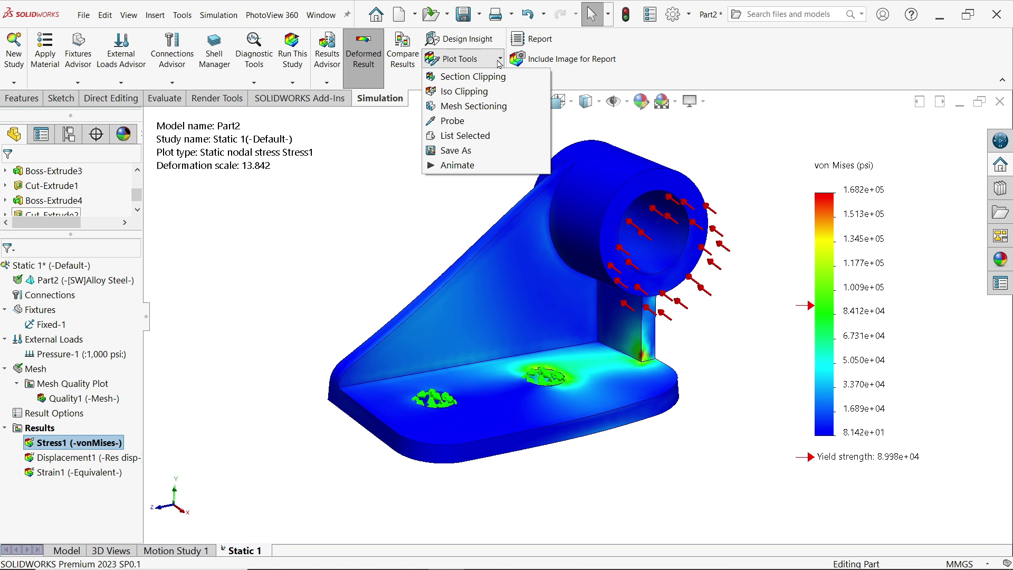
{"action": "left_click", "coordinate": [457, 167]}
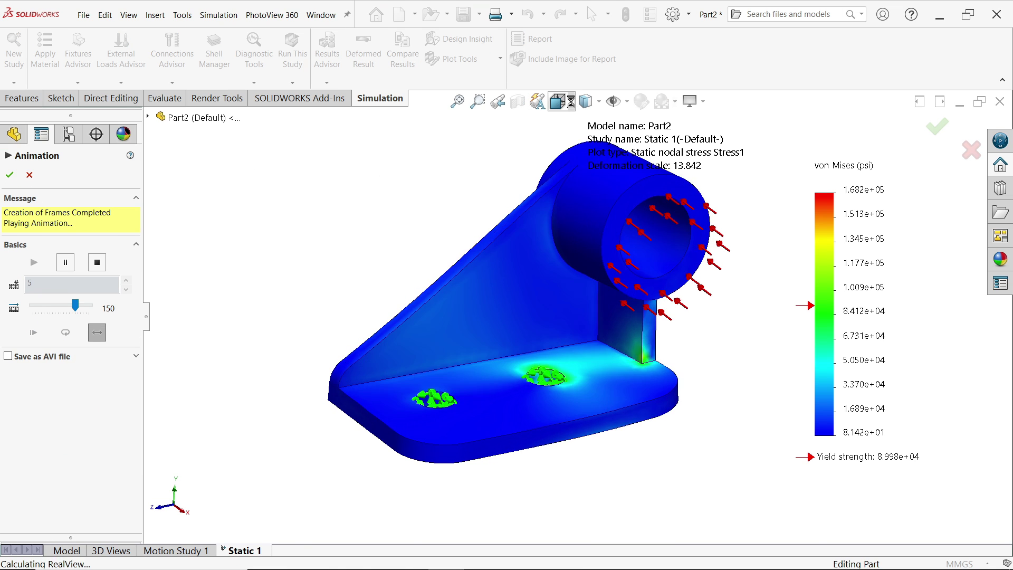
{"action": "key", "text": "space"}
{"action": "left_click", "coordinate": [432, 304]}
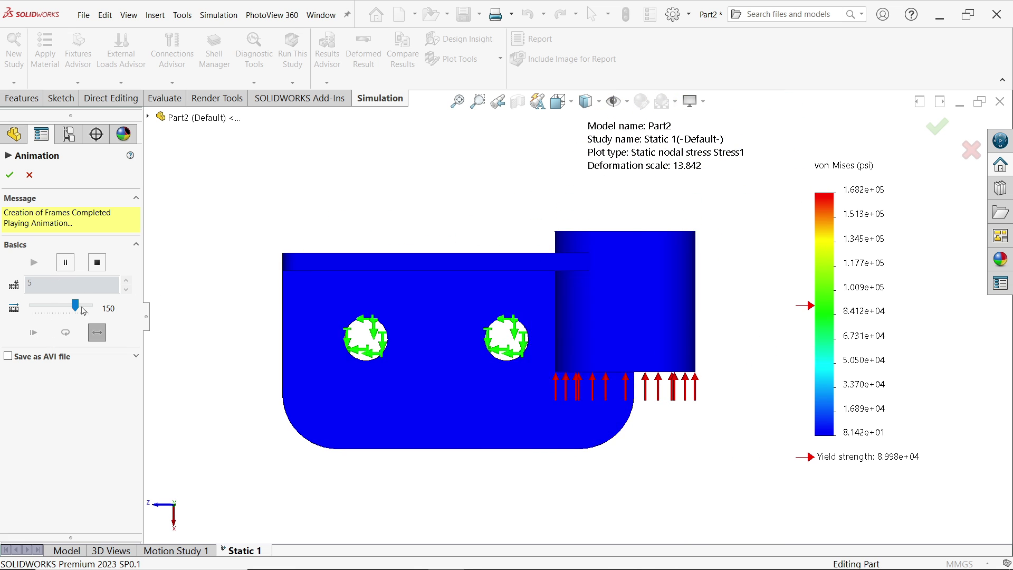
{"action": "mouse_move", "coordinate": [75, 308]}
{"action": "left_mouse_down"}
{"action": "mouse_move", "coordinate": [56, 306]}
{"action": "mouse_move", "coordinate": [88, 306]}
{"action": "mouse_move", "coordinate": [71, 306]}
{"action": "left_mouse_up"}
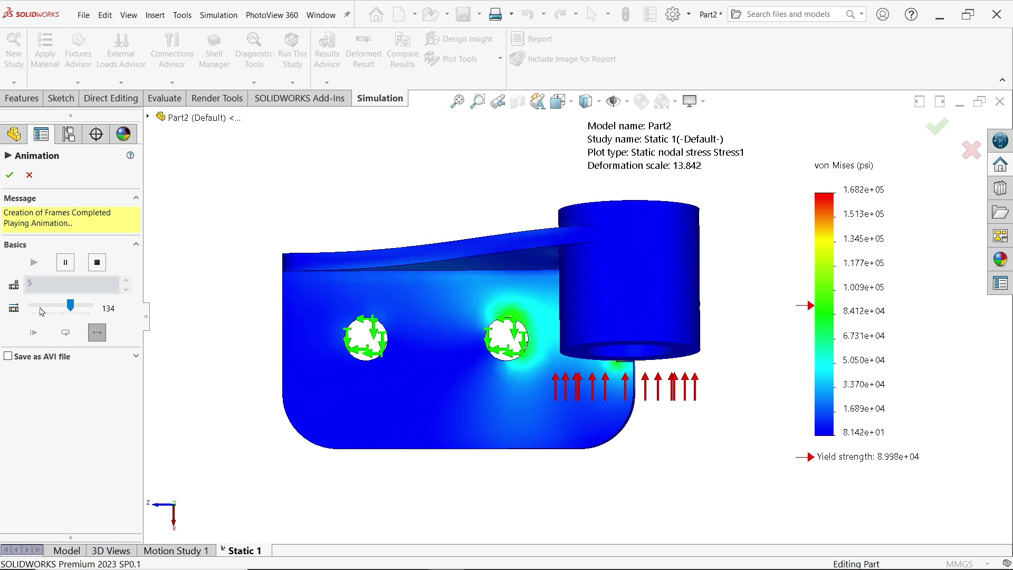
{"action": "left_click", "coordinate": [13, 180]}
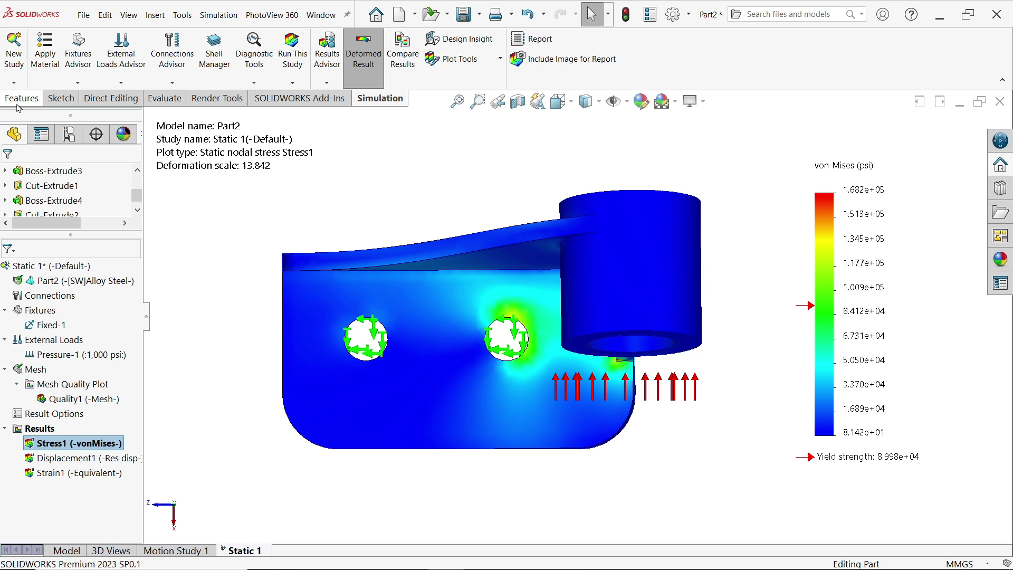
Display the resultant displacement plot in isometric view and review its definition, keeping the units in mm
{"action": "left_click", "coordinate": [558, 101]}
{"action": "left_click", "coordinate": [643, 143]}
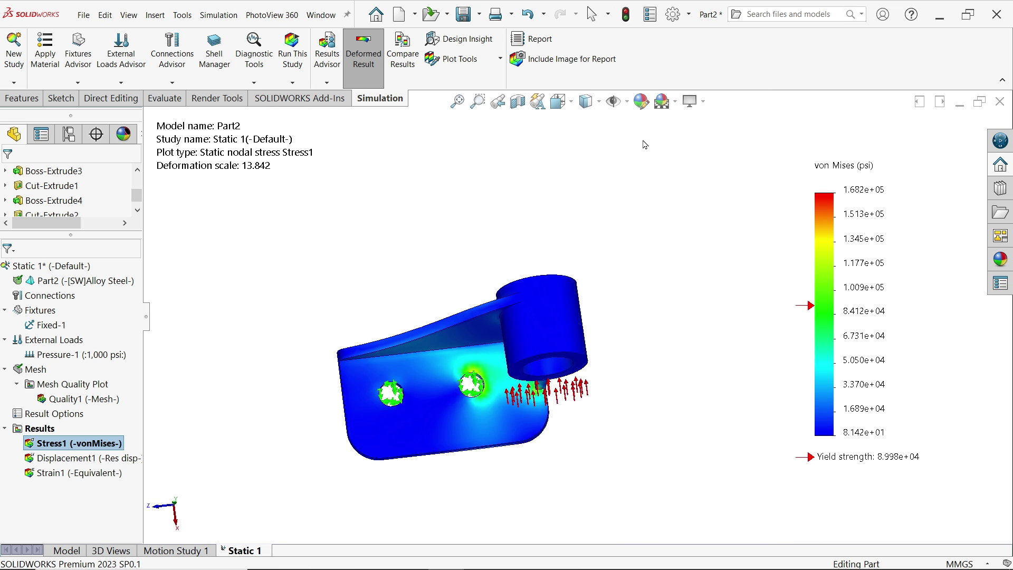
{"action": "double_click", "coordinate": [60, 460]}
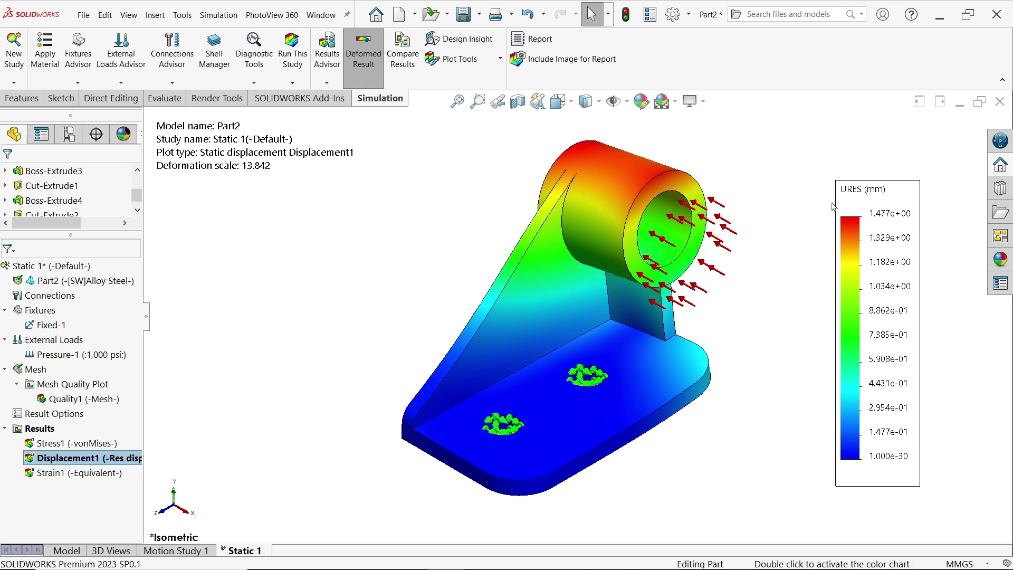
{"action": "right_click", "coordinate": [61, 457]}
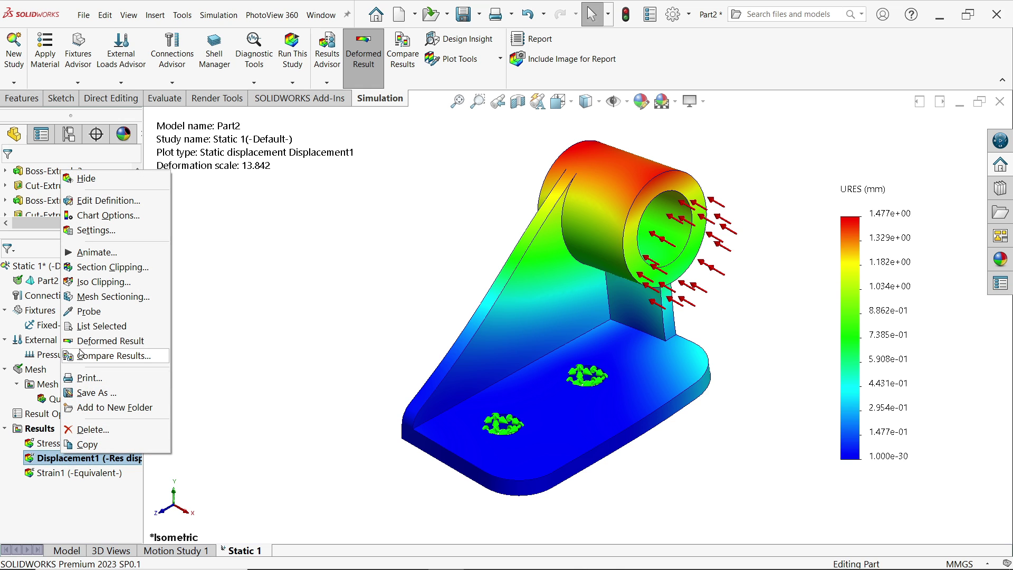
{"action": "left_click", "coordinate": [108, 200]}
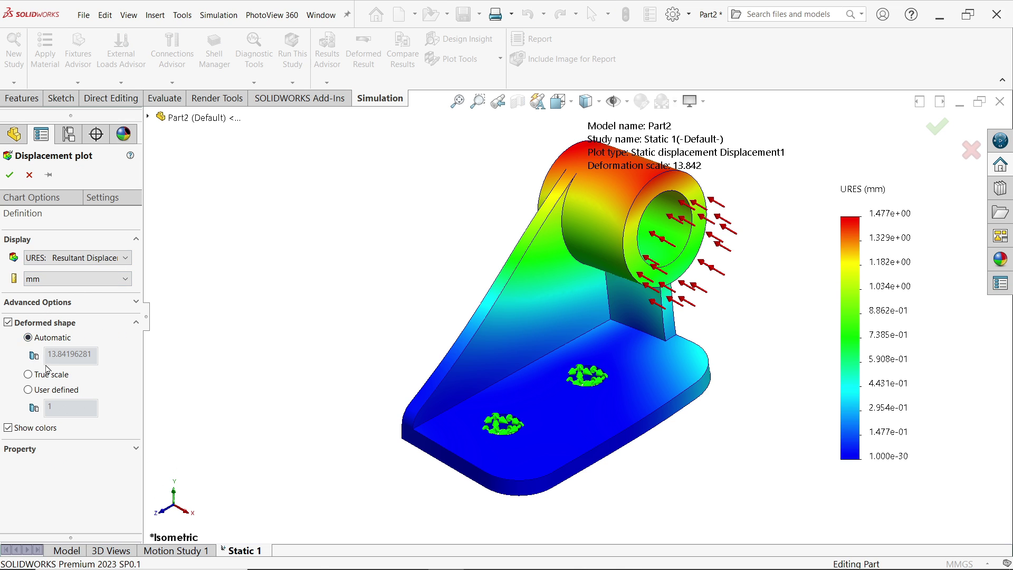
{"action": "left_click", "coordinate": [52, 281]}
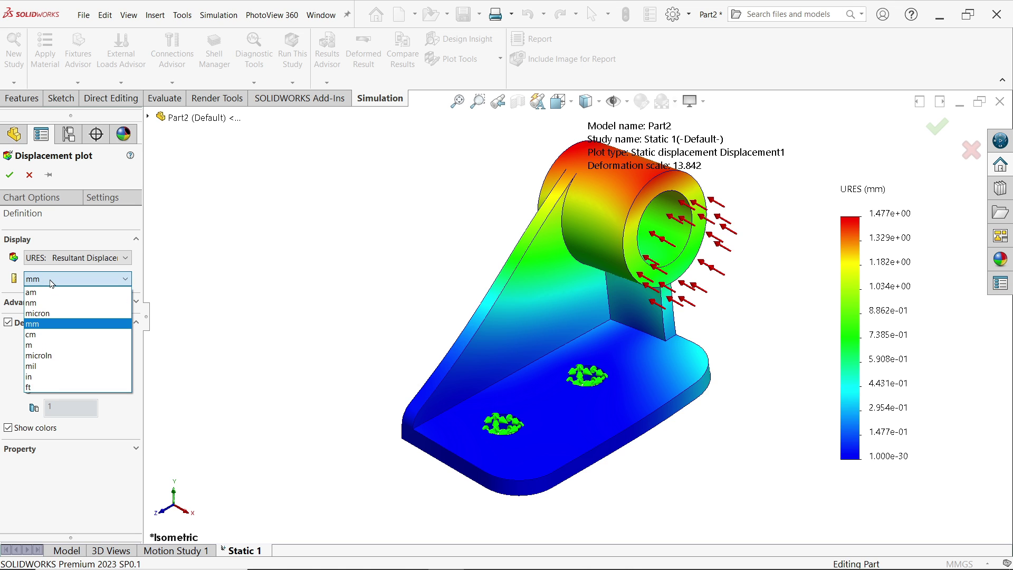
{"action": "left_click", "coordinate": [51, 284]}
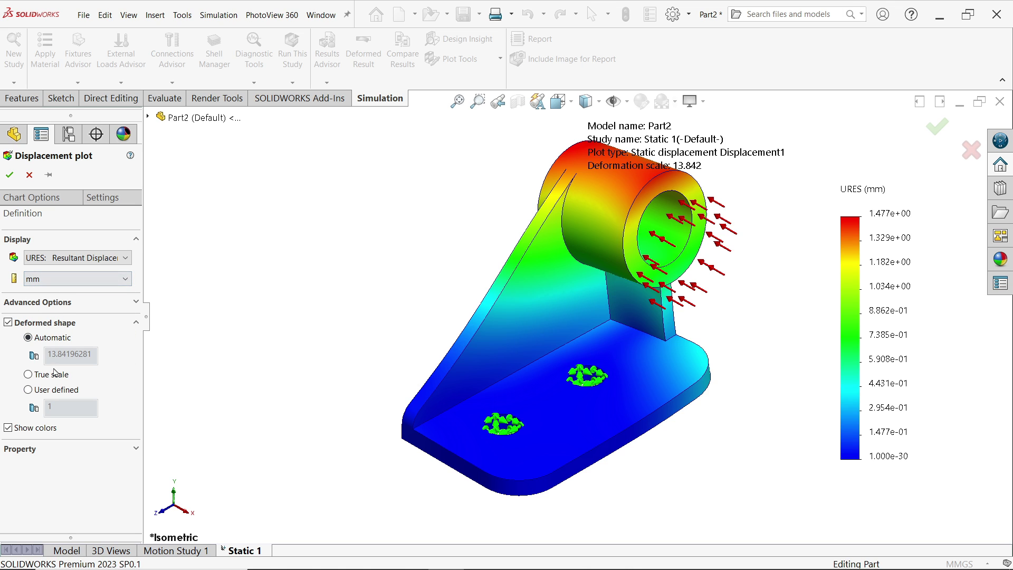
{"action": "left_click", "coordinate": [9, 175]}
Animate the displacement plot with its automatic deformation scale
{"action": "left_click", "coordinate": [460, 59]}
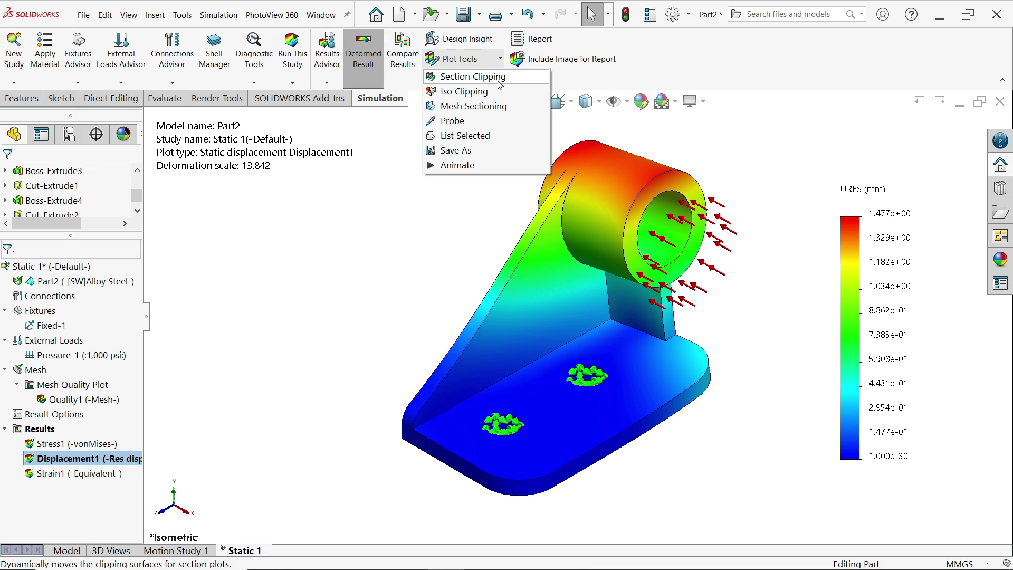
{"action": "left_click", "coordinate": [447, 165]}
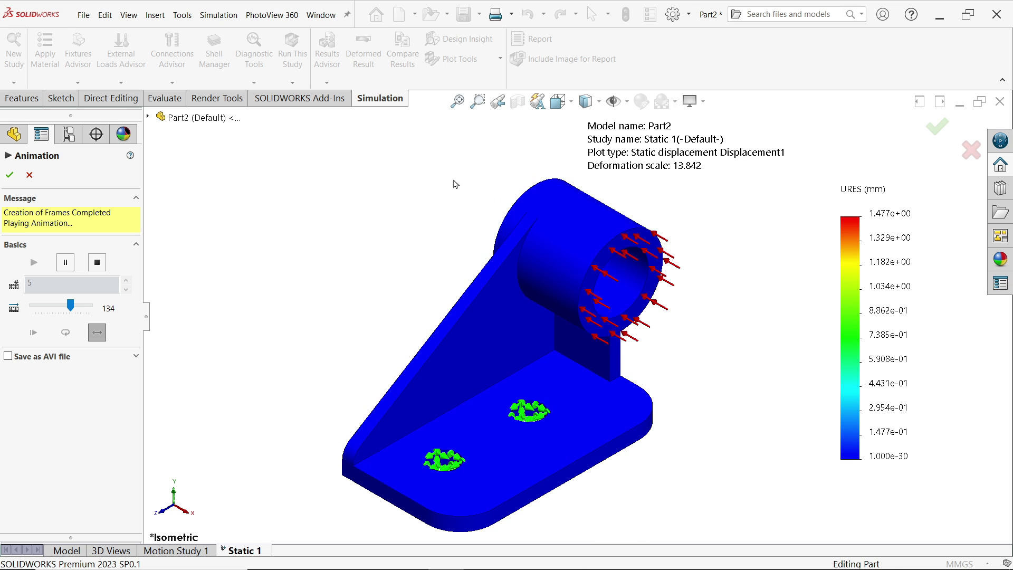
{"action": "left_click", "coordinate": [9, 177]}
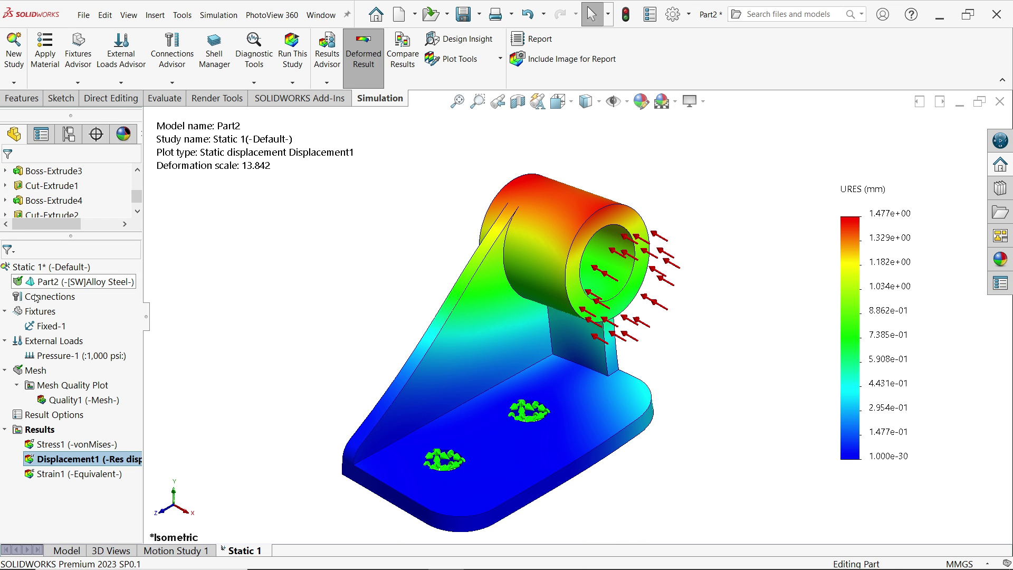
Set the displacement plot's deformed shape to true scale
{"action": "right_click", "coordinate": [72, 464]}
{"action": "left_click", "coordinate": [114, 206]}
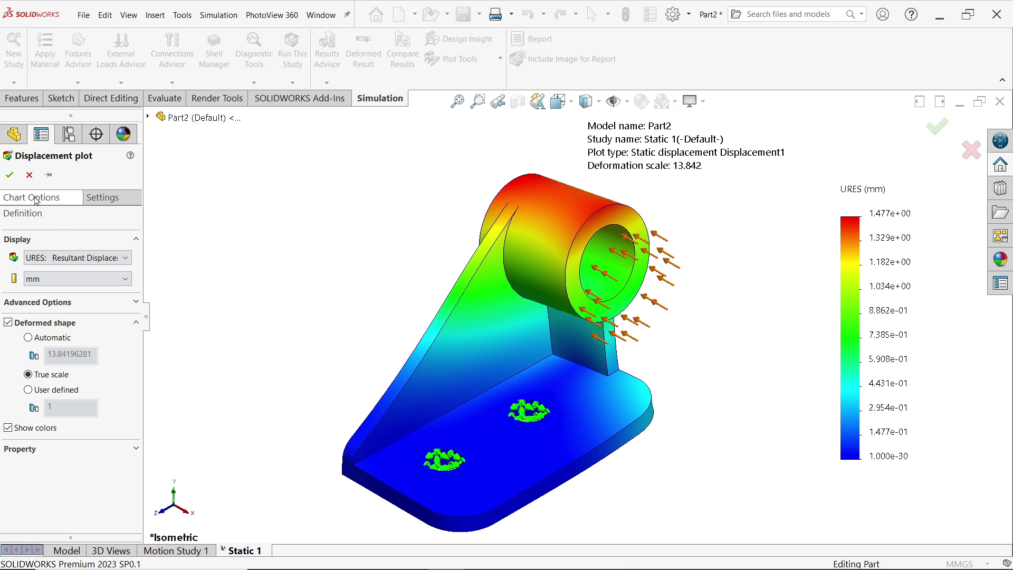
{"action": "left_click", "coordinate": [10, 174]}
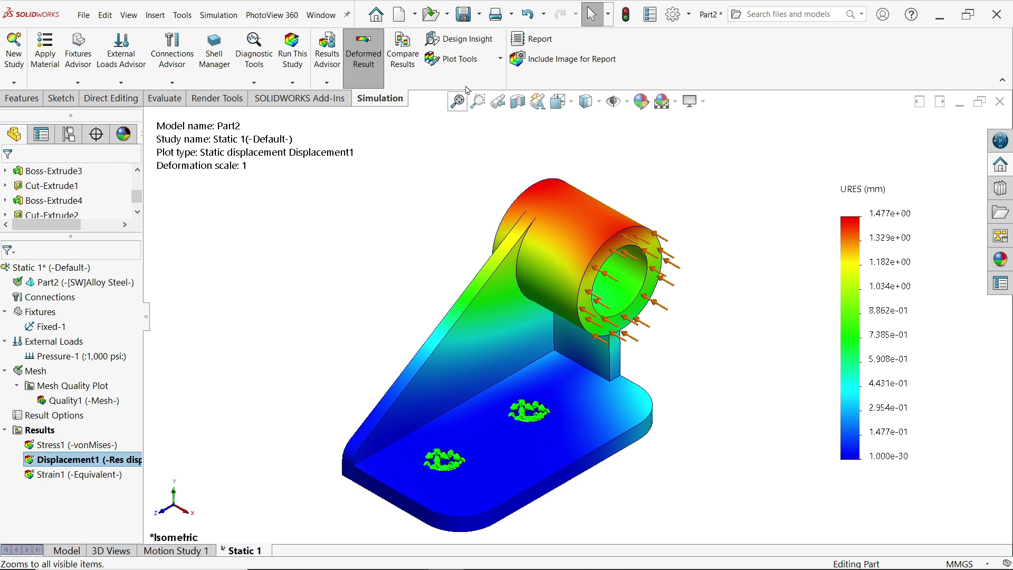
Animate the true-scale displacement plot and examine the cylinder and rib movement in isometric and top views
{"action": "left_click", "coordinate": [459, 59]}
{"action": "left_click", "coordinate": [457, 166]}
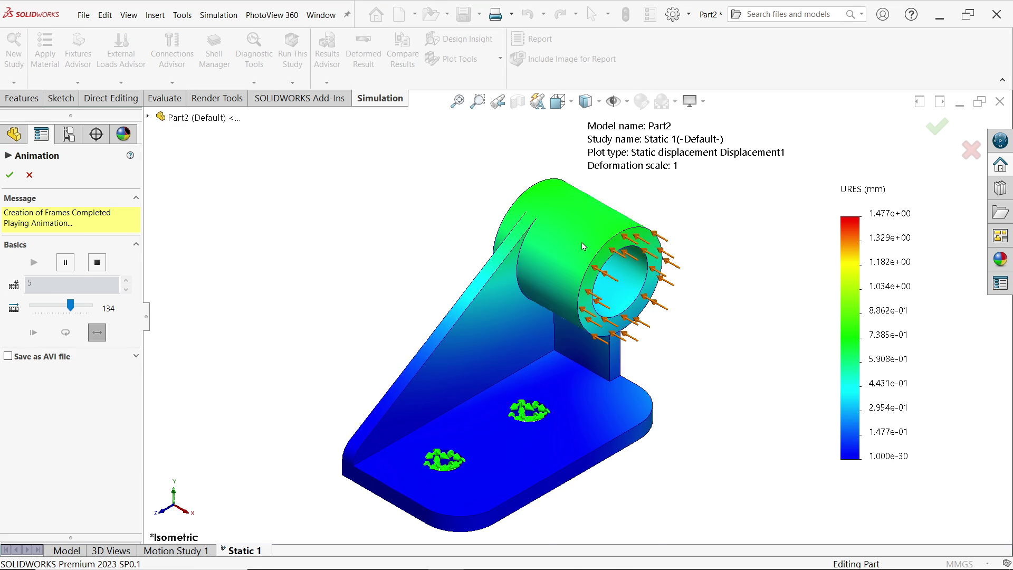
{"action": "scroll", "coordinate": [583, 247], "scroll_direction": "down", "scroll_amount": 4}
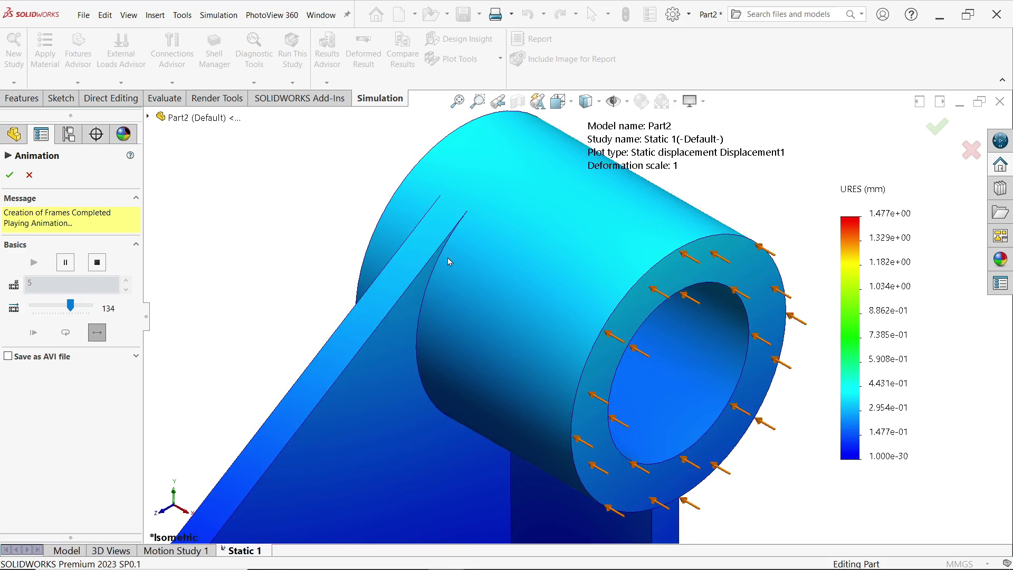
{"action": "scroll", "coordinate": [463, 262], "scroll_direction": "up", "scroll_amount": 5}
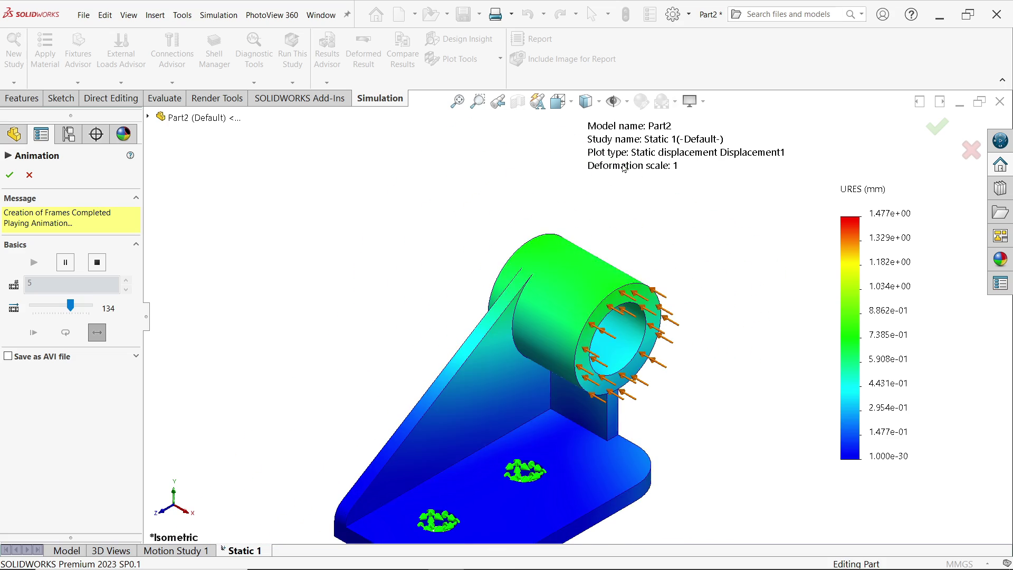
{"action": "scroll", "coordinate": [641, 222], "scroll_direction": "up", "scroll_amount": 3}
{"action": "scroll", "coordinate": [570, 386], "scroll_direction": "down", "scroll_amount": 3}
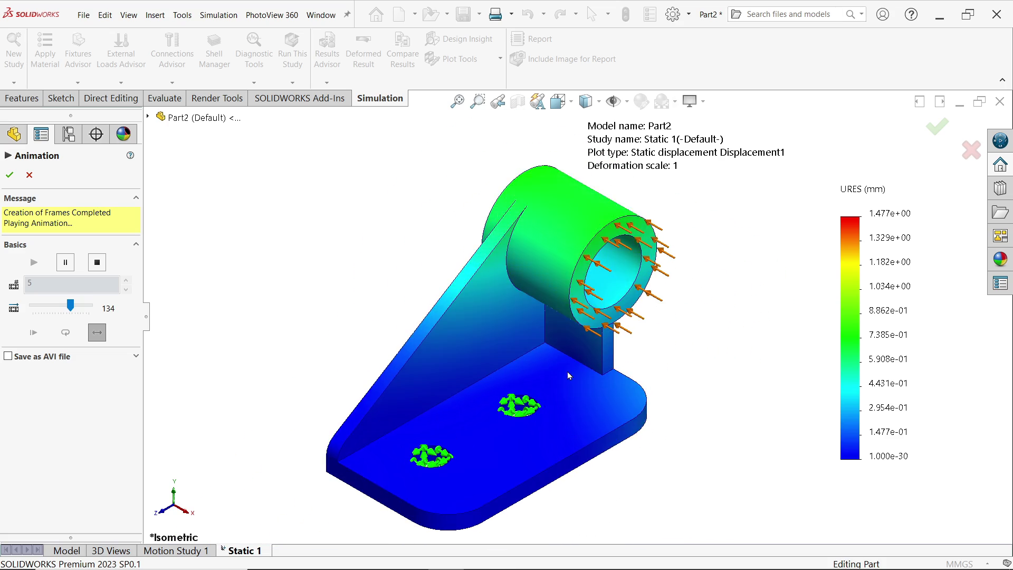
{"action": "left_click", "coordinate": [559, 100]}
{"action": "left_click", "coordinate": [477, 301]}
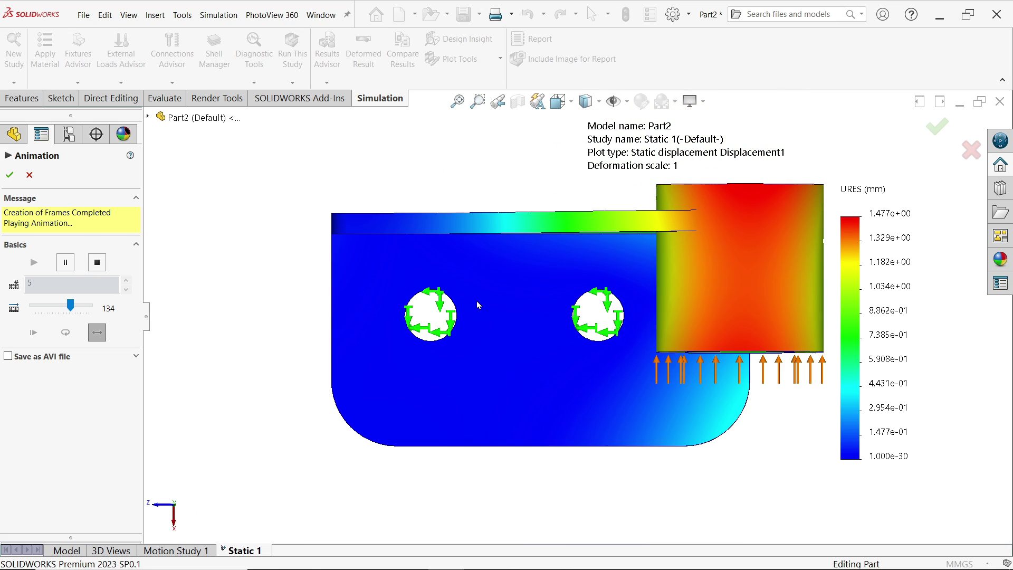
{"action": "scroll", "coordinate": [682, 274], "scroll_direction": "down", "scroll_amount": 10}
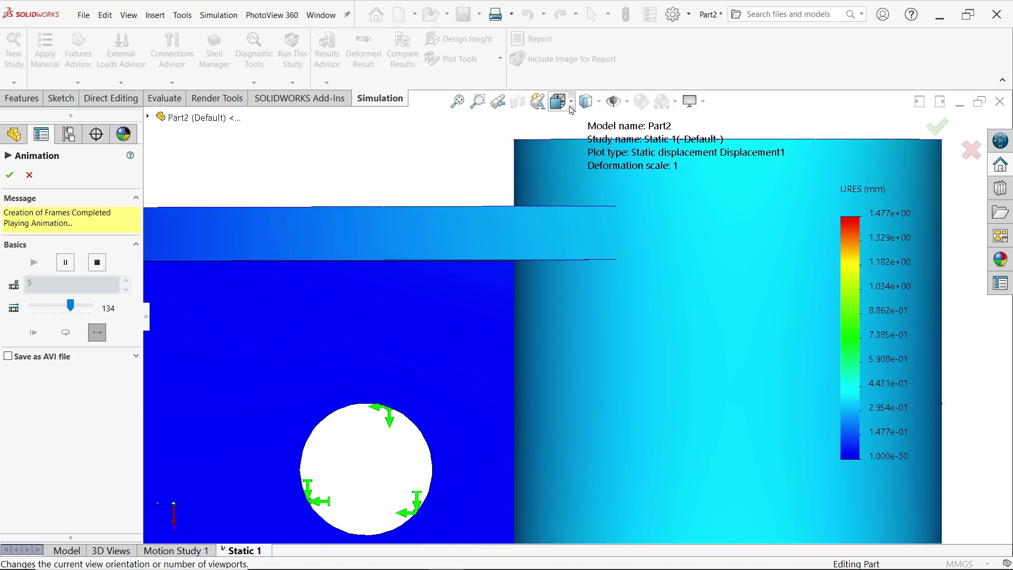
{"action": "left_click", "coordinate": [559, 100]}
{"action": "left_click", "coordinate": [645, 144]}
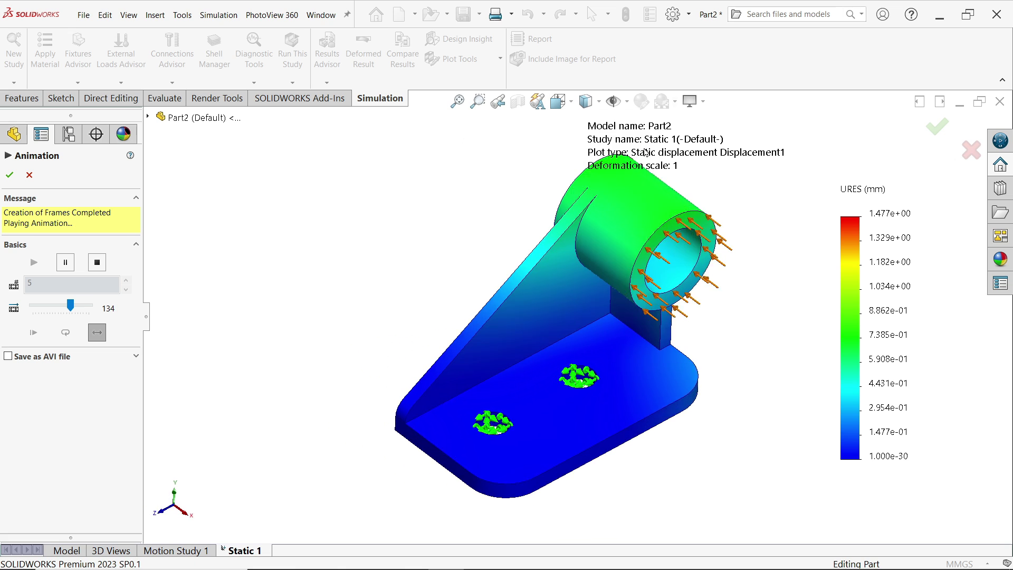
{"action": "left_click", "coordinate": [10, 174]}
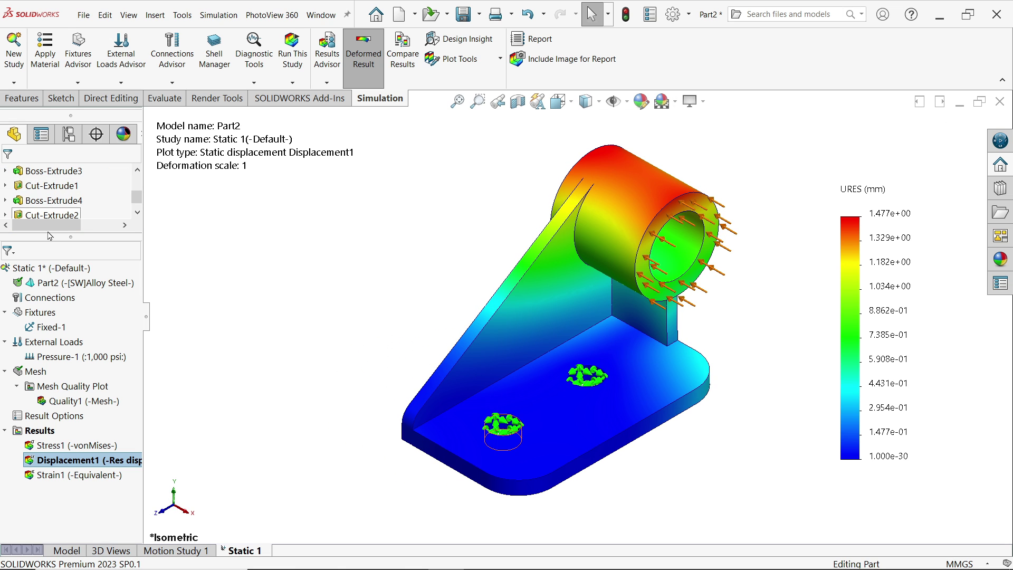
Display the equivalent strain plot and inspect the bracket at an angle and in isometric view
{"action": "double_click", "coordinate": [64, 477]}
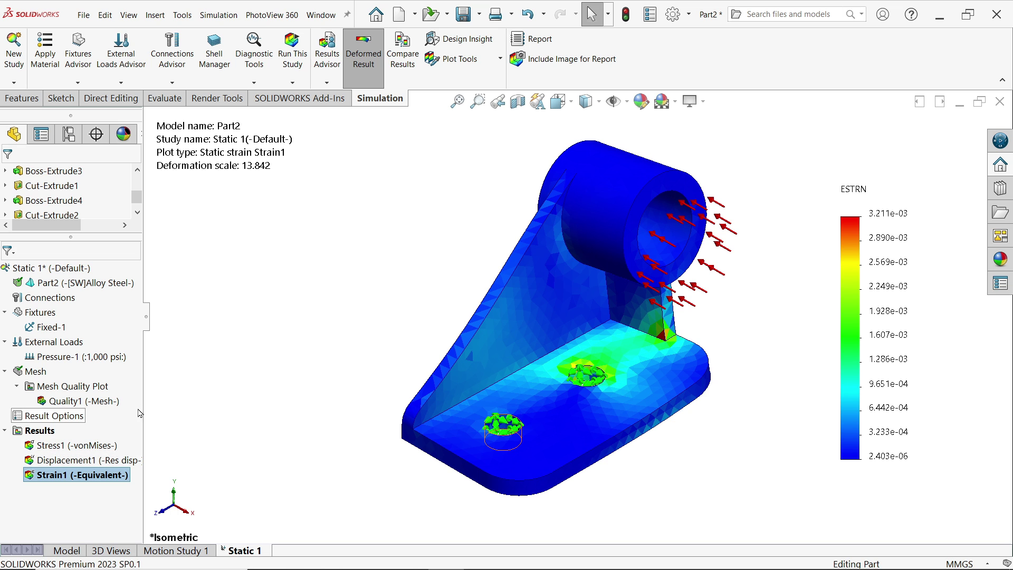
{"action": "middle_click_drag", "start_coordinate": [380, 294], "coordinate": [374, 266]}
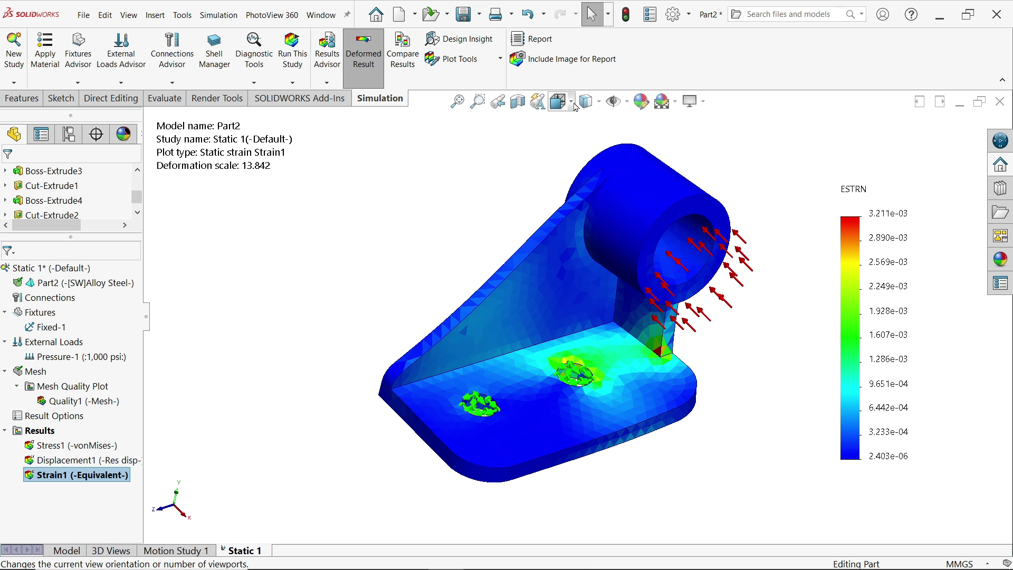
{"action": "left_click", "coordinate": [558, 101]}
{"action": "left_click", "coordinate": [644, 142]}
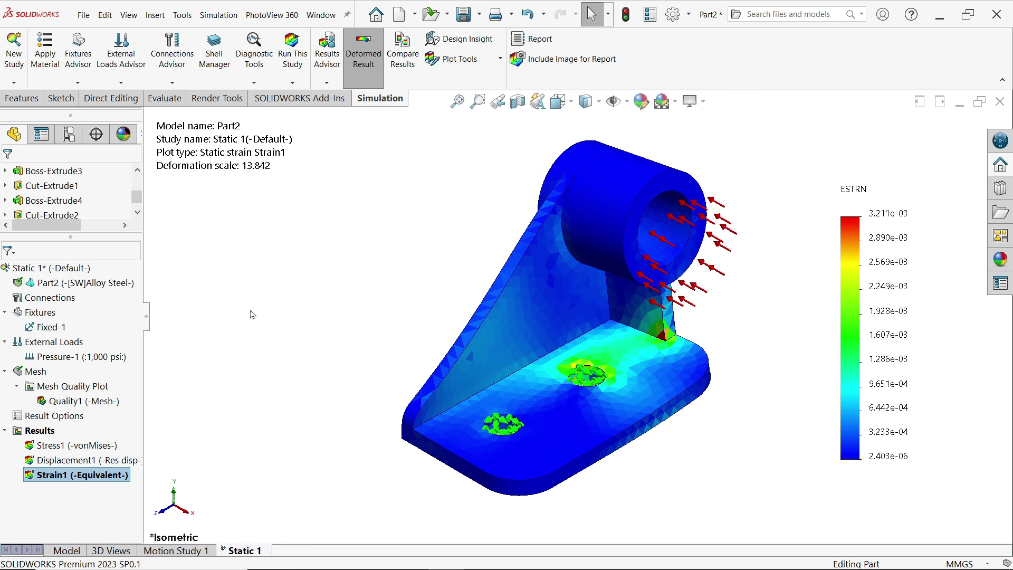
Create a factor of safety distribution plot for all bodies, using the Max von Mises Stress criterion with yield strength as the limit
{"action": "right_click", "coordinate": [39, 433]}
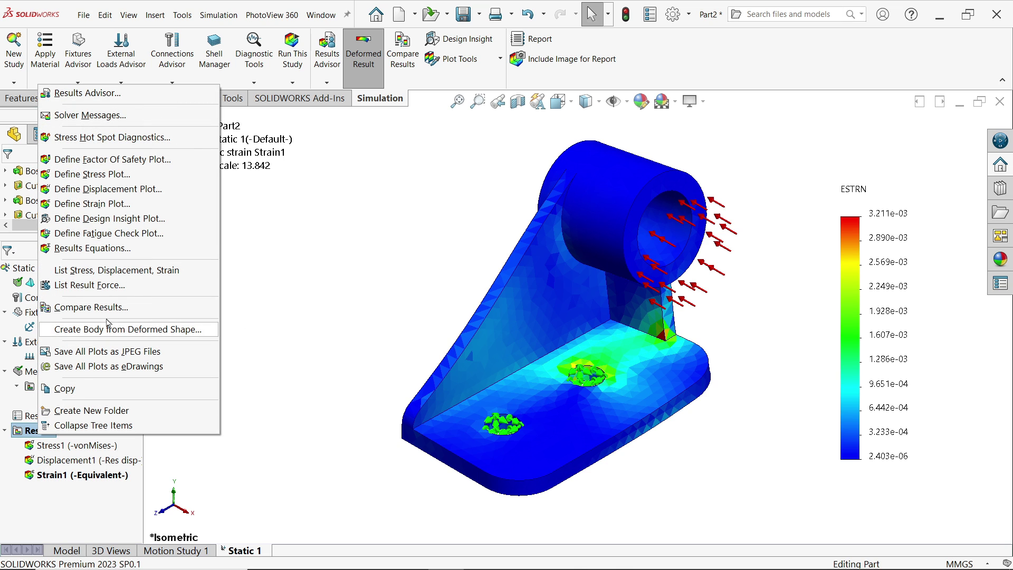
{"action": "left_click", "coordinate": [129, 164]}
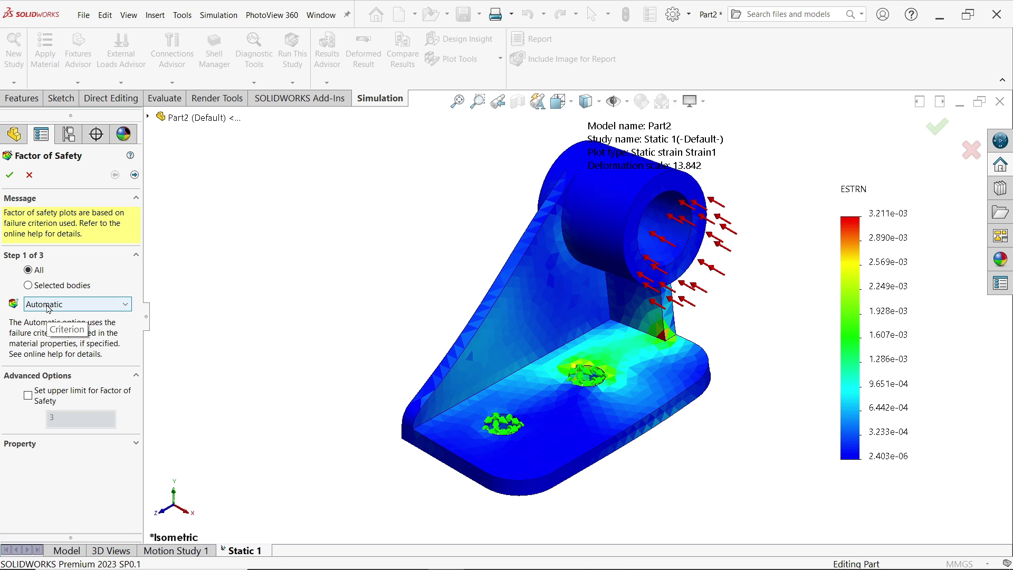
{"action": "left_click", "coordinate": [47, 304]}
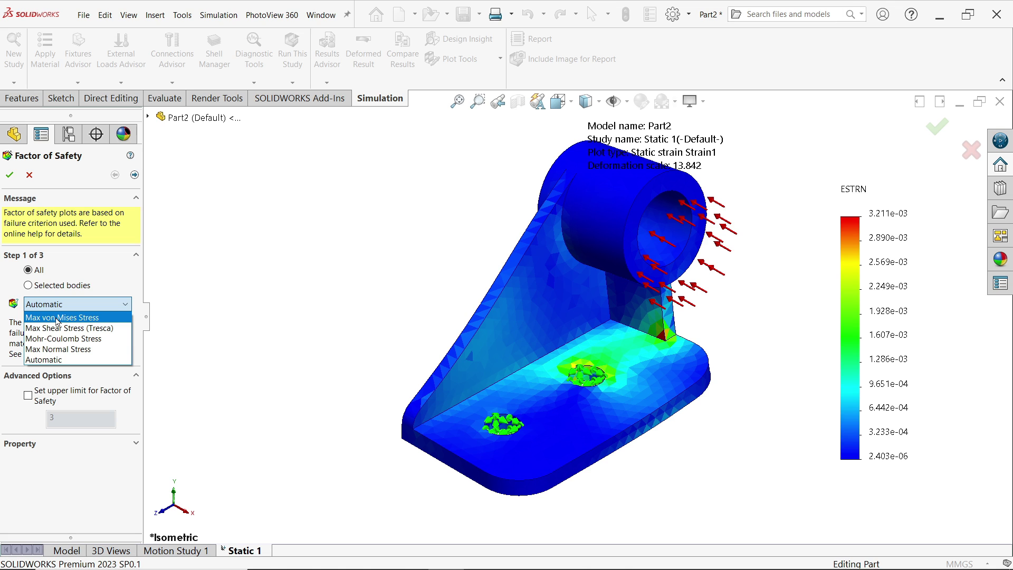
{"action": "left_click", "coordinate": [62, 317]}
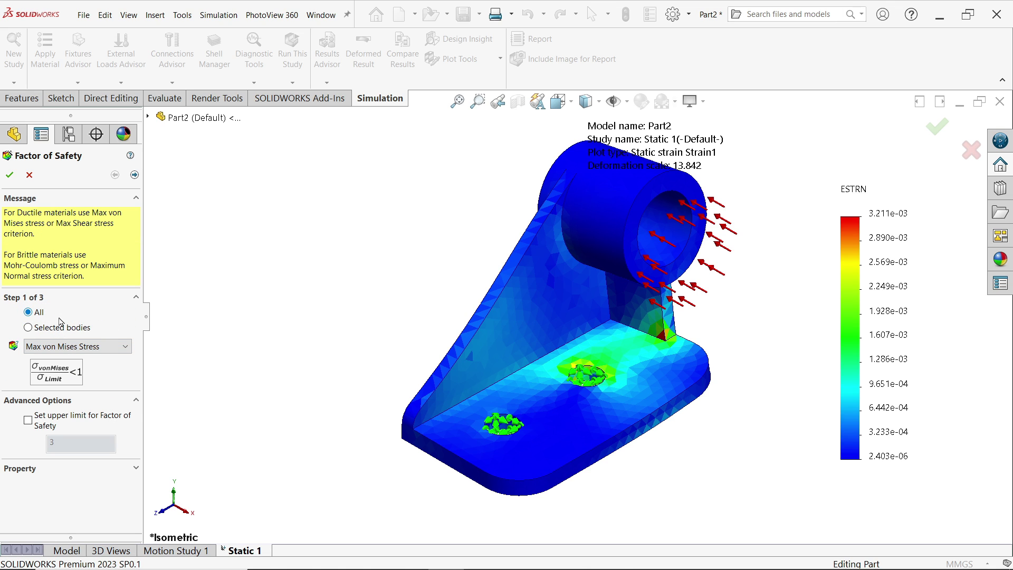
{"action": "left_click", "coordinate": [134, 175]}
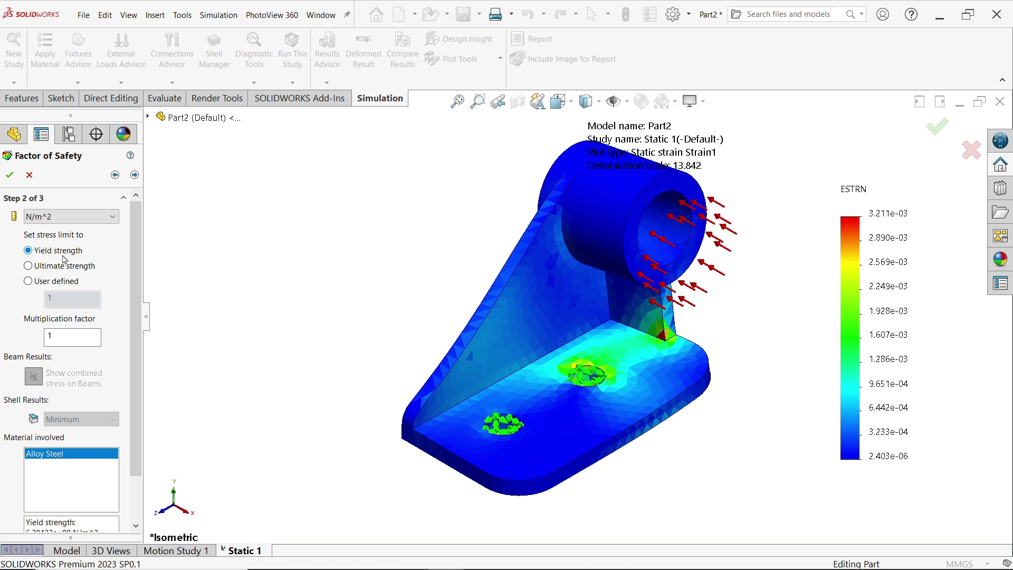
{"action": "left_click", "coordinate": [135, 175]}
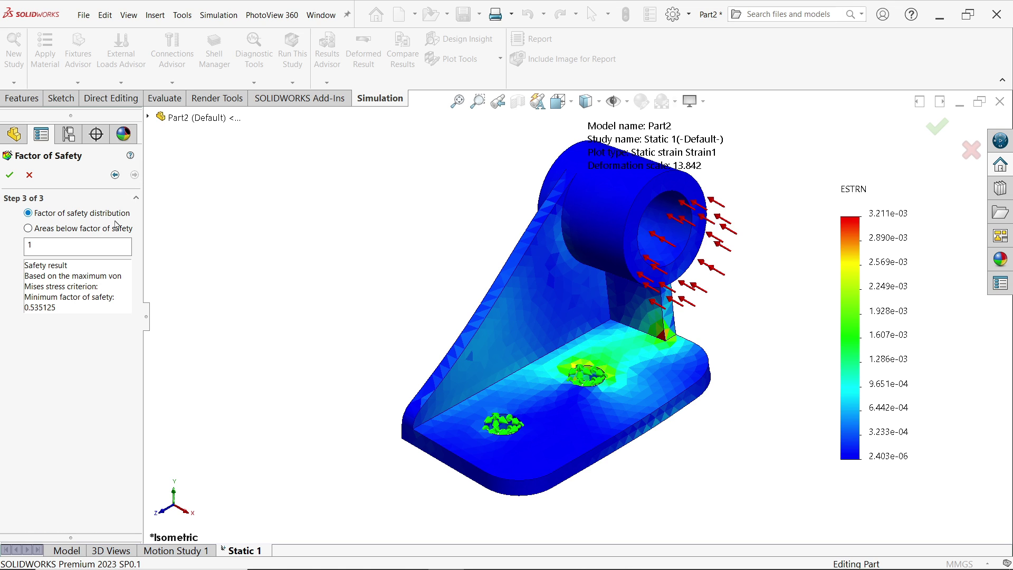
{"action": "left_click", "coordinate": [9, 179]}
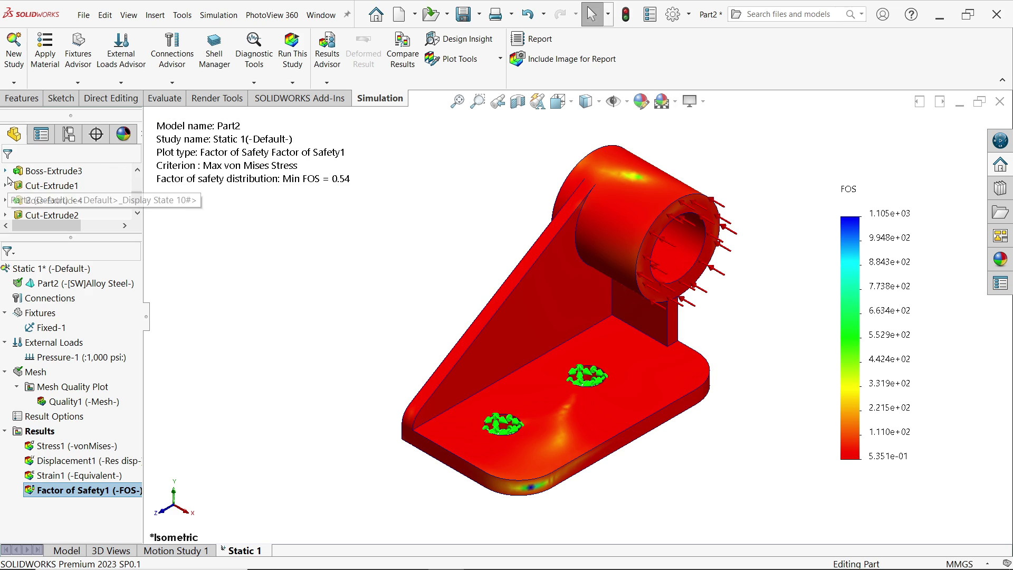
{"action": "right_click", "coordinate": [47, 433]}
{"action": "left_click", "coordinate": [356, 321]}
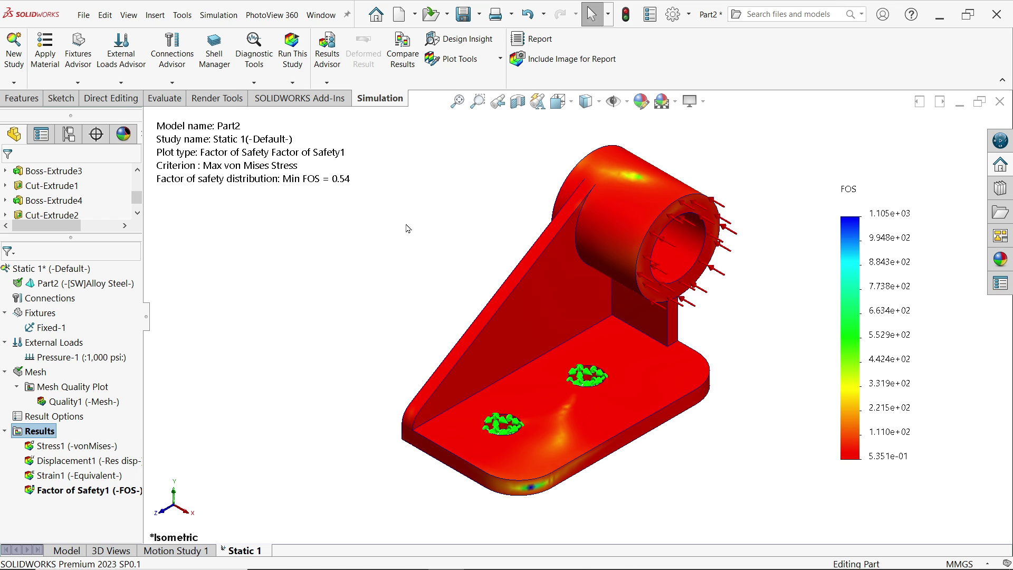
{"action": "left_click", "coordinate": [500, 59]}
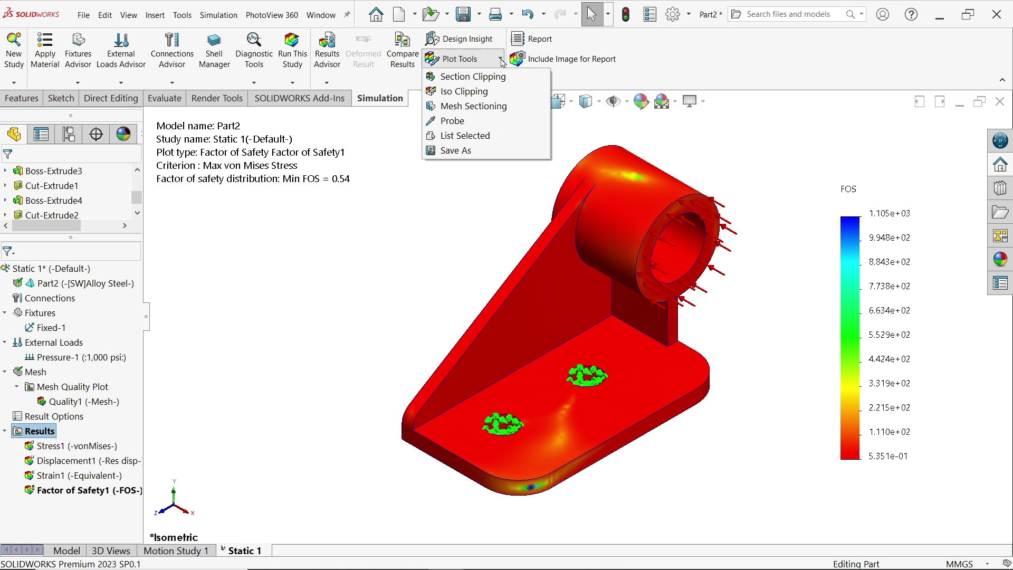
Create a factor of safety plot of areas below 1 for all bodies, using Max von Mises Stress with yield strength as the limit
{"action": "left_click", "coordinate": [327, 83]}
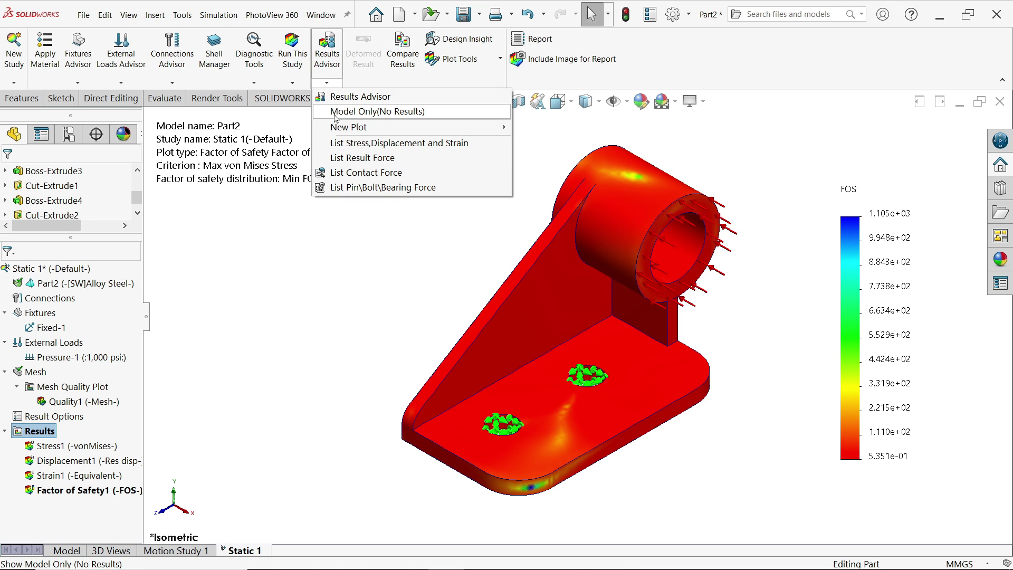
{"action": "mouse_move", "coordinate": [338, 130]}
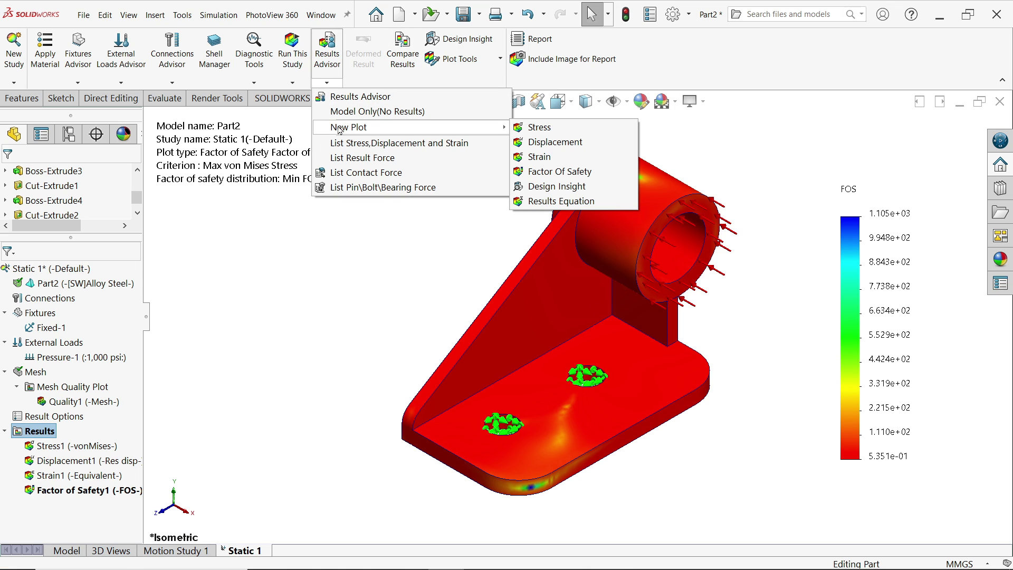
{"action": "left_click", "coordinate": [543, 172]}
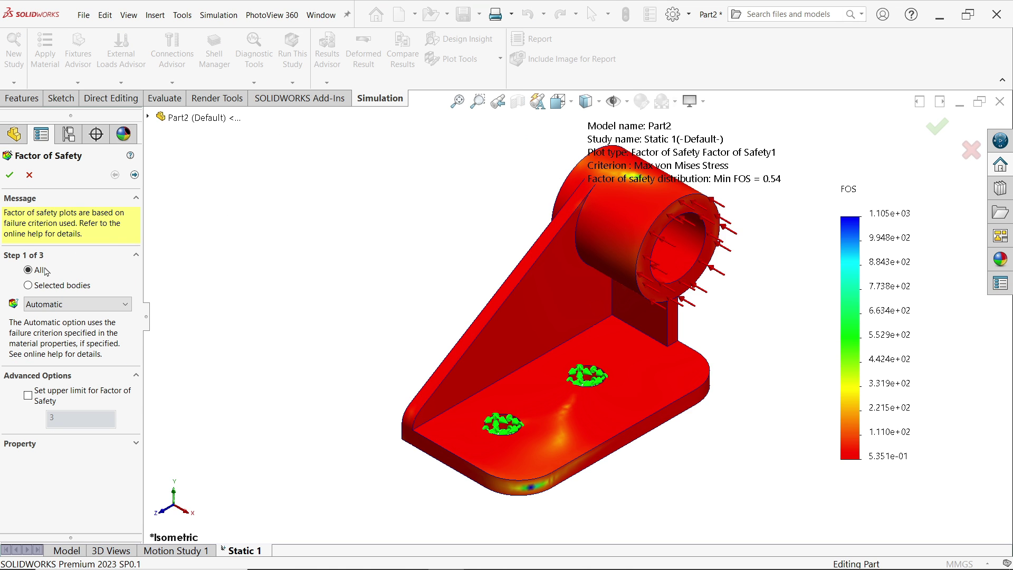
{"action": "left_click", "coordinate": [45, 306]}
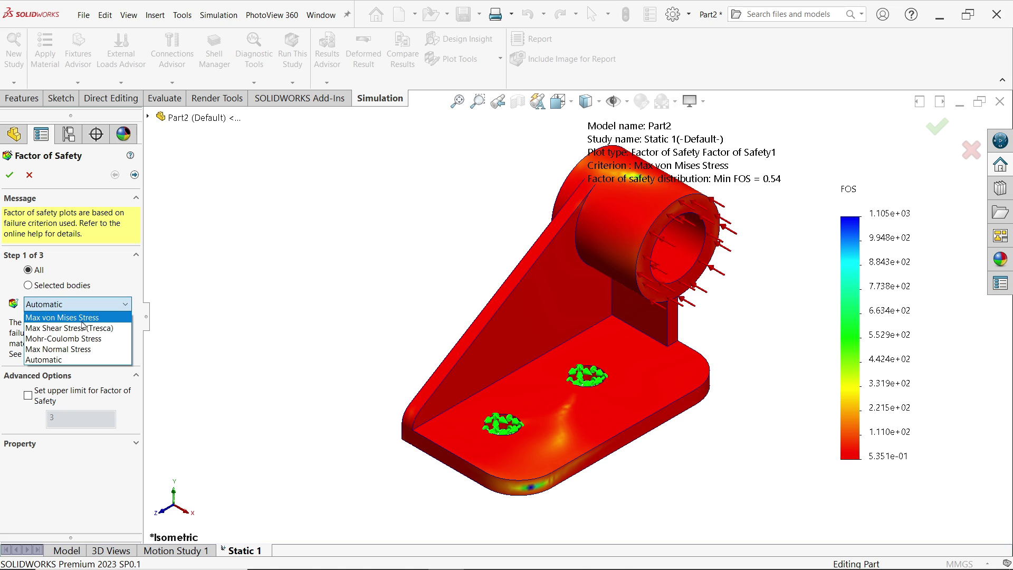
{"action": "left_click", "coordinate": [83, 319]}
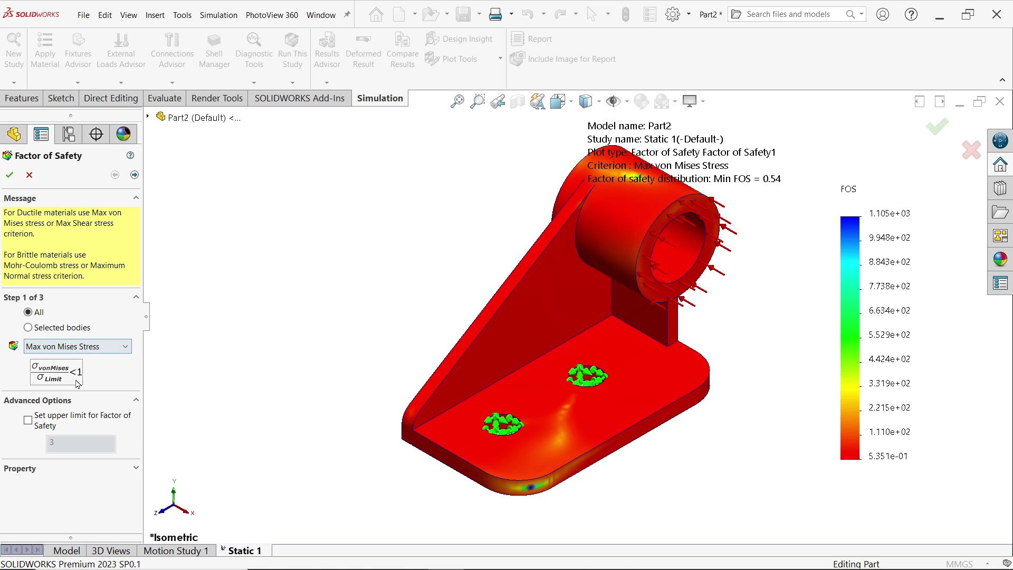
{"action": "left_click", "coordinate": [135, 175]}
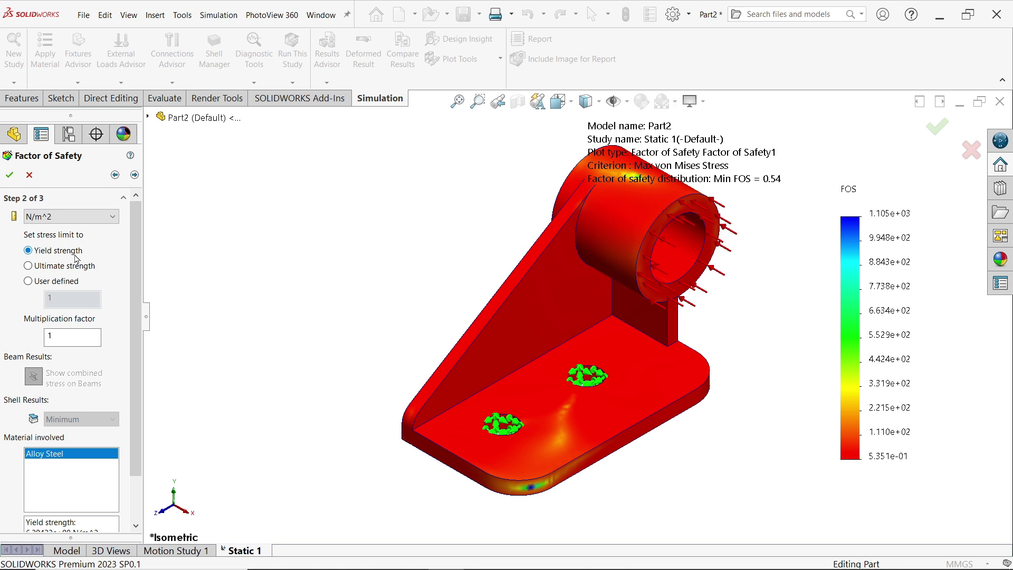
{"action": "left_click", "coordinate": [134, 175]}
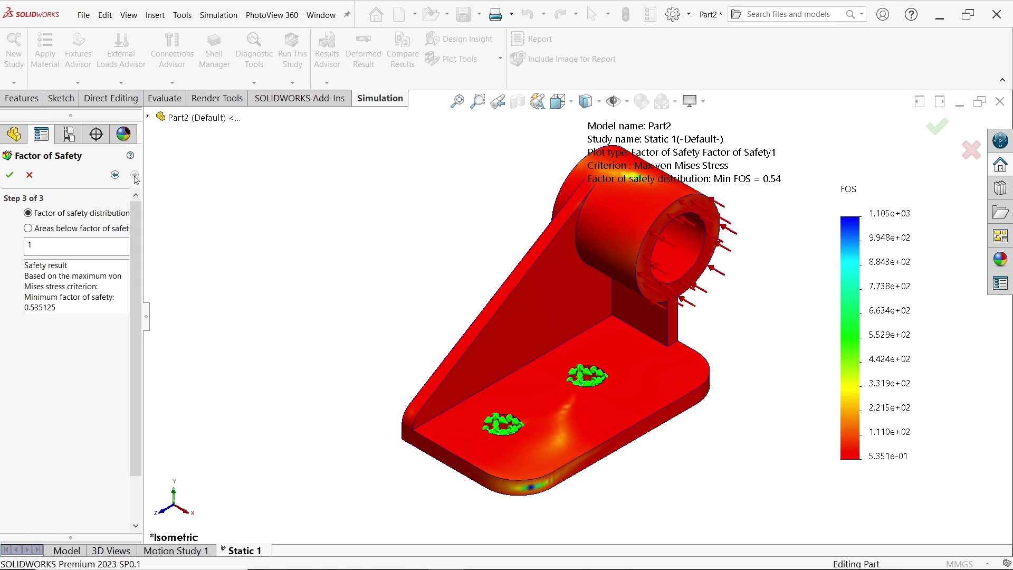
{"action": "left_click", "coordinate": [58, 231]}
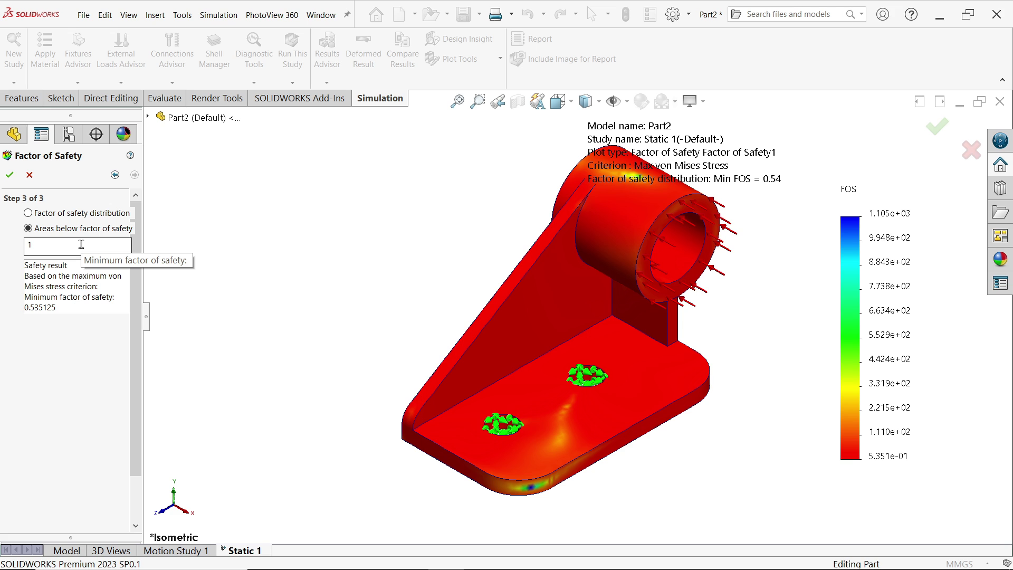
{"action": "left_click", "coordinate": [9, 176]}
Examine the base plate's mounting holes and the foot of the vertical support under the cylinder on the factor of safety plot
{"action": "scroll", "coordinate": [585, 363], "scroll_direction": "down", "scroll_amount": 4}
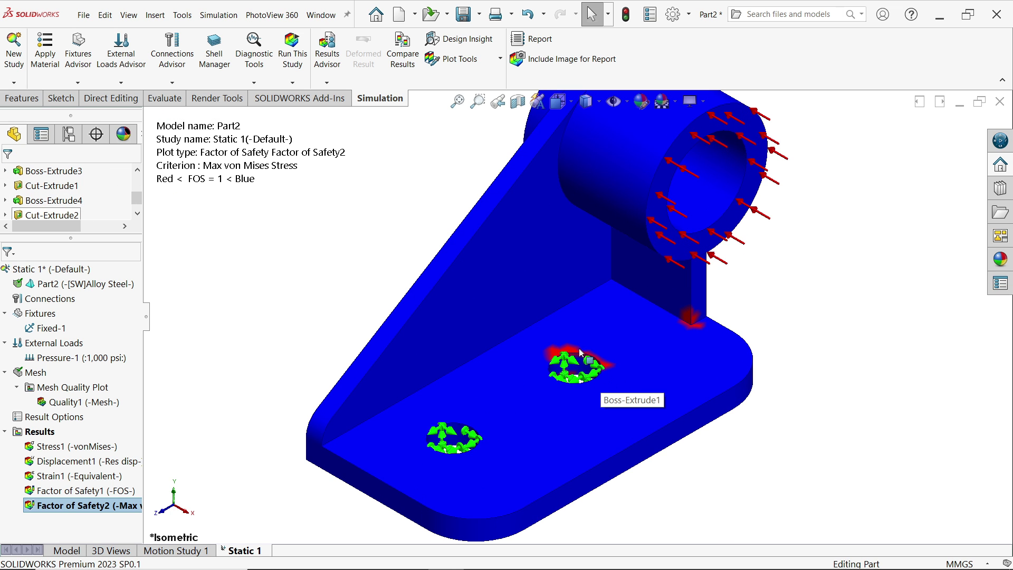
{"action": "scroll", "coordinate": [579, 352], "scroll_direction": "down", "scroll_amount": 1}
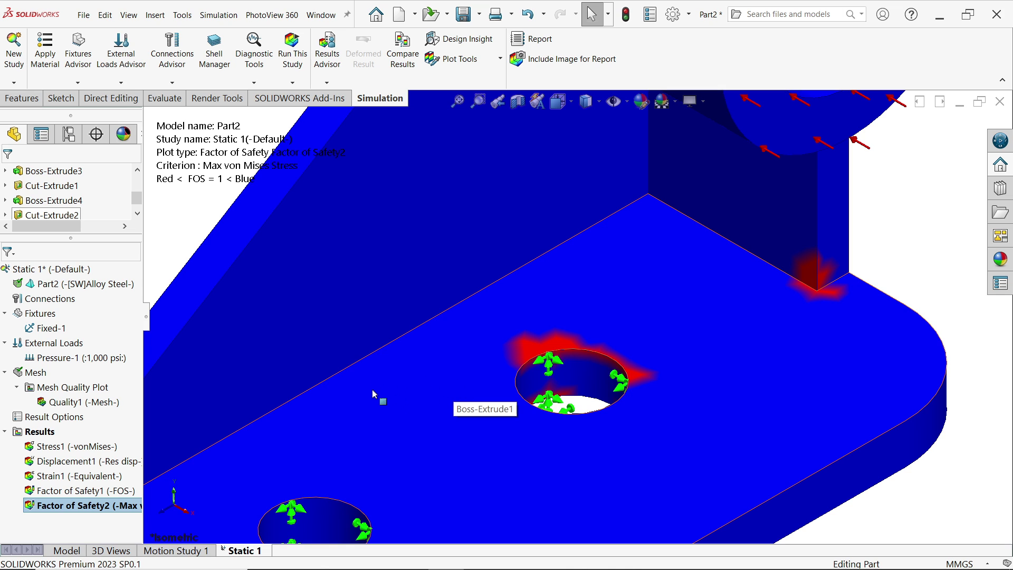
{"action": "key", "text": "f"}
{"action": "scroll", "coordinate": [507, 348], "scroll_direction": "up", "scroll_amount": 1}
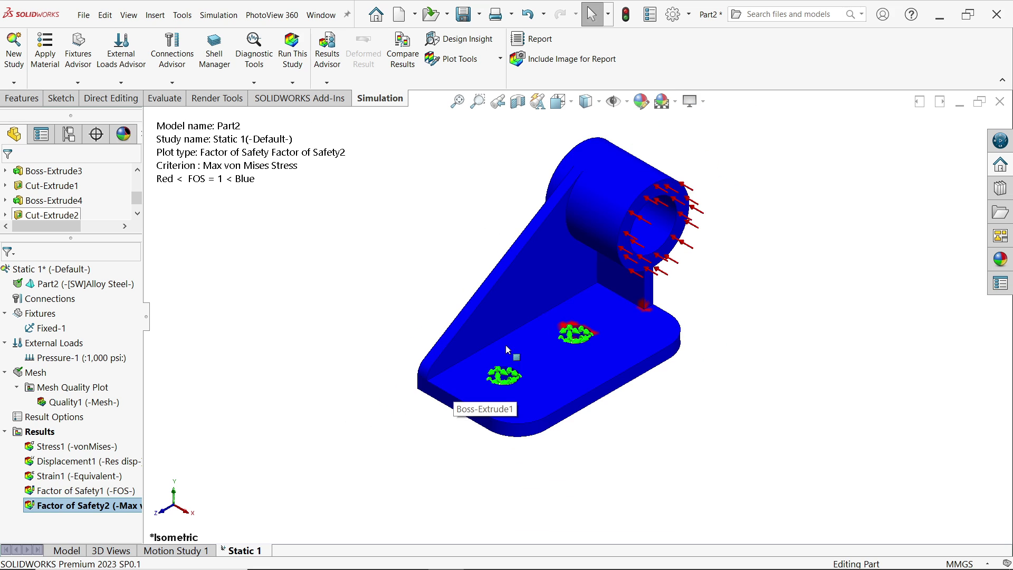
{"action": "scroll", "coordinate": [528, 256], "scroll_direction": "down", "scroll_amount": 2}
{"action": "scroll", "coordinate": [549, 351], "scroll_direction": "down", "scroll_amount": 3}
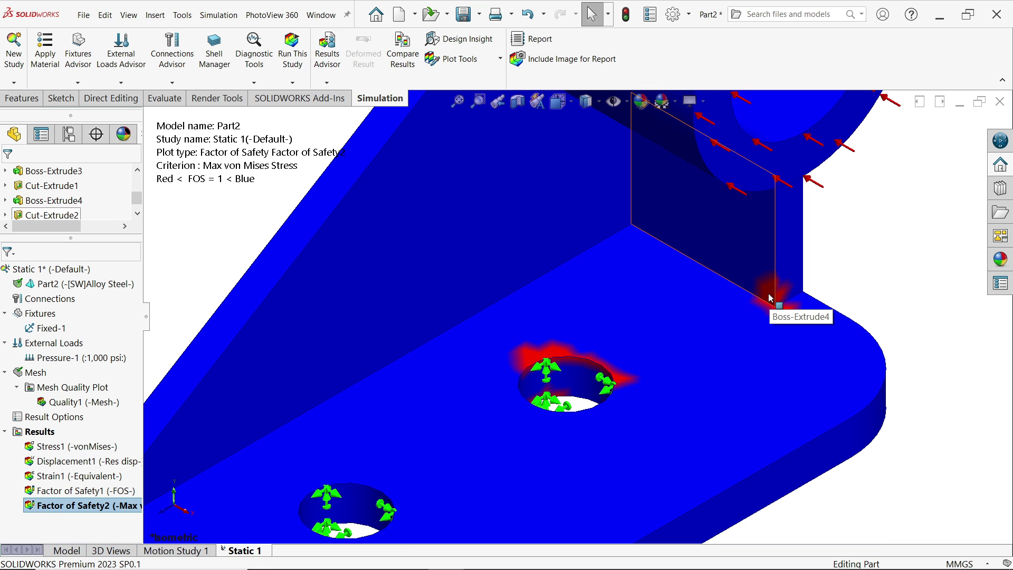
{"action": "scroll", "coordinate": [771, 299], "scroll_direction": "up", "scroll_amount": 4}
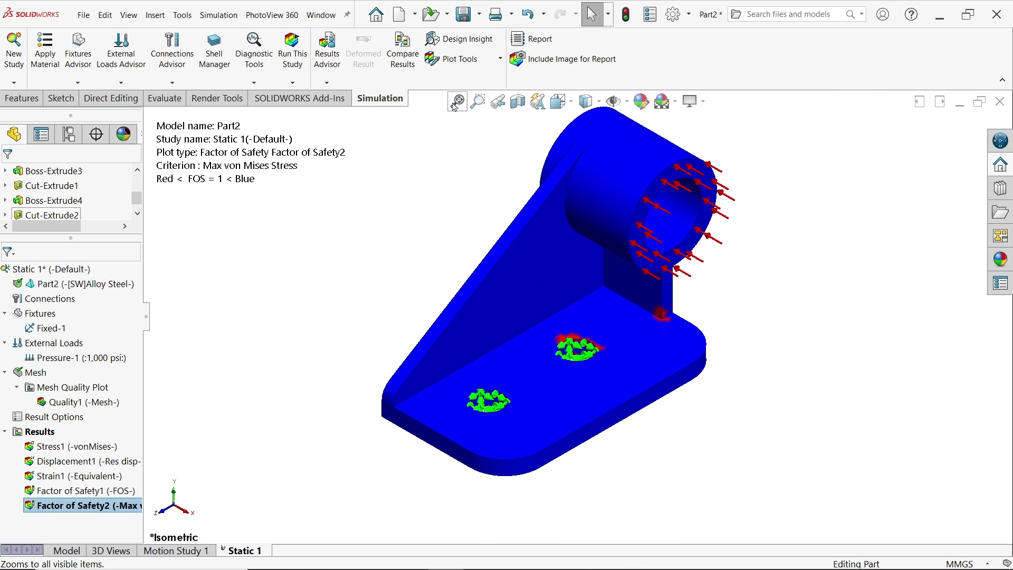
{"action": "left_click", "coordinate": [499, 60]}
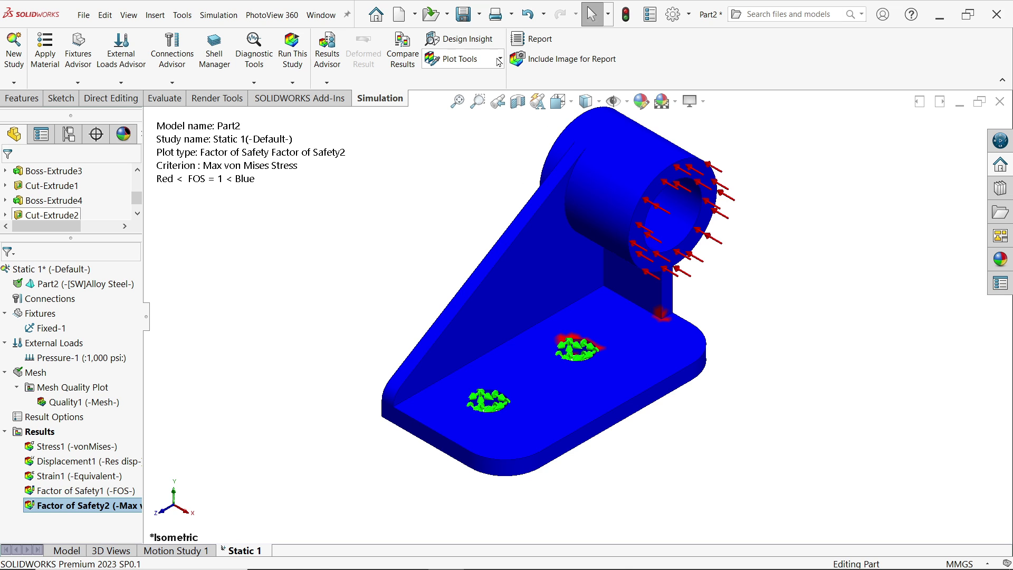
{"action": "scroll", "coordinate": [578, 319], "scroll_direction": "up", "scroll_amount": 1}
{"action": "scroll", "coordinate": [558, 236], "scroll_direction": "down", "scroll_amount": 1}
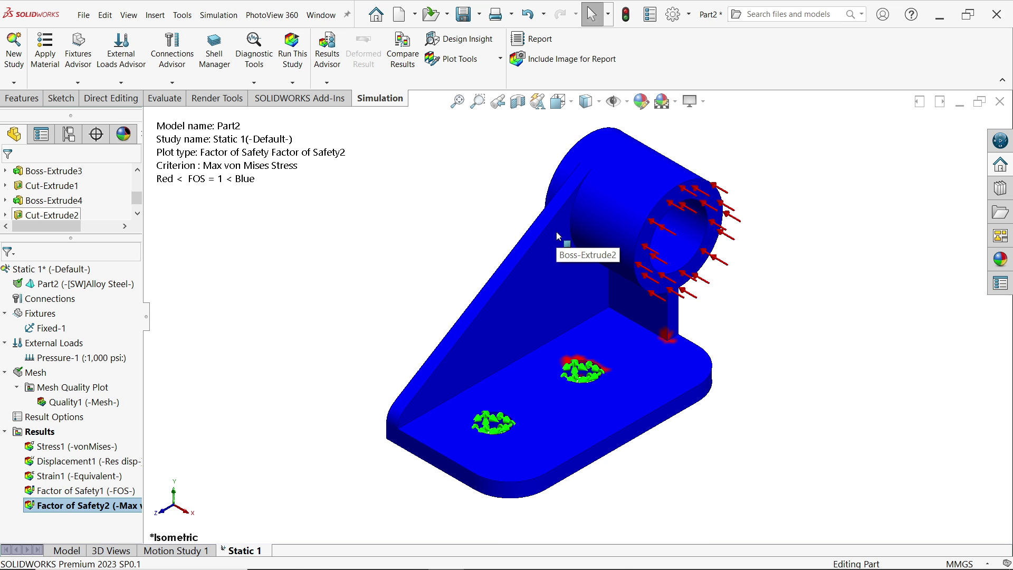
Try to generate a simulation report for the static study, and dismiss the resulting dialog
{"action": "left_click", "coordinate": [542, 44]}
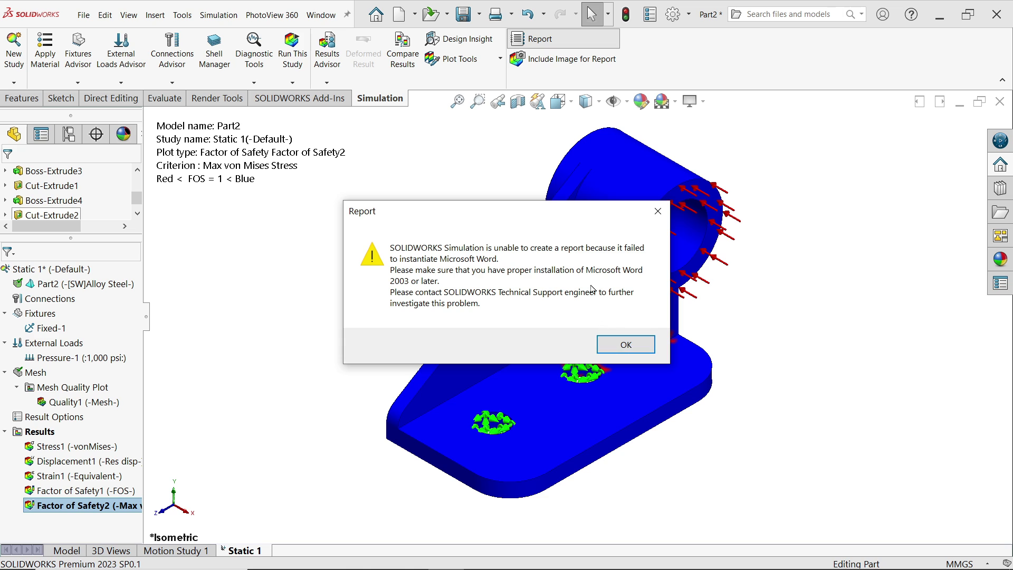
{"action": "left_click", "coordinate": [626, 345]}
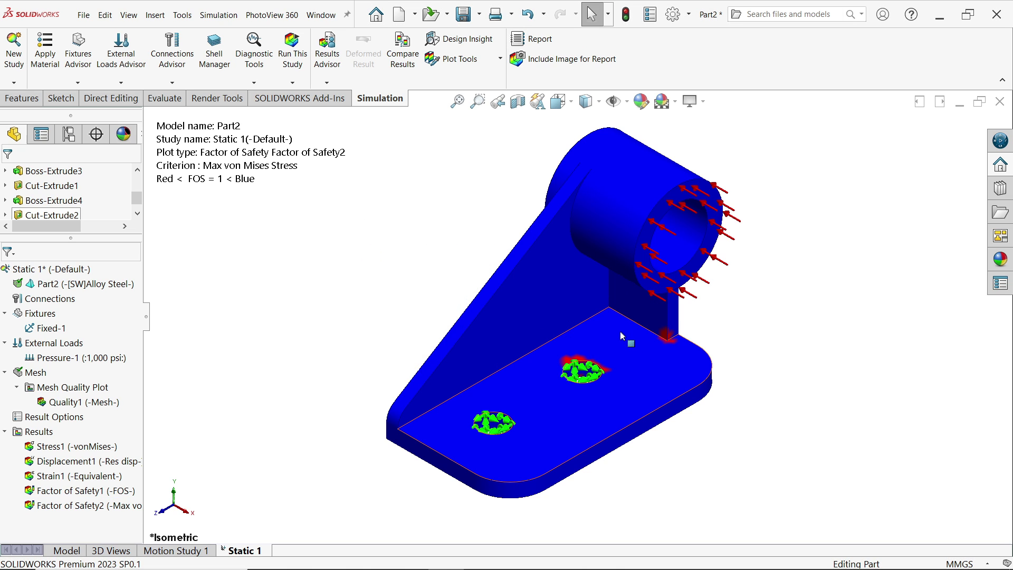